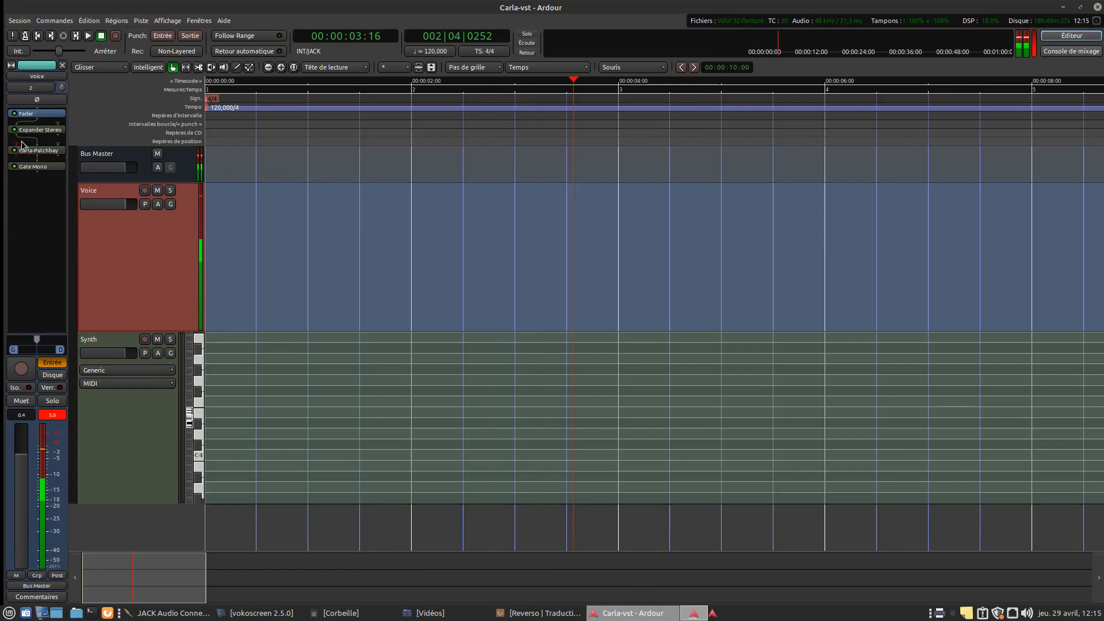
Step: Open the Voice track's Carla-Patchbay plugin window, move it clear of the track headers and make it taller
left_click_drag(393, 303, 658, 65)
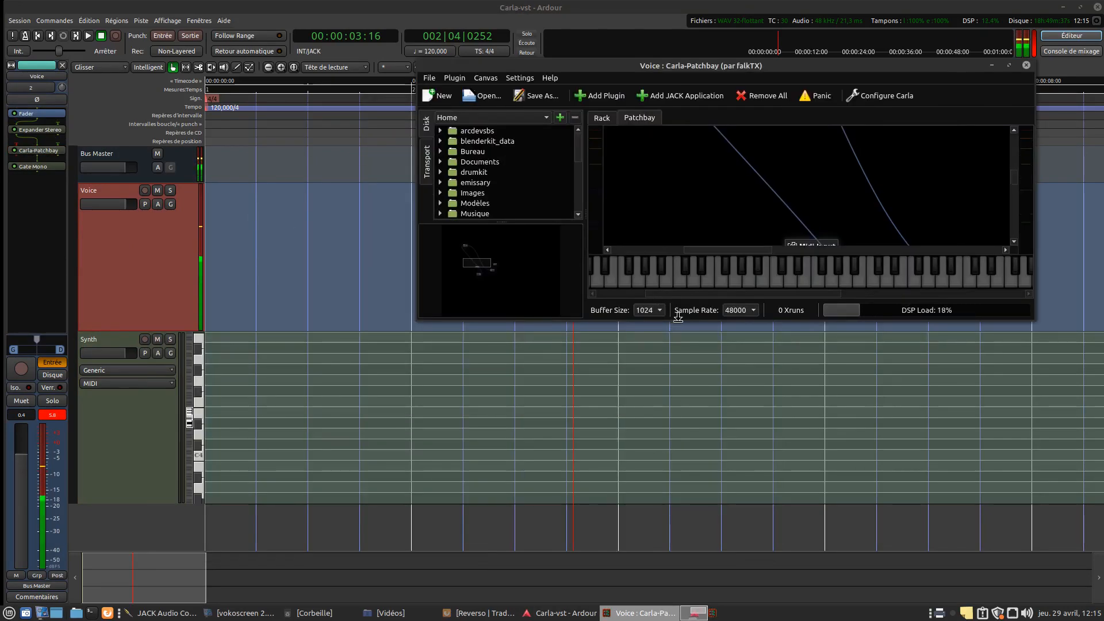
left_click_drag(677, 317, 682, 484)
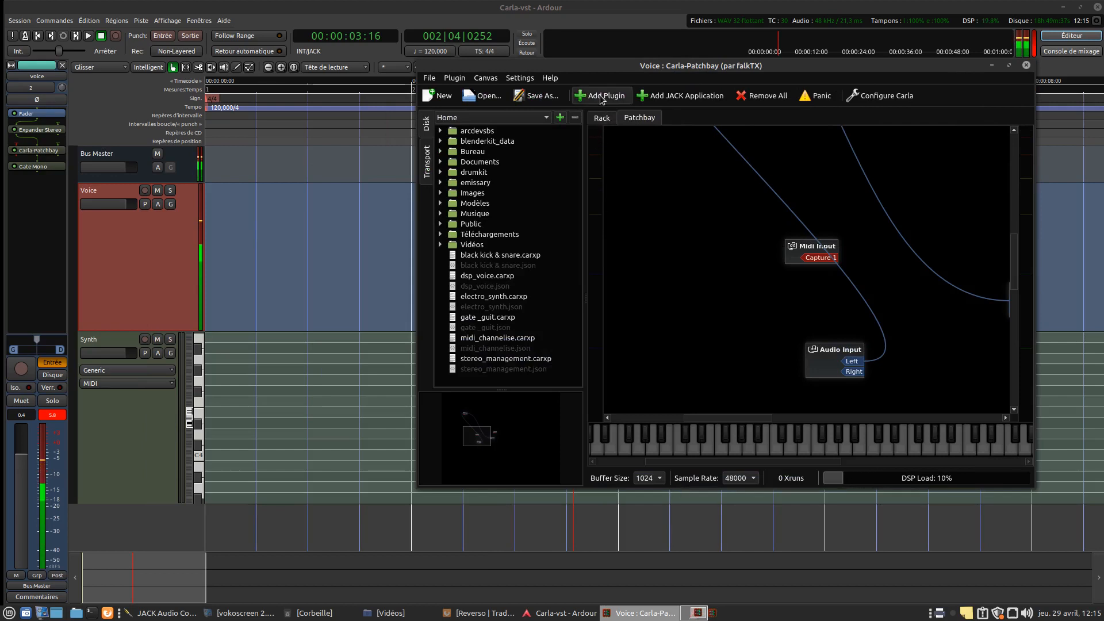
left_click(154, 239)
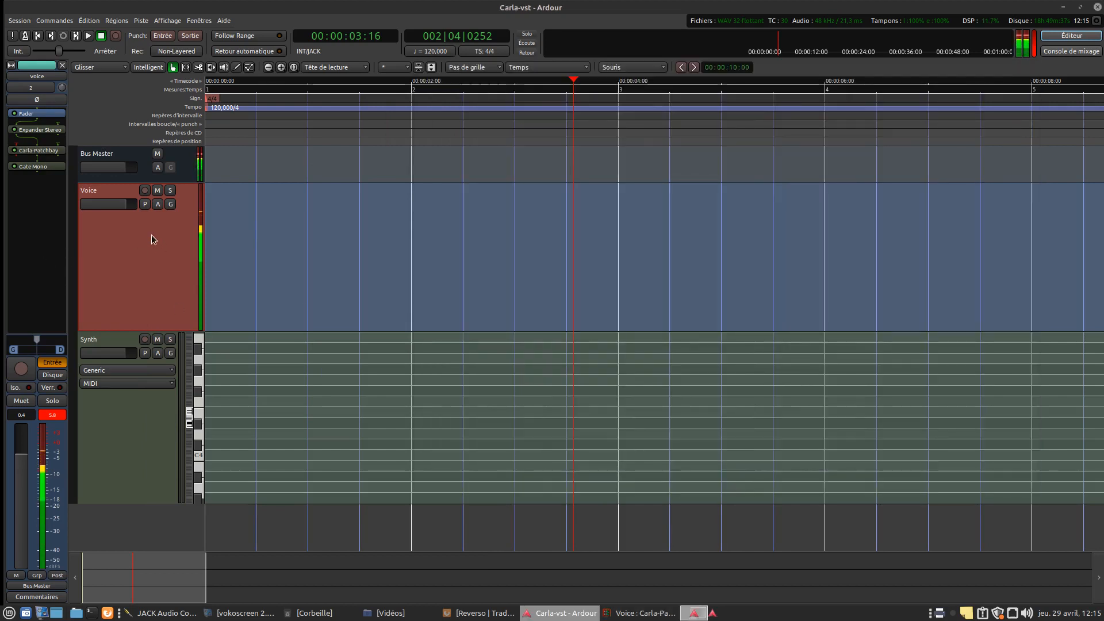
left_click(641, 612)
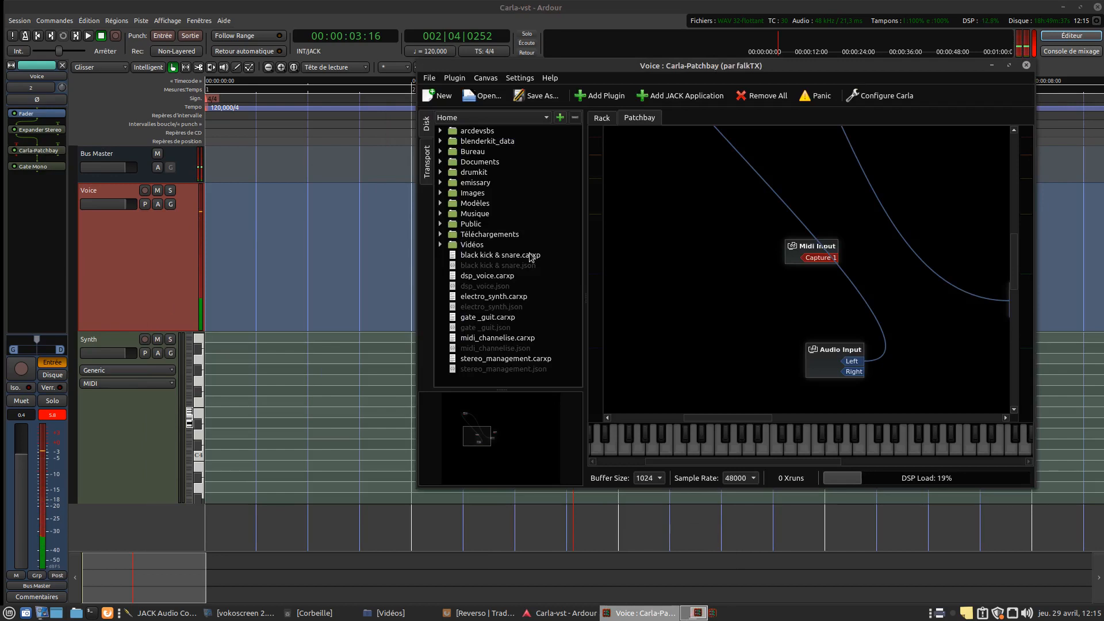
Step: Look at Carla's list of available plugins without adding one, and show the rack view
left_click(597, 95)
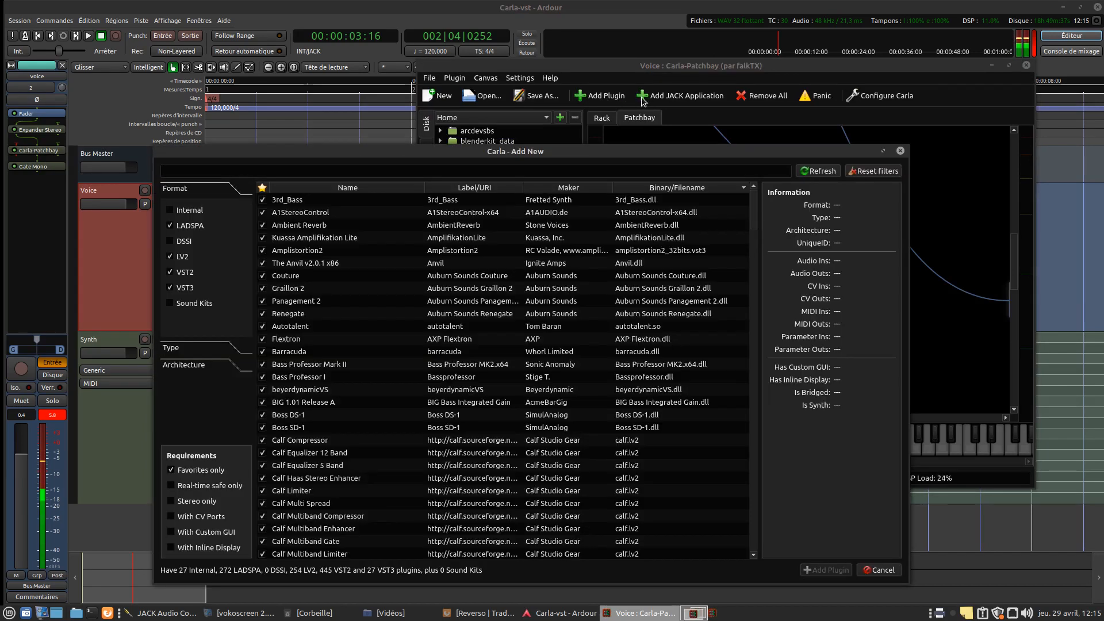
left_click(876, 571)
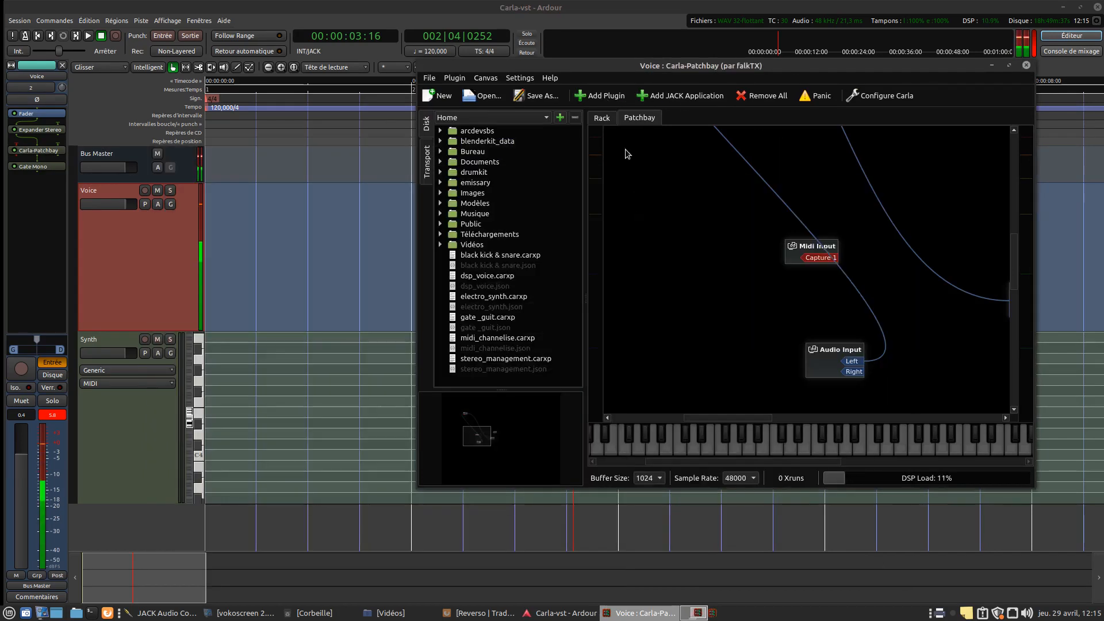
left_click(601, 118)
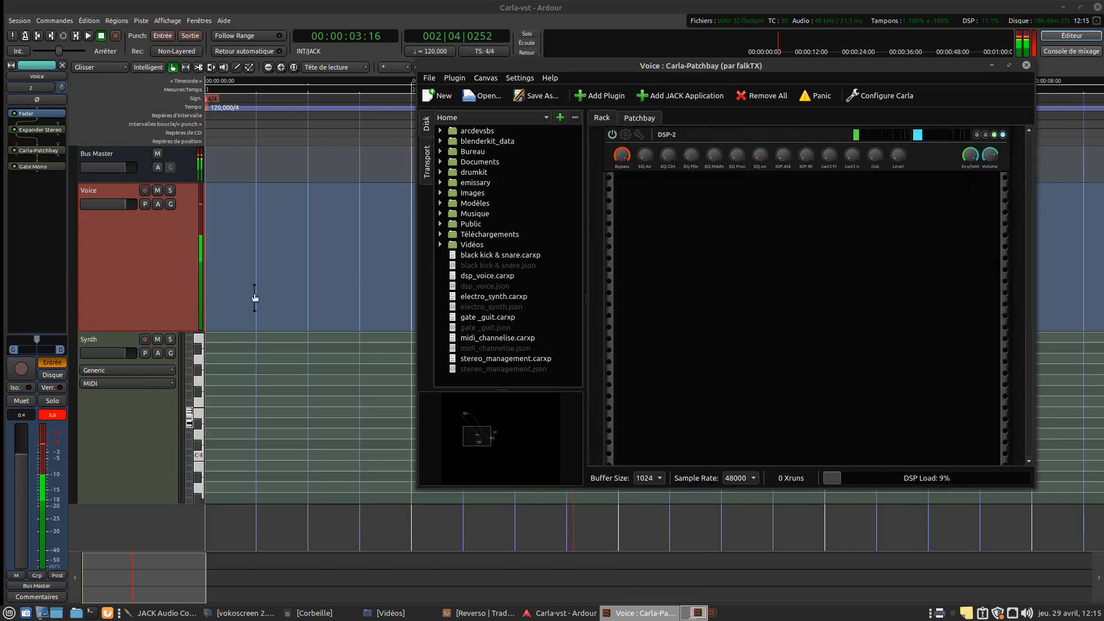
Step: View Ardour's plugin manager for the Voice track's processor chain and close it without adding a plugin
left_click(28, 217)
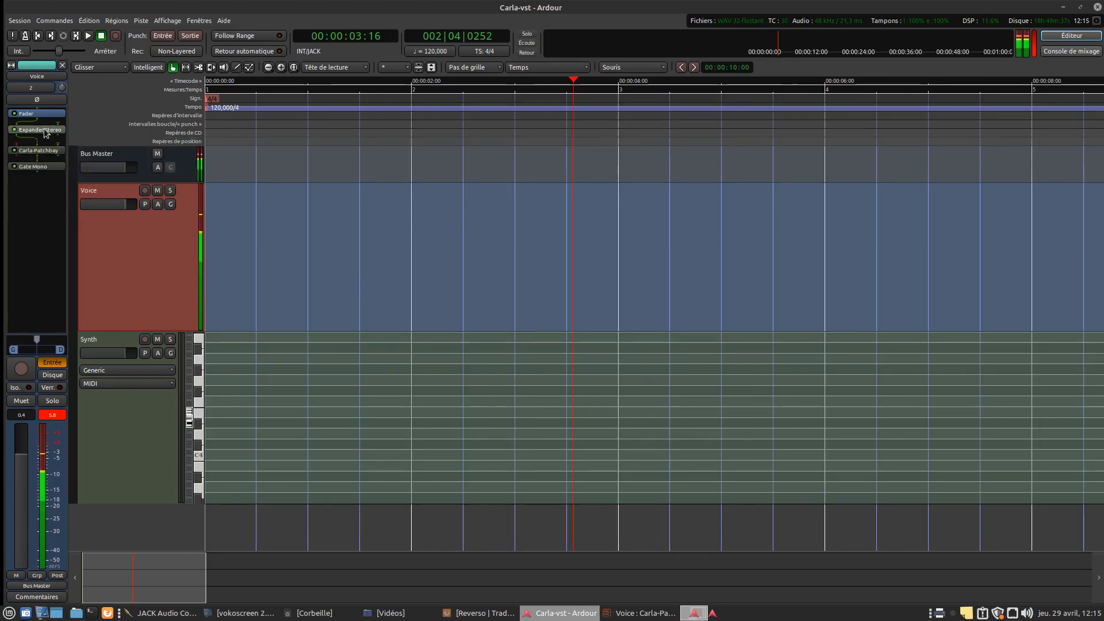
right_click(34, 202)
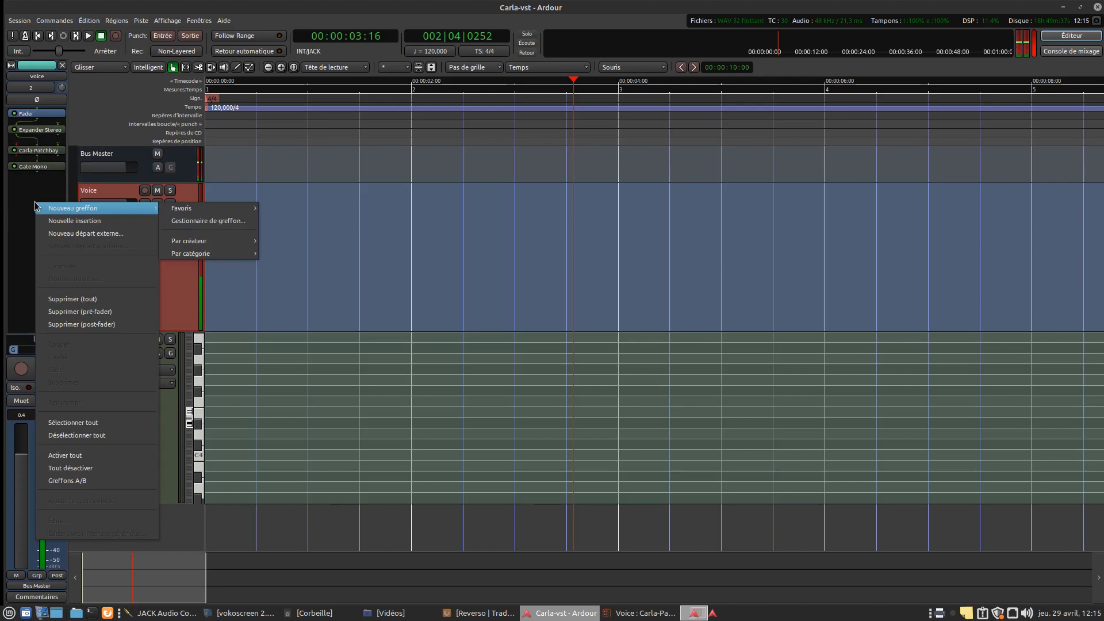
left_click(214, 220)
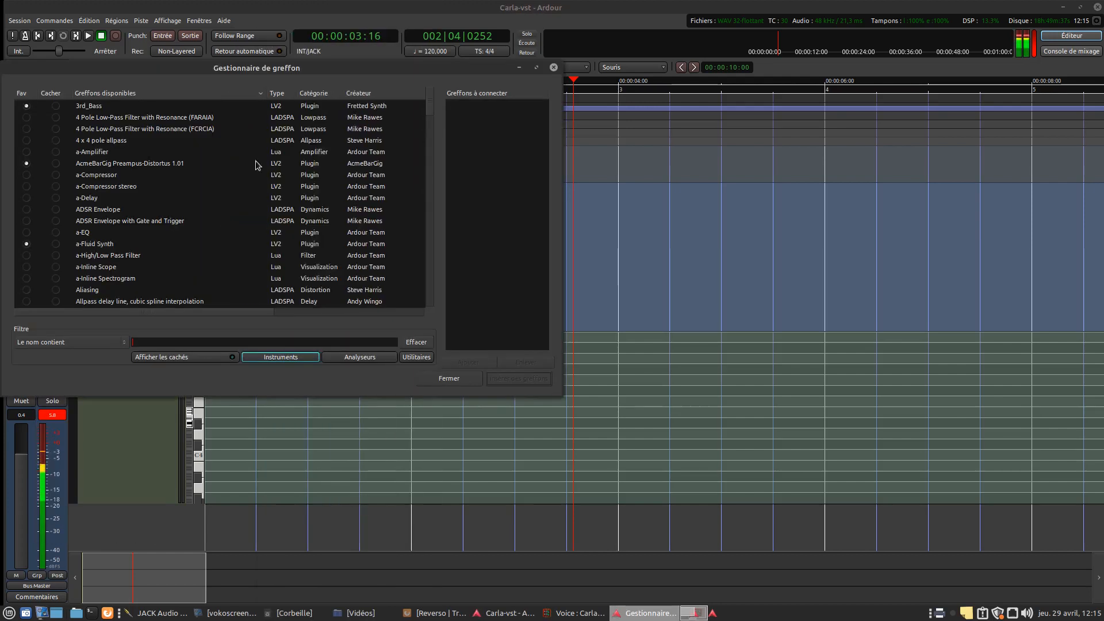
left_click_drag(406, 68, 732, 108)
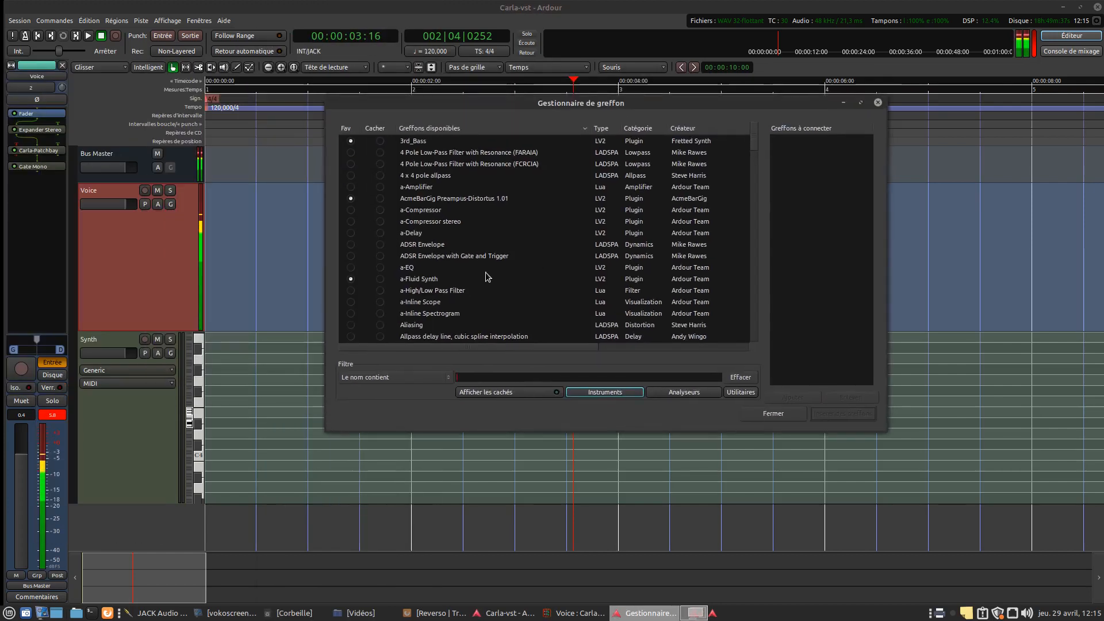
left_click(796, 415)
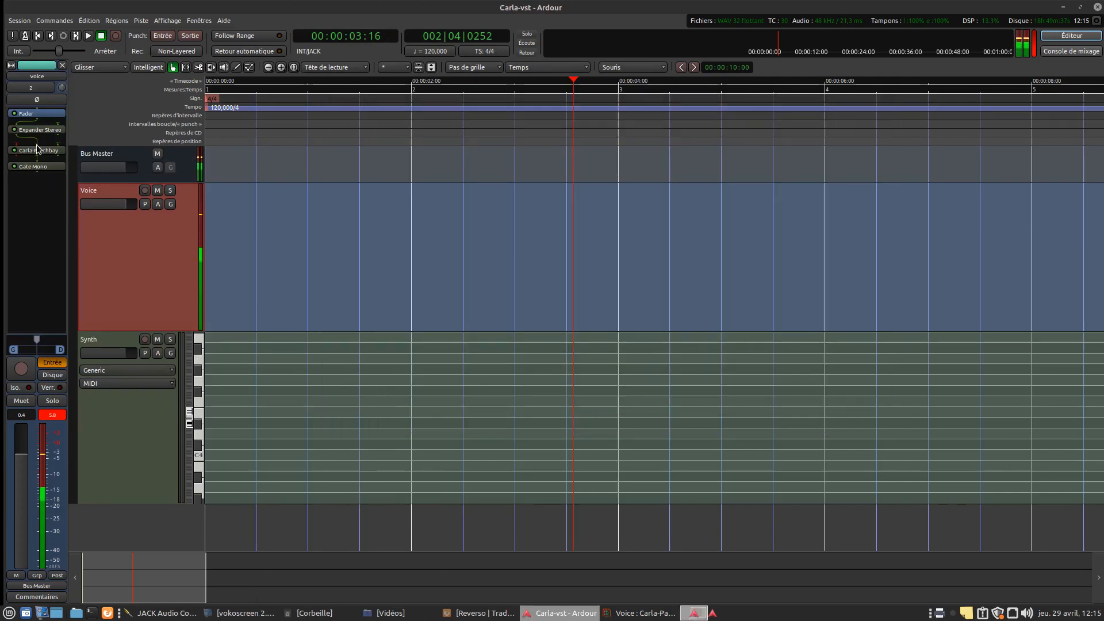
double_click(38, 144)
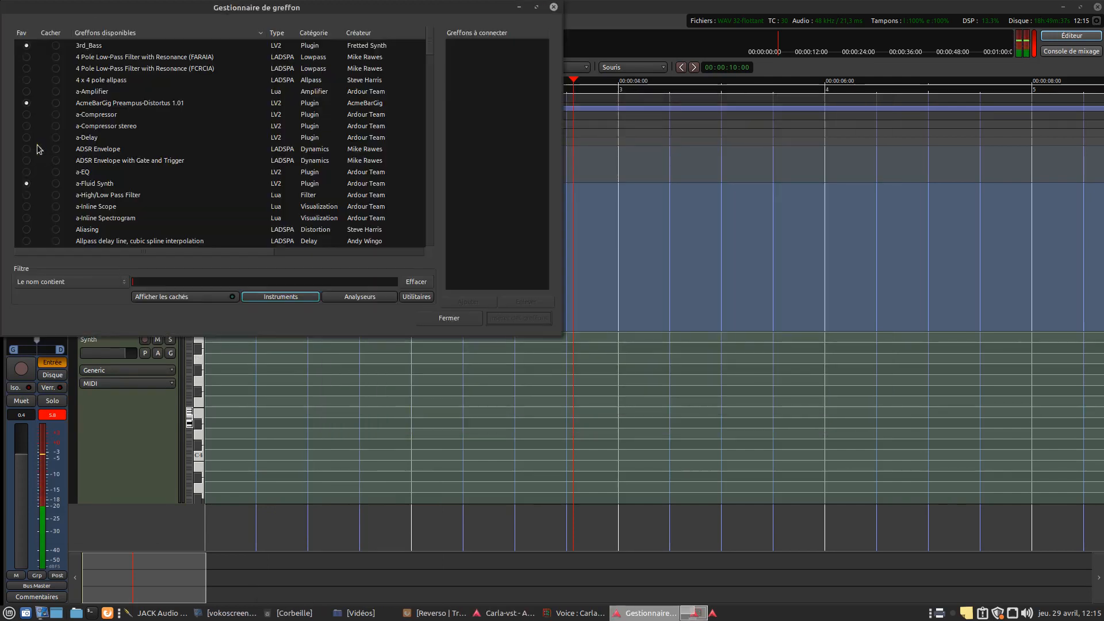
left_click(441, 318)
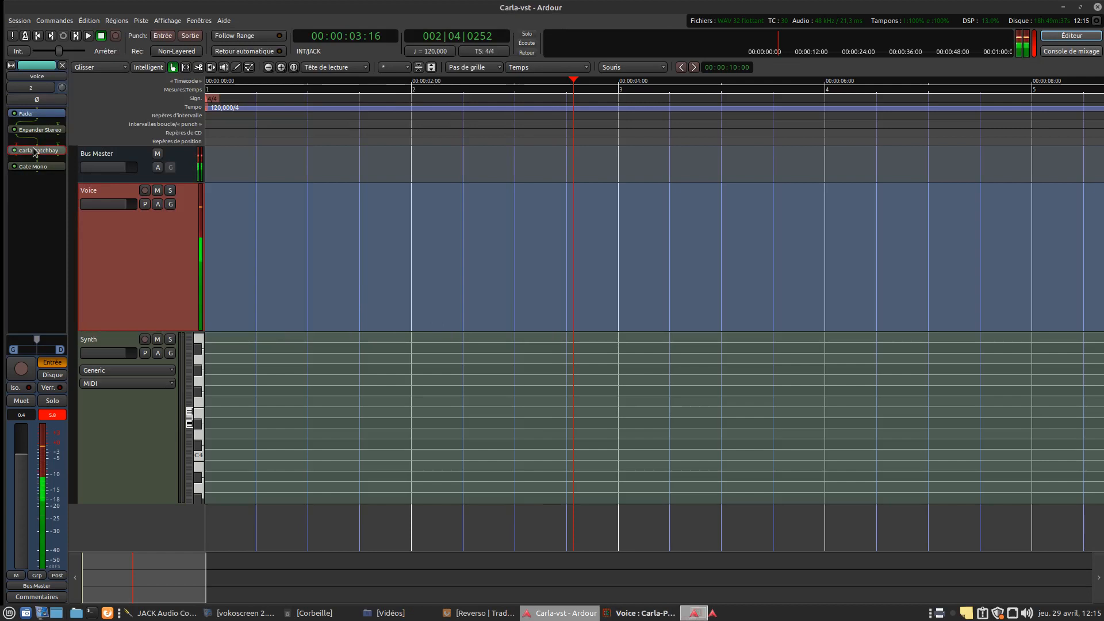
Step: Examine the interface of the DSP-2 vocal processor loaded in the Carla rack, and close it
left_click(641, 613)
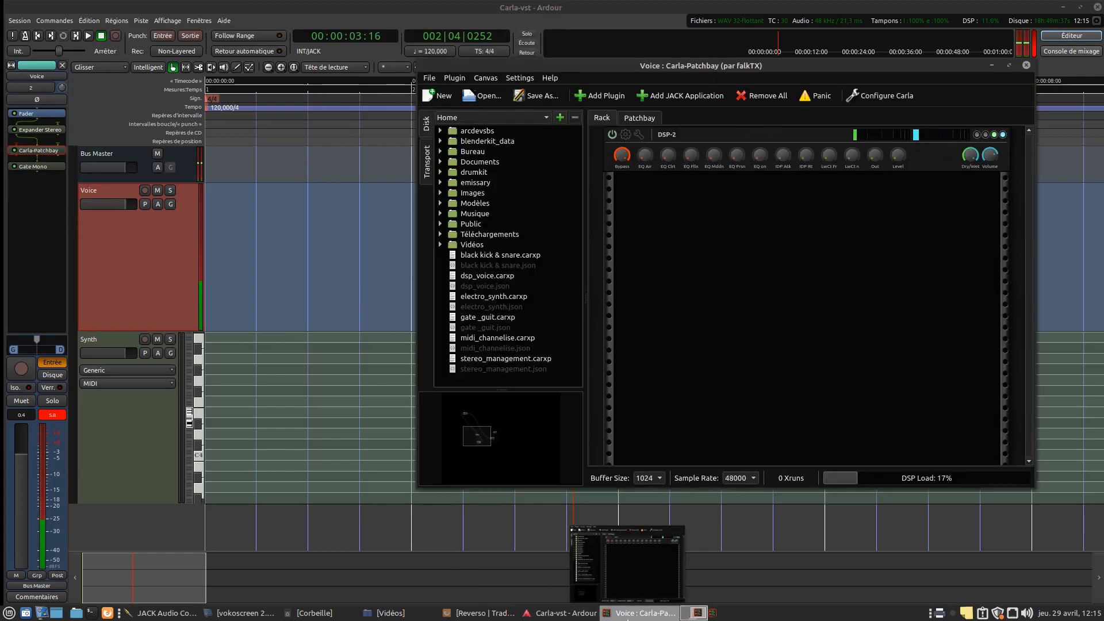
double_click(673, 148)
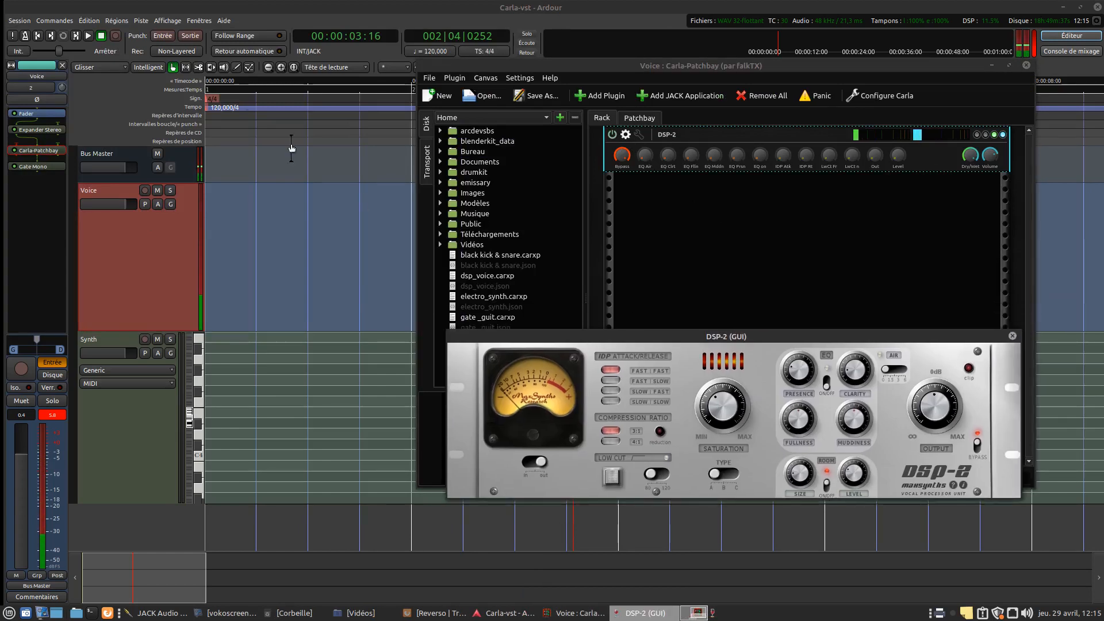
left_click(44, 206)
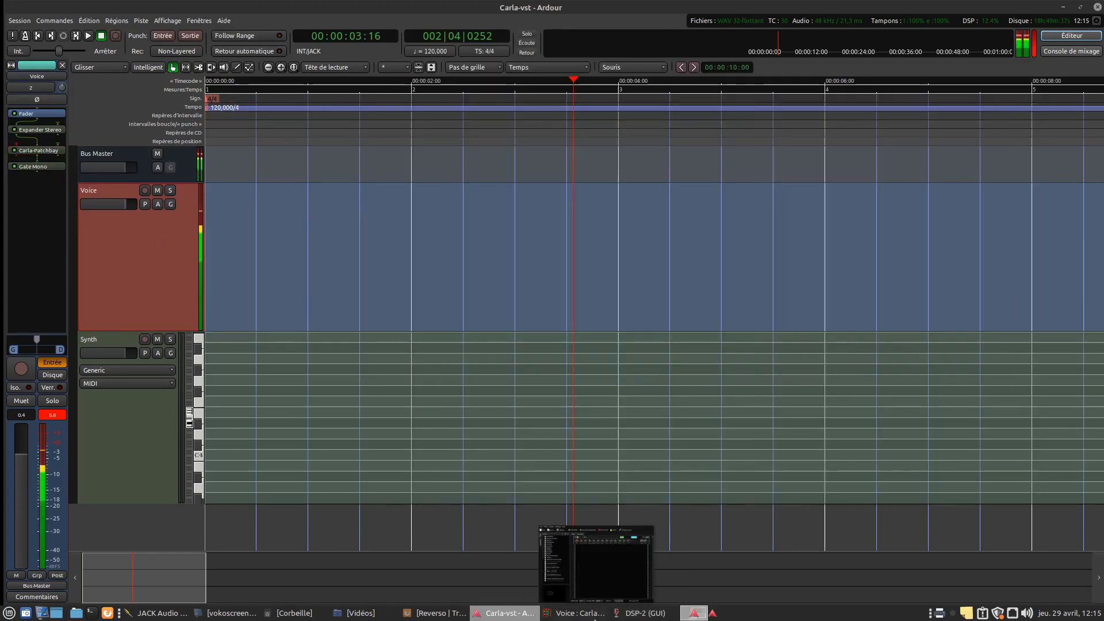
left_click(642, 613)
left_click_drag(738, 338, 702, 233)
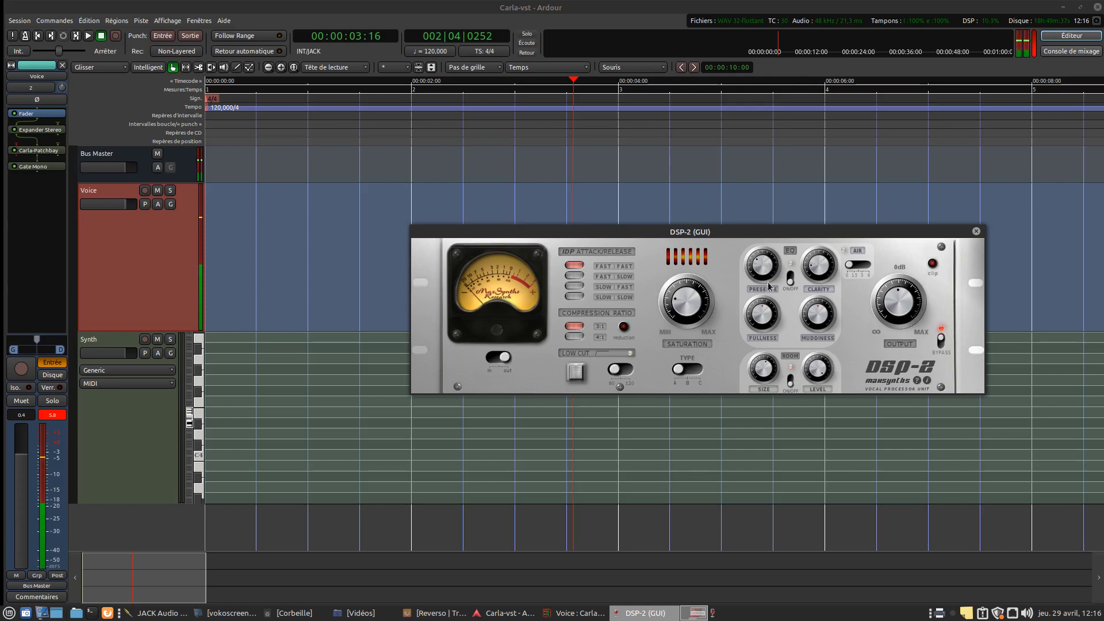
left_click(976, 231)
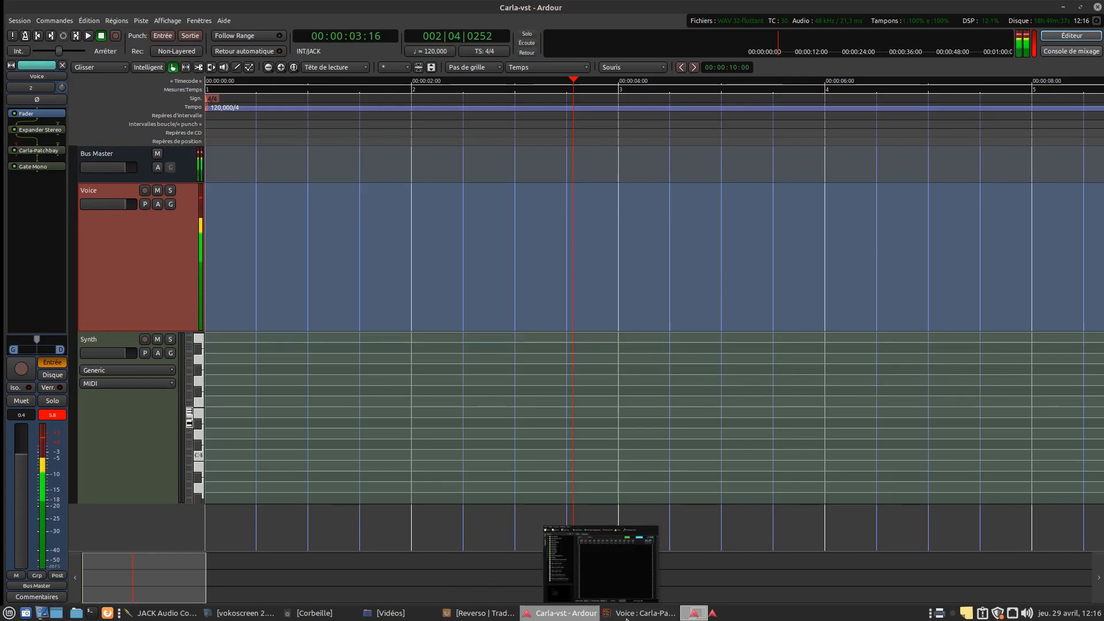
Step: Add the LV2 version of TAL Reverb 4 Plugin to Carla-Patchbay from the favourite plugins
left_click(624, 610)
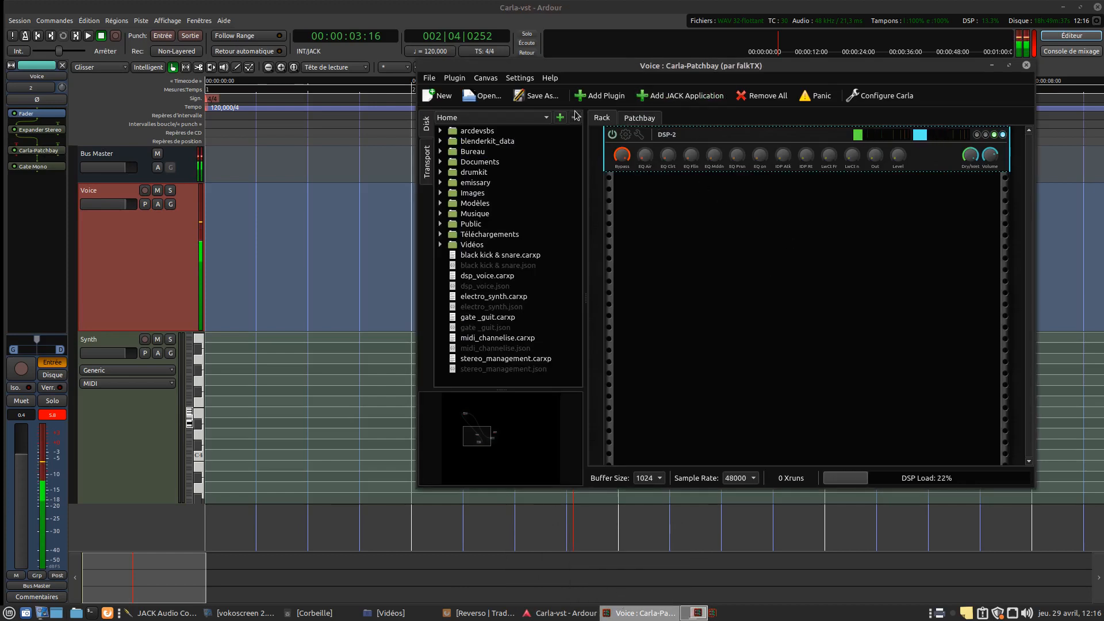
left_click_drag(786, 72, 676, 99)
left_click(488, 122)
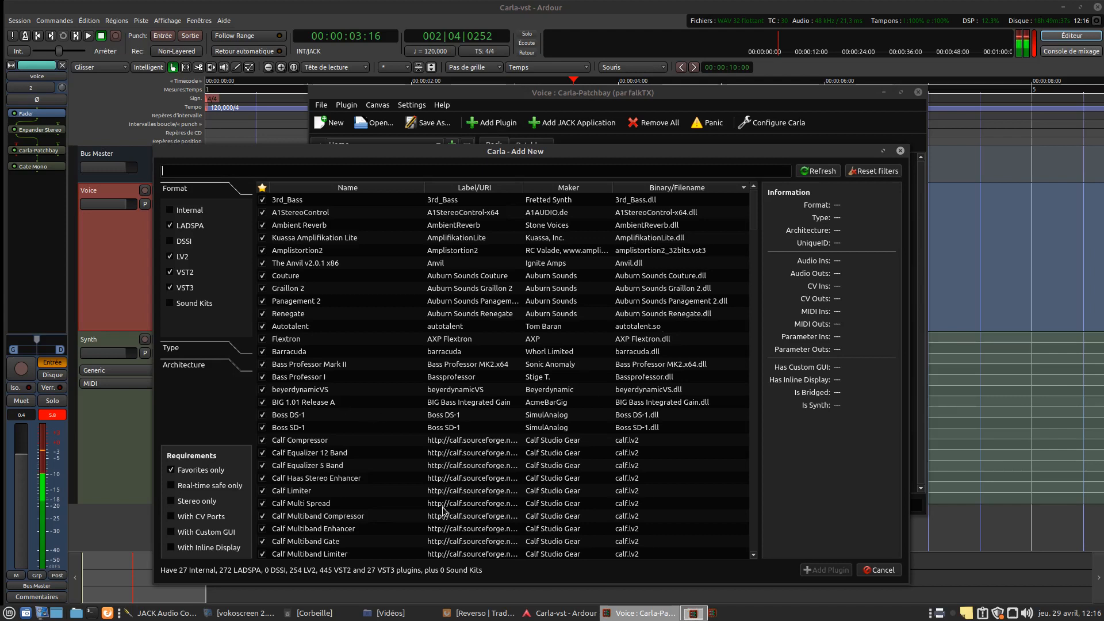
scroll(443, 508, "down", 8)
scroll(443, 509, "down", 6)
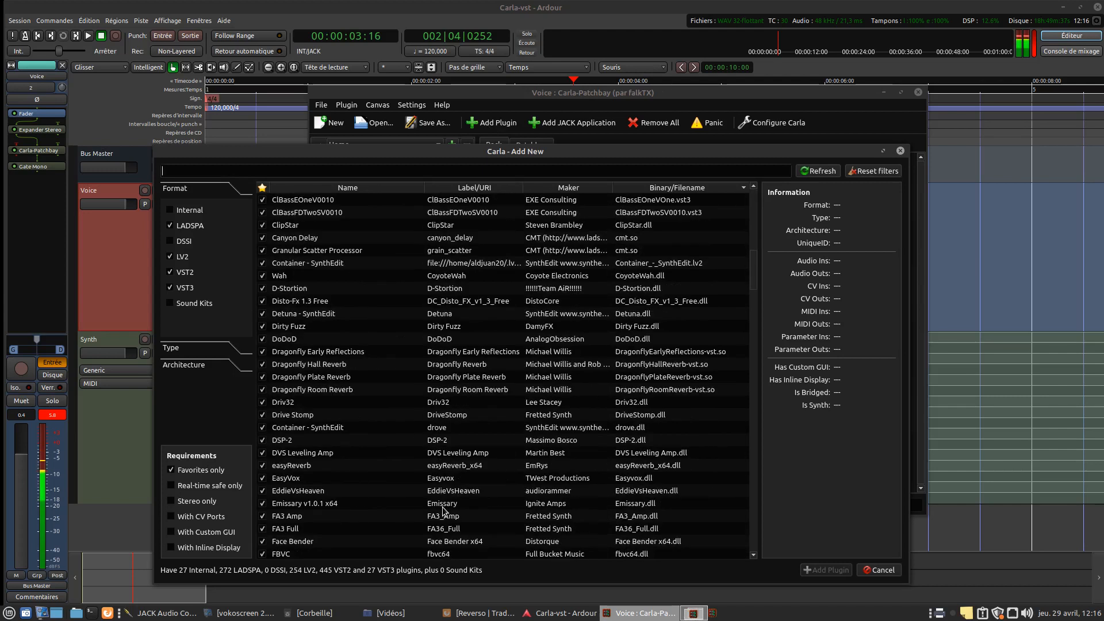
scroll(442, 509, "down", 6)
scroll(442, 508, "down", 9)
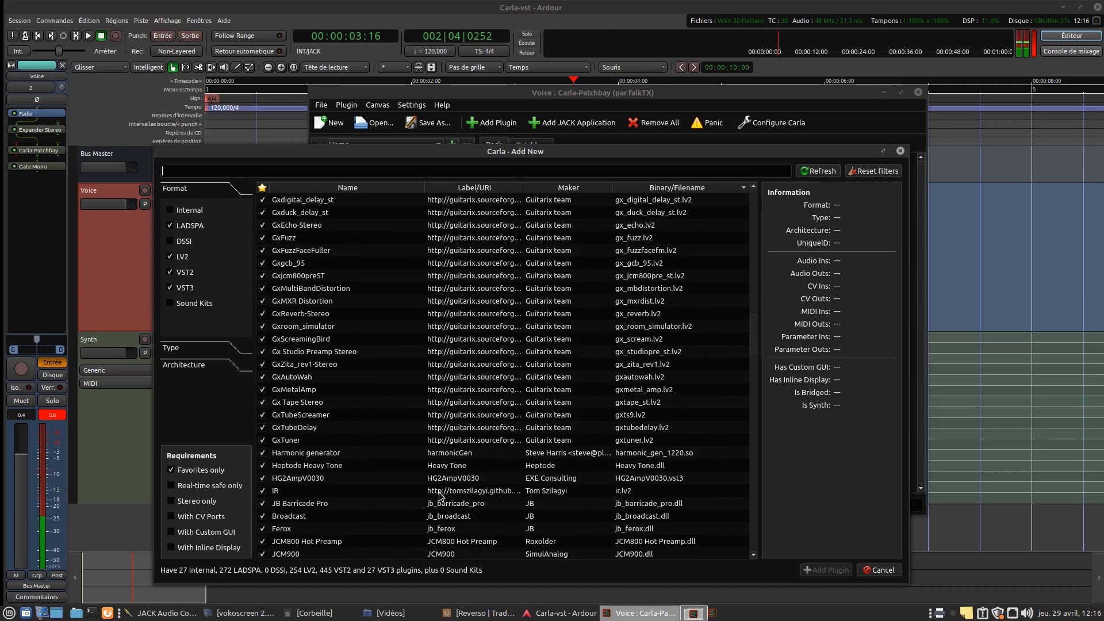
scroll(441, 495, "down", 4)
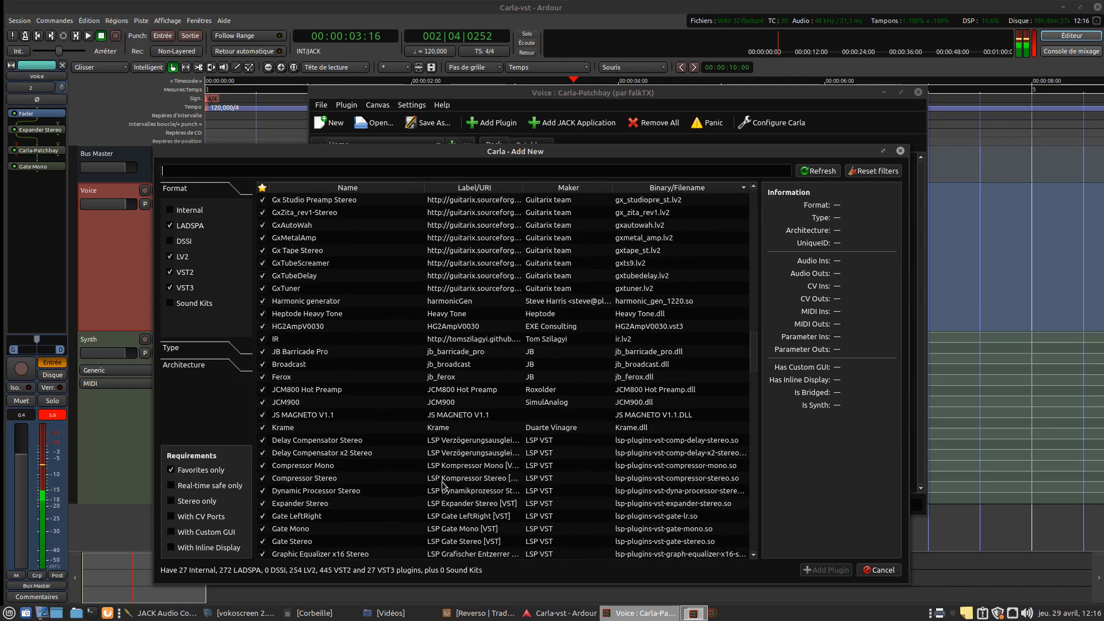
scroll(443, 486, "down", 4)
scroll(443, 485, "down", 4)
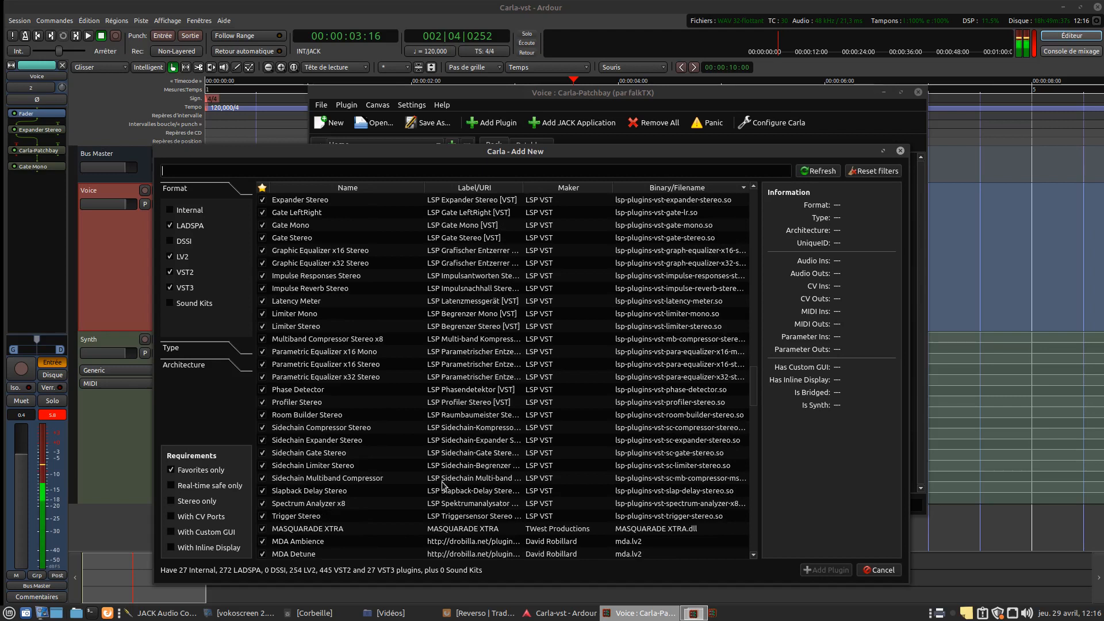
scroll(443, 486, "down", 3)
scroll(443, 486, "down", 3)
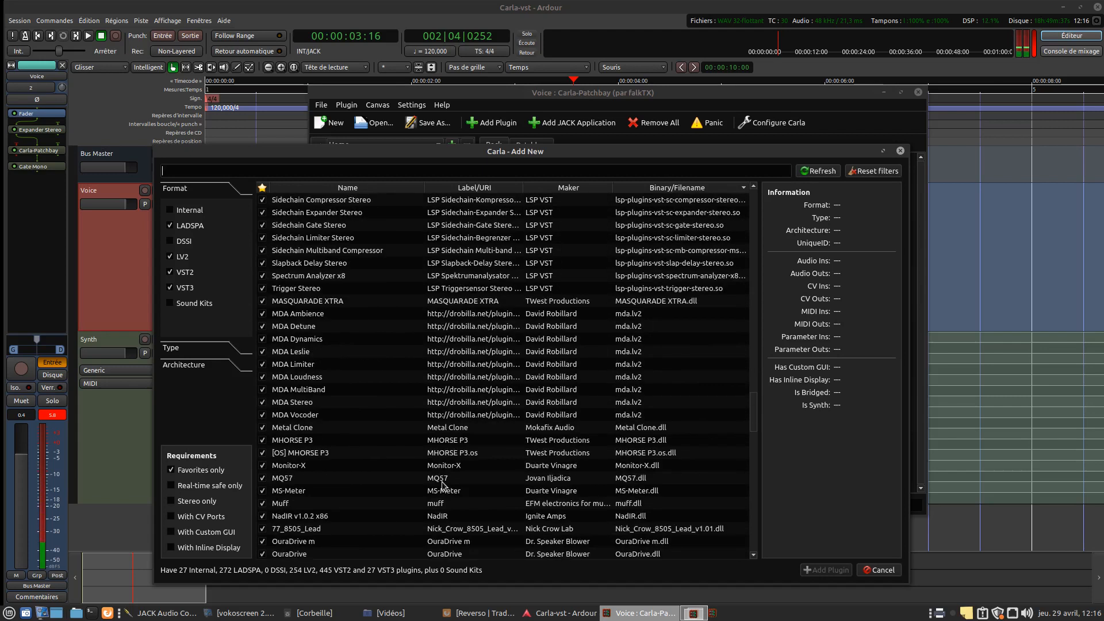
scroll(443, 485, "down", 5)
scroll(442, 486, "down", 3)
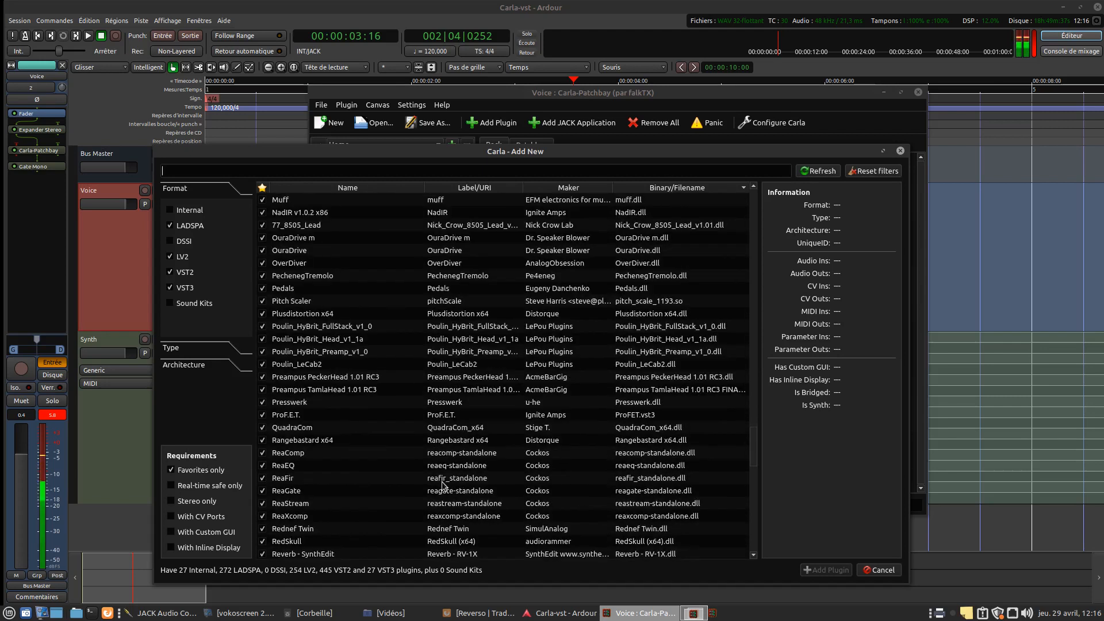
scroll(394, 469, "down", 6)
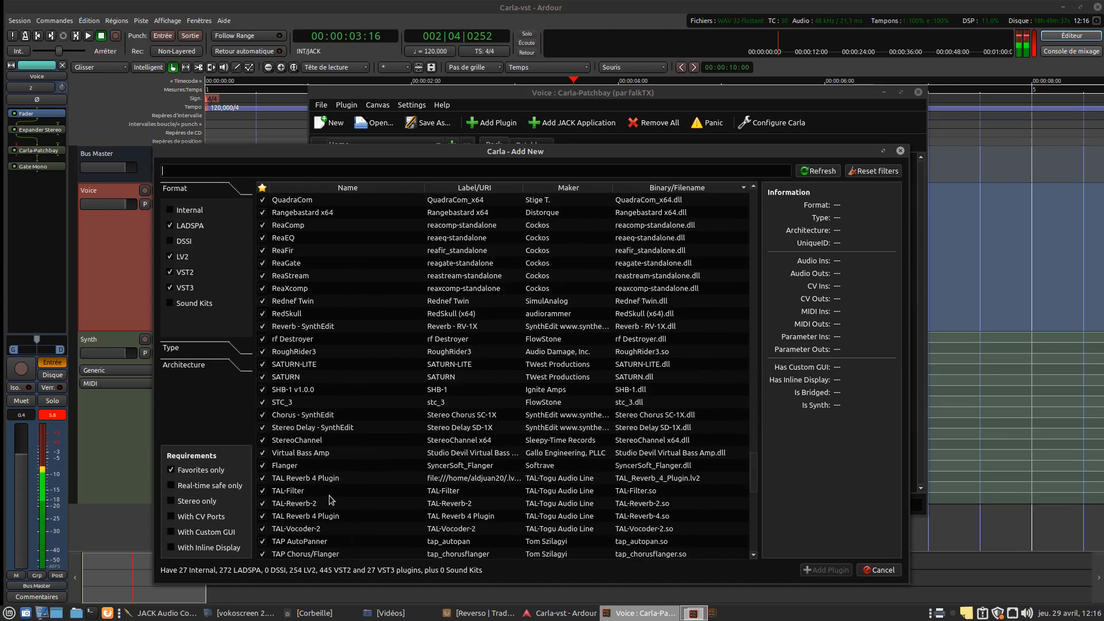
double_click(320, 479)
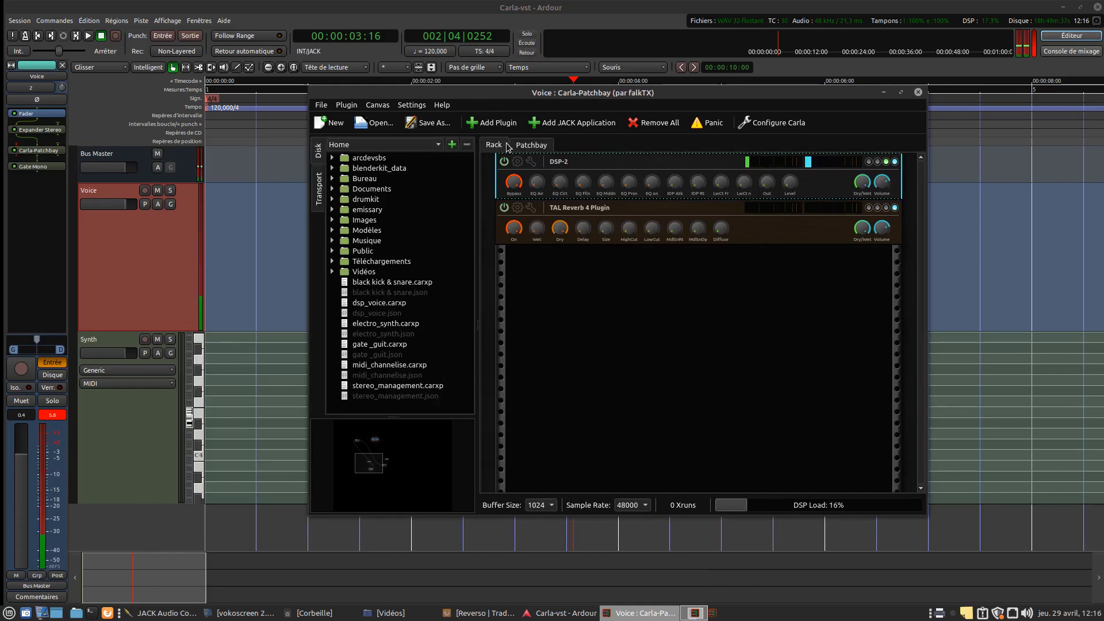
Step: Show the patchbay in a maximised window and arrange the modules so that Audio Input sits to the left of DSP-2
left_click(541, 149)
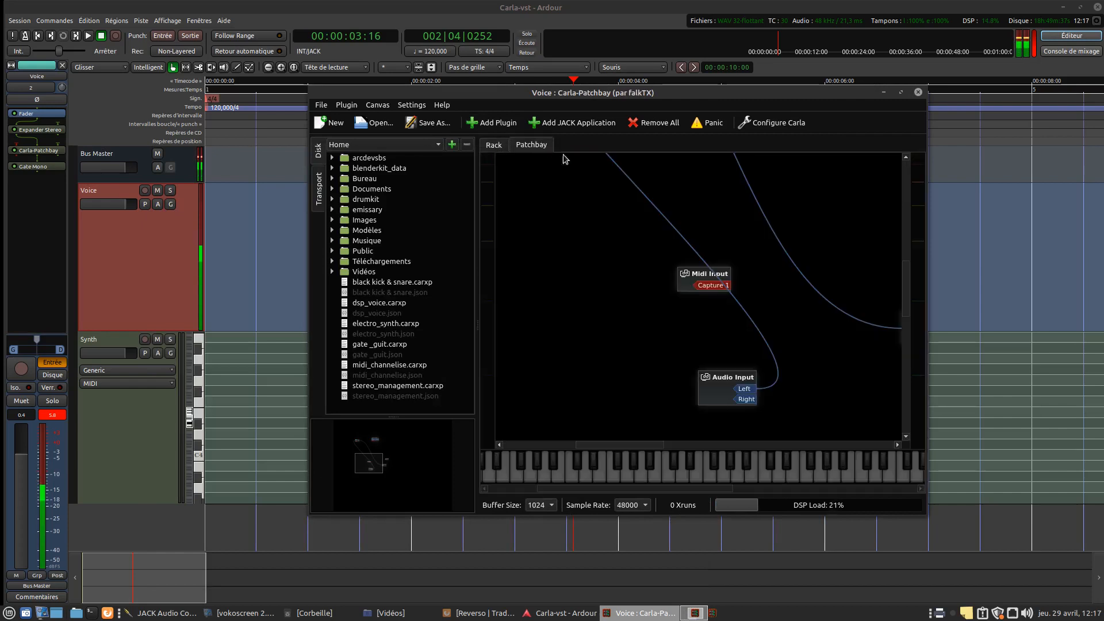
left_click(901, 92)
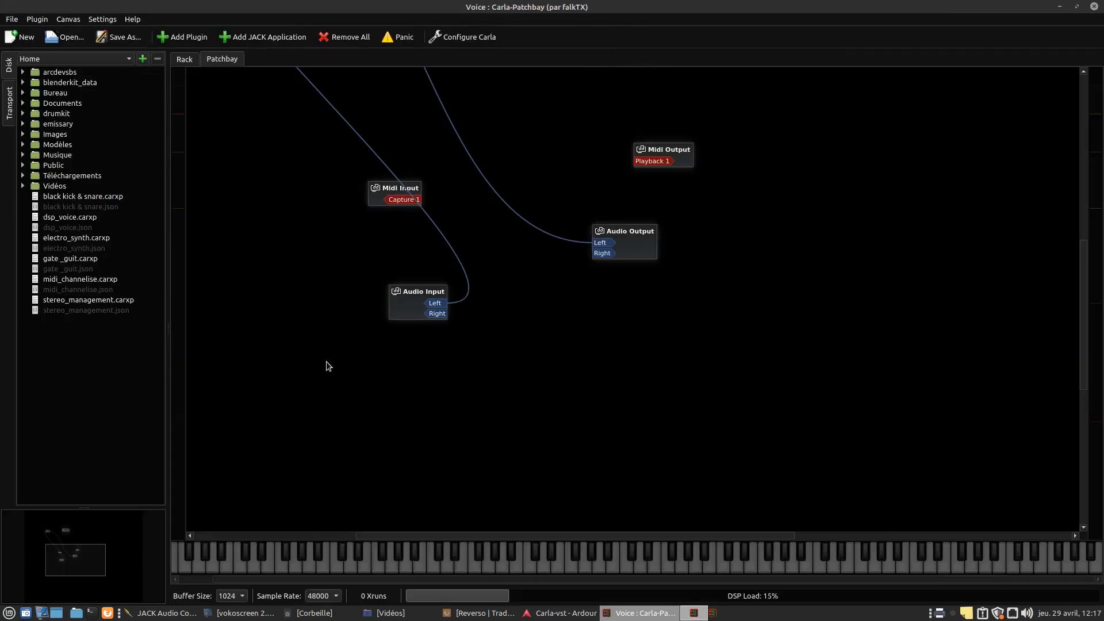
scroll(330, 282, "up", 4)
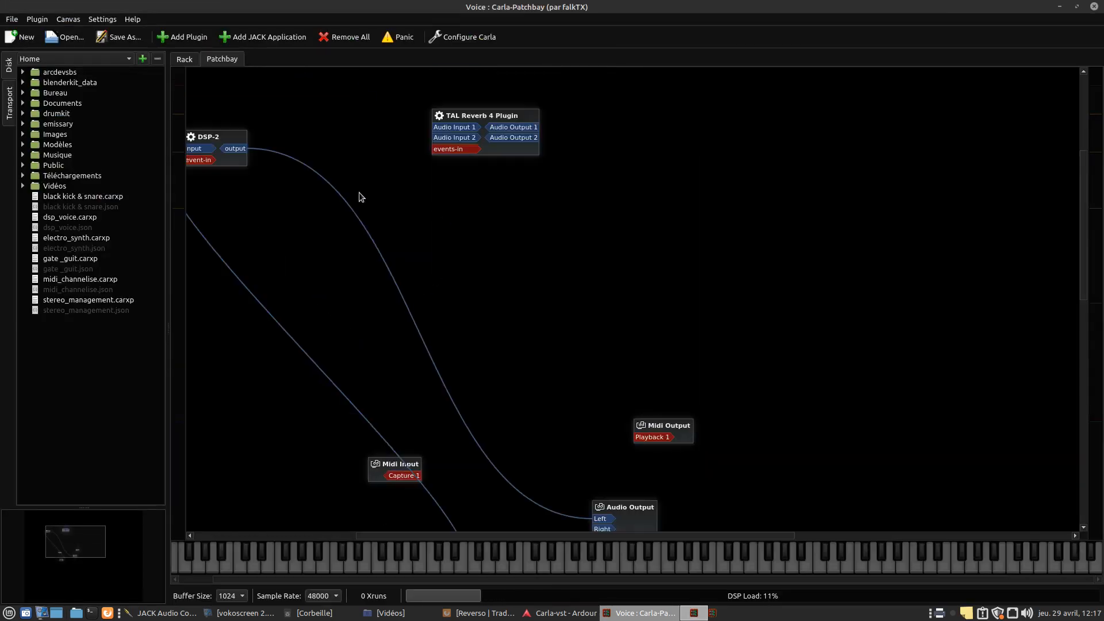
left_click_drag(538, 535, 480, 530)
left_click_drag(349, 139, 616, 256)
scroll(439, 200, "down", 2)
scroll(443, 207, "up", 1)
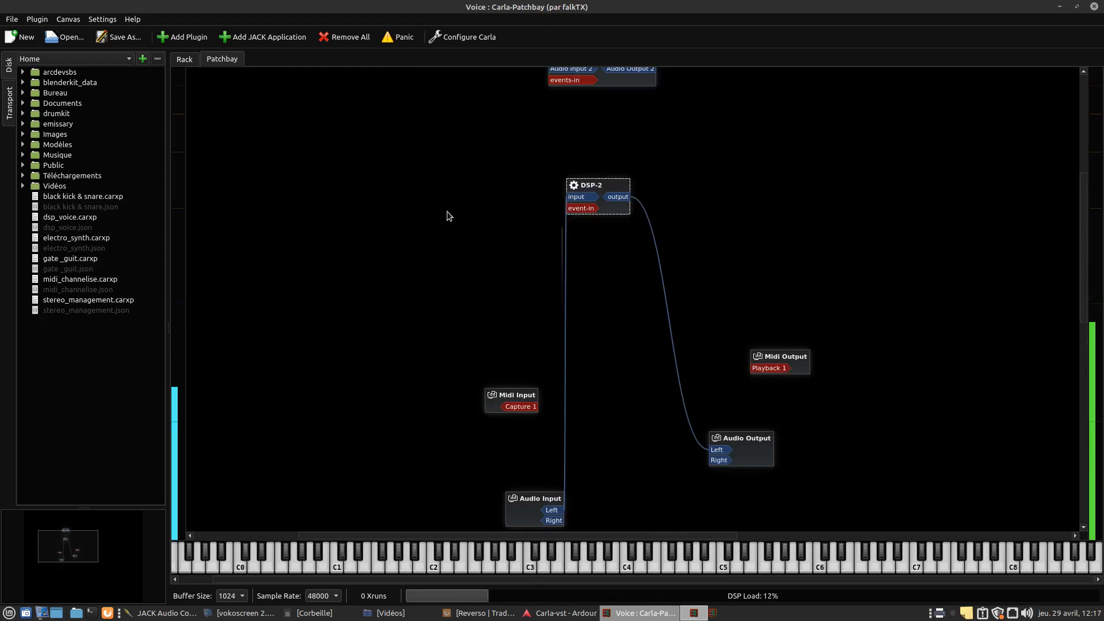
left_click(527, 498)
left_click_drag(527, 499, 391, 205)
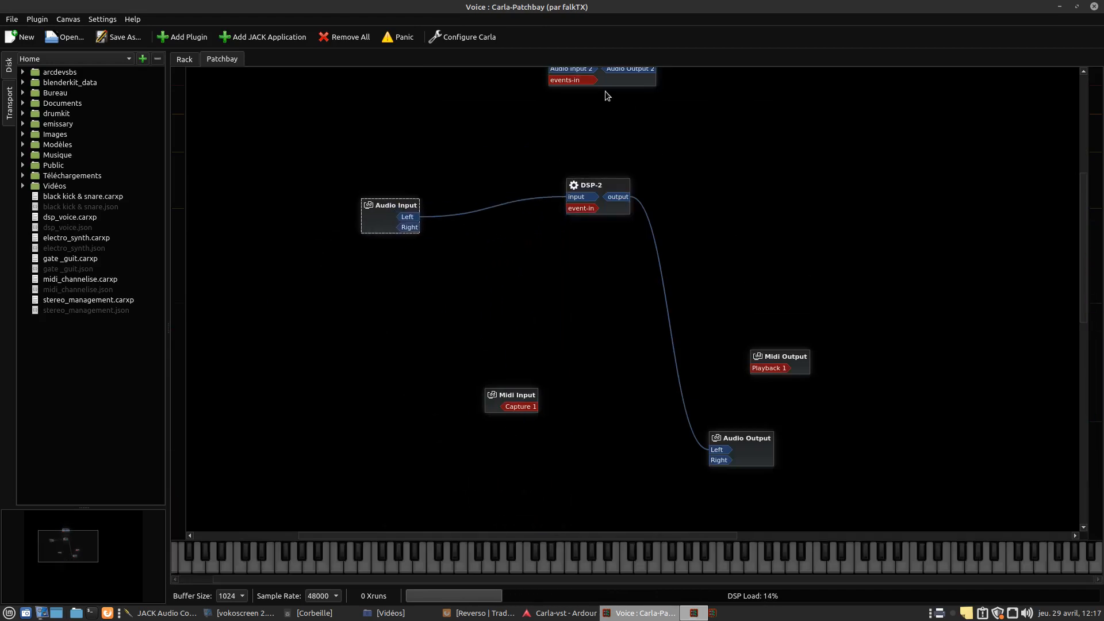
Step: Place TAL Reverb 4 Plugin below DSP-2 and connect DSP-2's output to the reverb's Audio Input 1 and Audio Input 2
scroll(610, 127, "up", 2)
left_click_drag(572, 322, 555, 374)
scroll(575, 216, "down", 1)
scroll(575, 216, "down", 1)
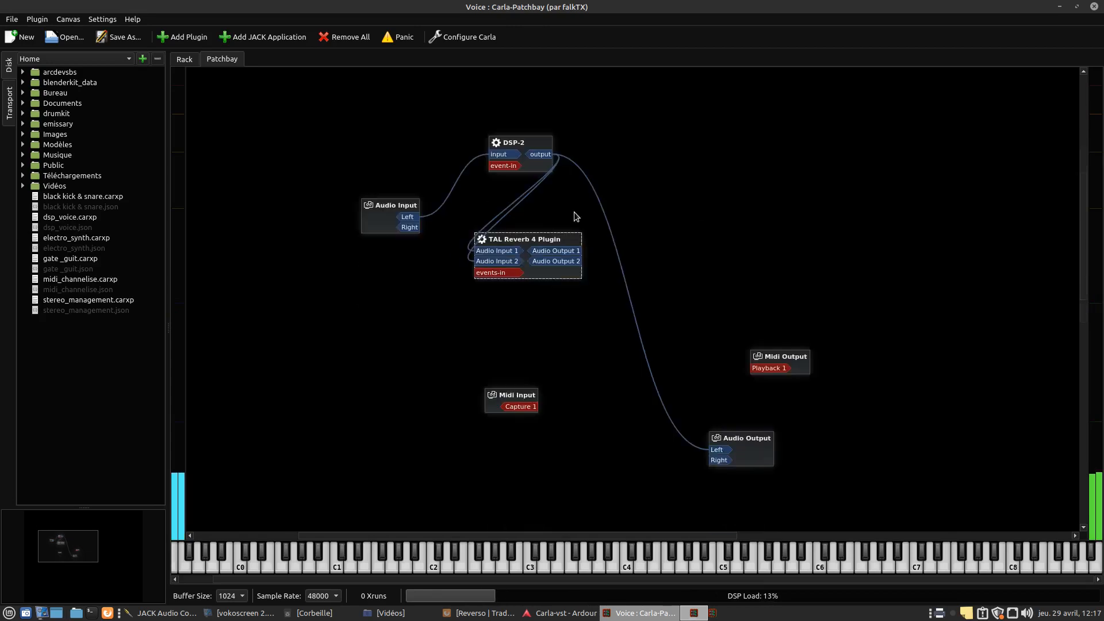
Step: Move Audio Output up beside TAL Reverb 4 Plugin, connect the reverb's Audio Output 1 to its Left port, and spread the modules apart
left_click_drag(741, 438, 715, 213)
left_click_drag(556, 252, 690, 225)
left_click_drag(581, 262, 604, 277)
left_click_drag(522, 143, 478, 131)
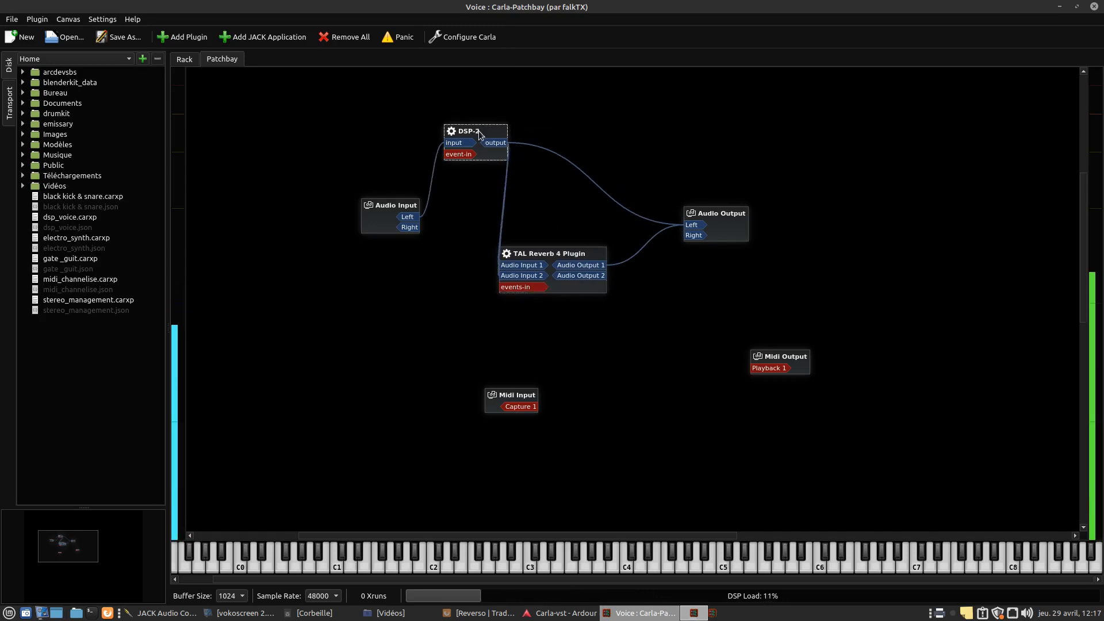
Step: Disconnect DSP-2's output from the Left port of Audio Output
right_click(498, 144)
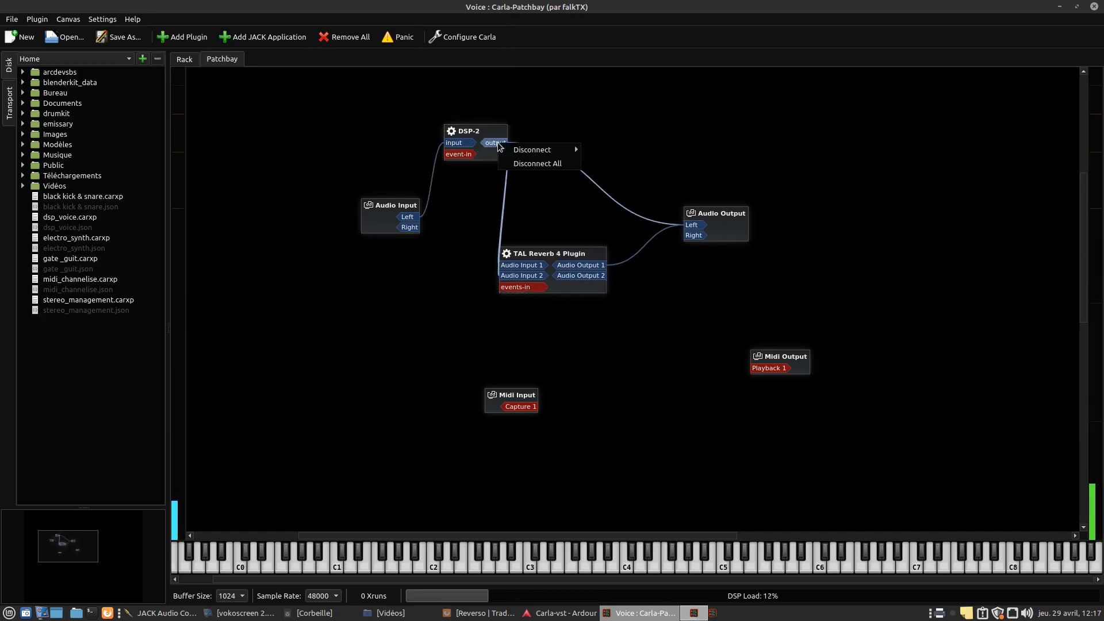
mouse_move(531, 149)
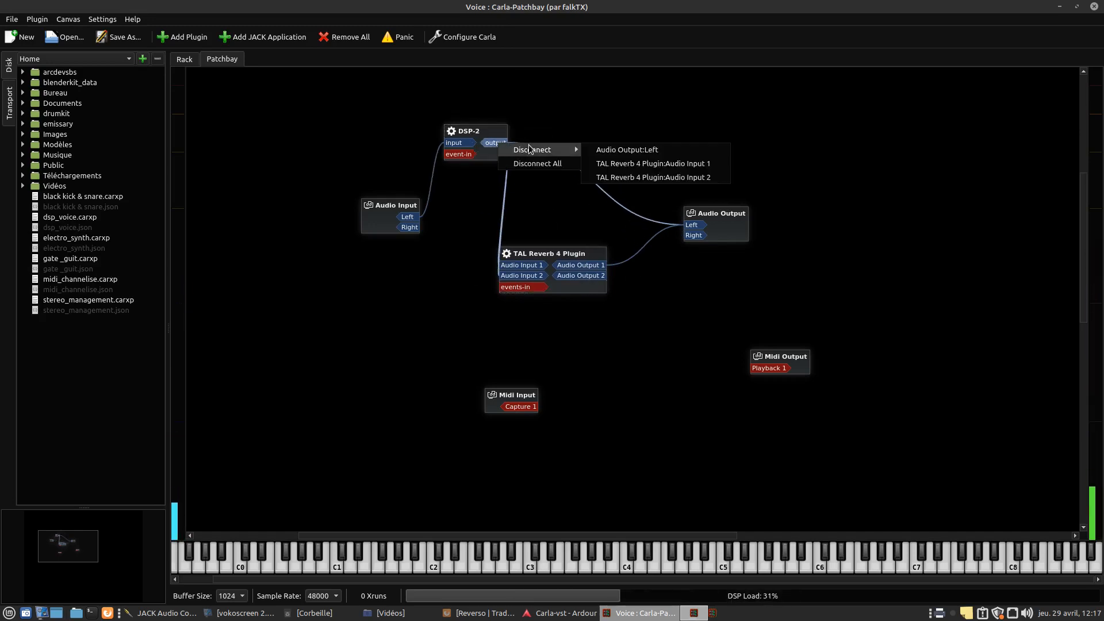
left_click(636, 154)
Step: Line up TAL Reverb 4 Plugin and Audio Output after DSP-2, and connect the reverb's Audio Output 2 to the Right port
left_click_drag(551, 253, 597, 169)
left_click_drag(718, 220, 729, 154)
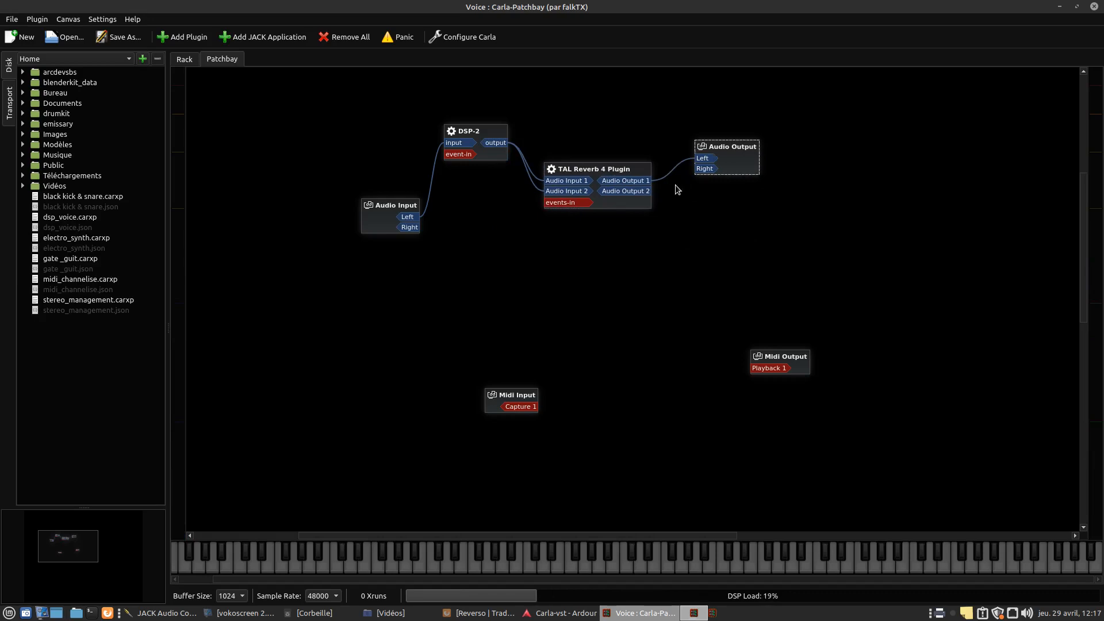
left_click_drag(650, 189, 732, 186)
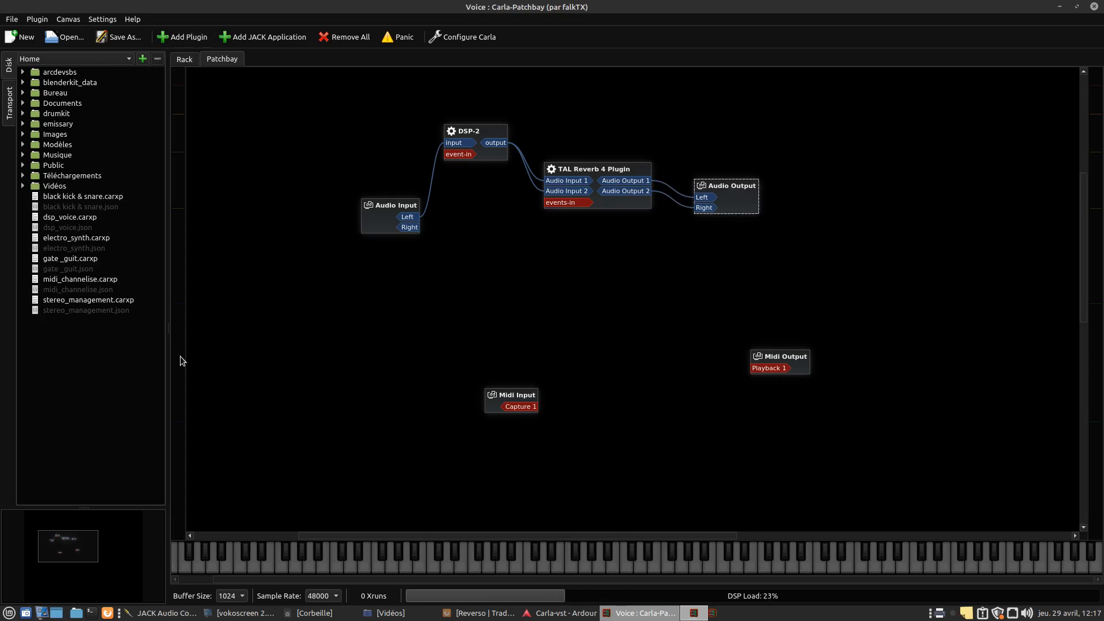
Step: Restore the patchbay window's size, open the DSP-2 and TAL Reverb 4 interfaces from the rack, and close the Carla window
left_click(1077, 7)
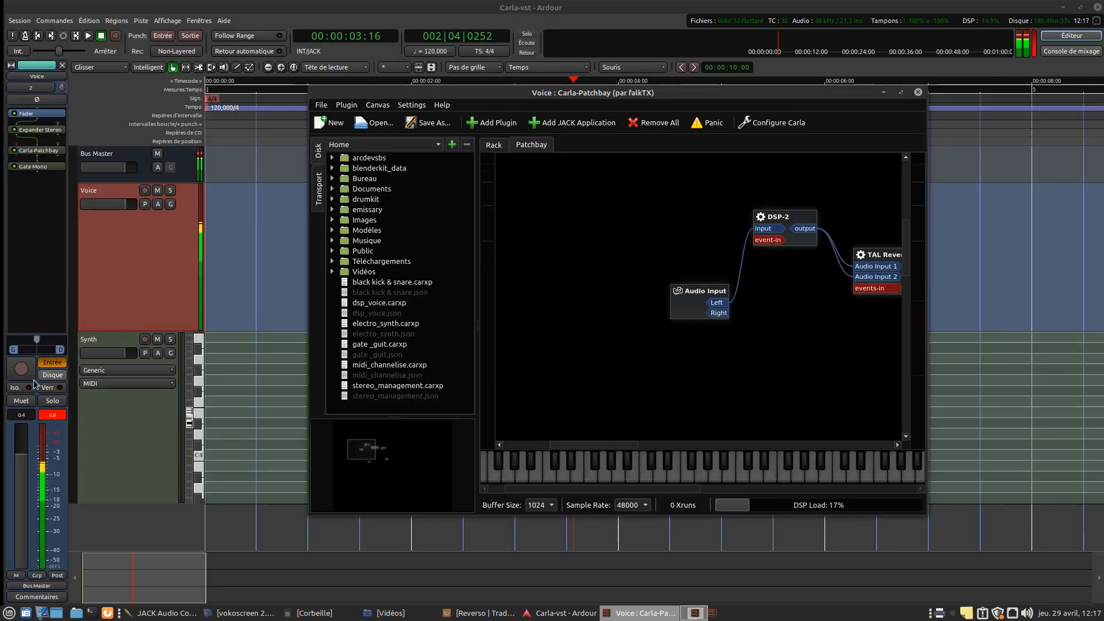
left_click(494, 144)
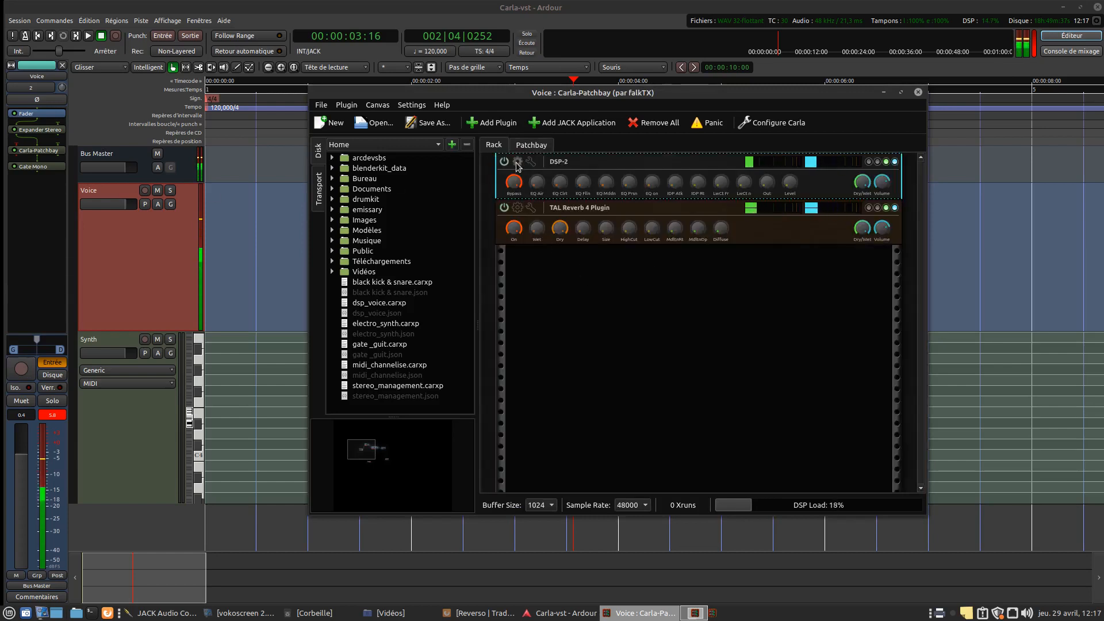
left_click(518, 162)
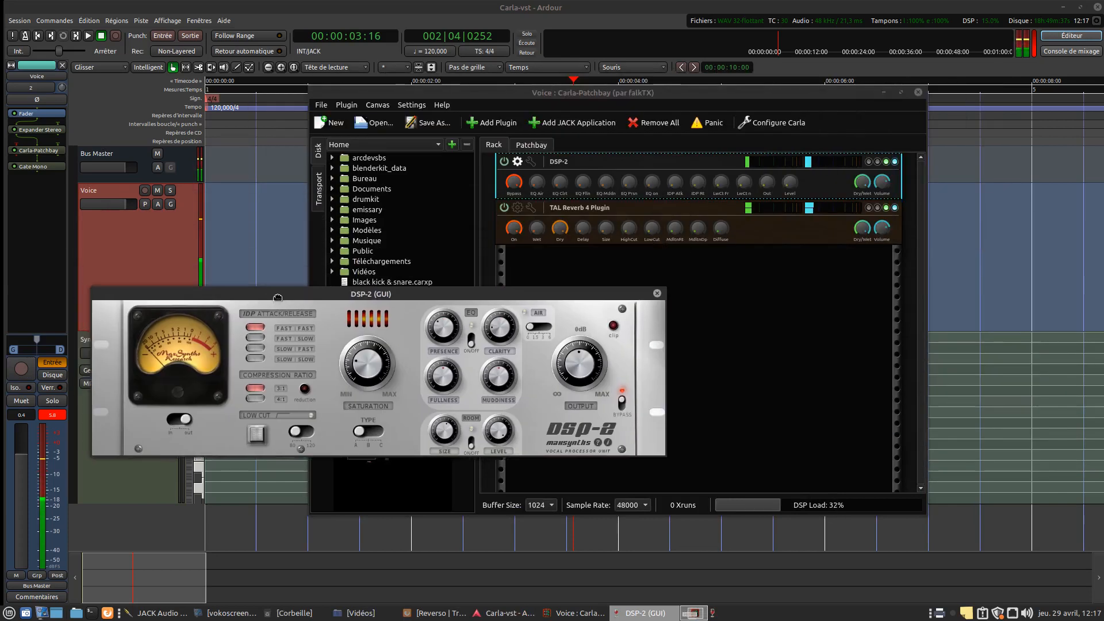
left_click(518, 209)
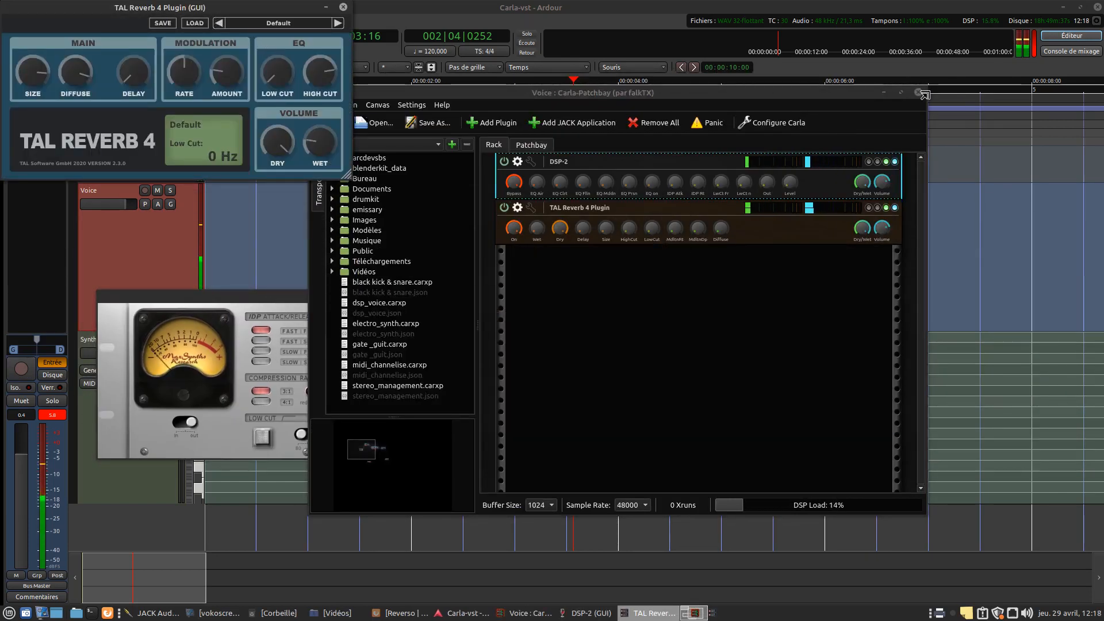
left_click(919, 91)
Step: Place the TAL Reverb 4 interface beside DSP-2 and keep both plugin windows always on top
left_click_drag(222, 10, 921, 289)
right_click(925, 287)
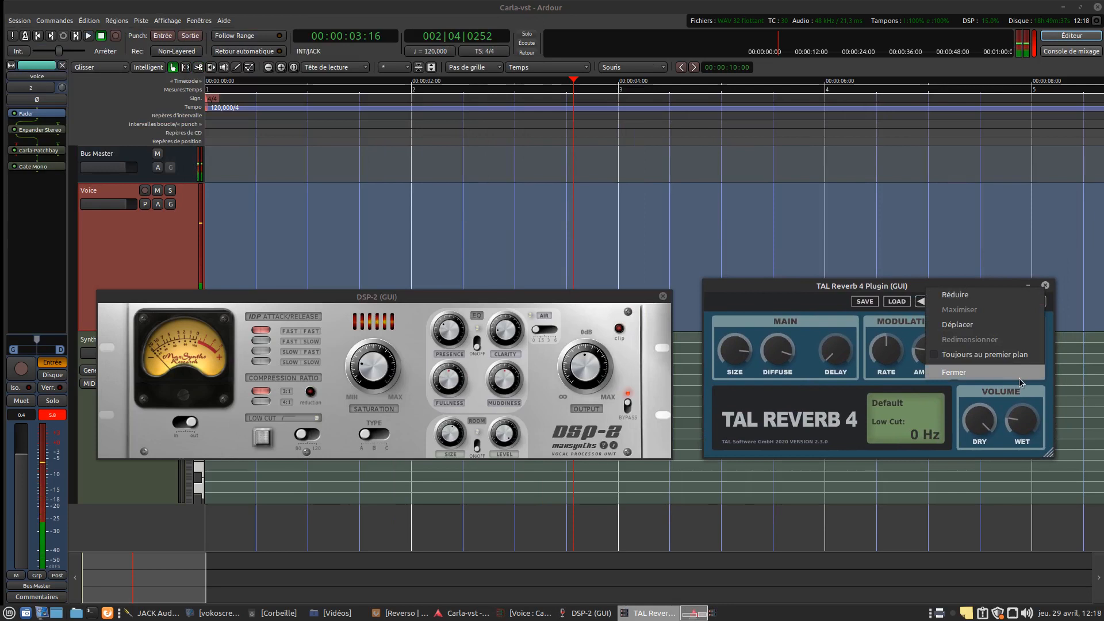
left_click(1000, 355)
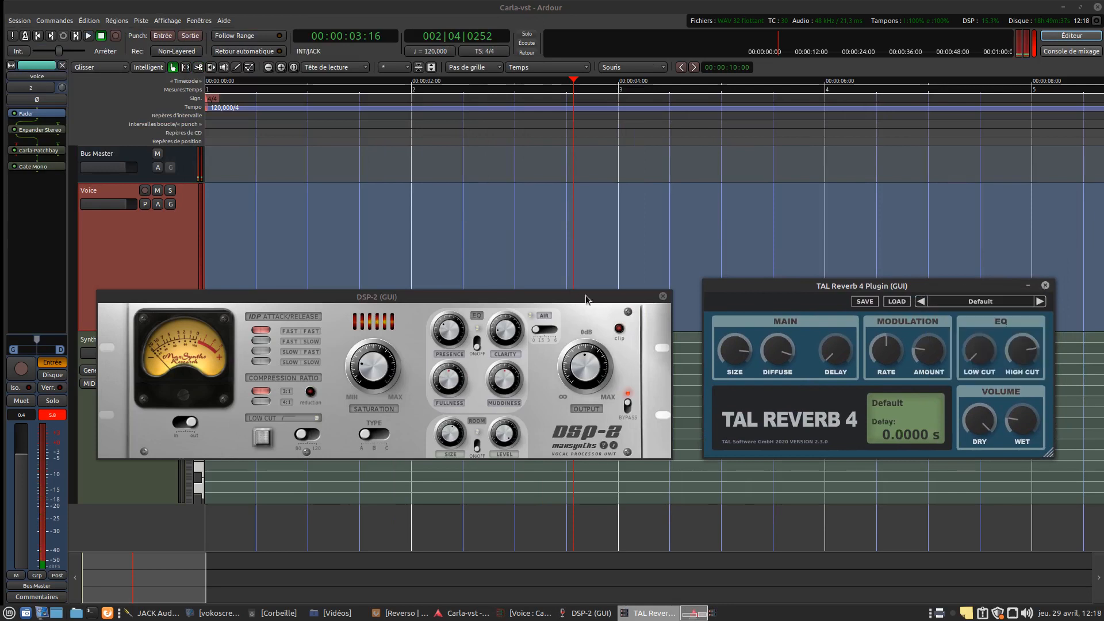
right_click(619, 297)
left_click(633, 366)
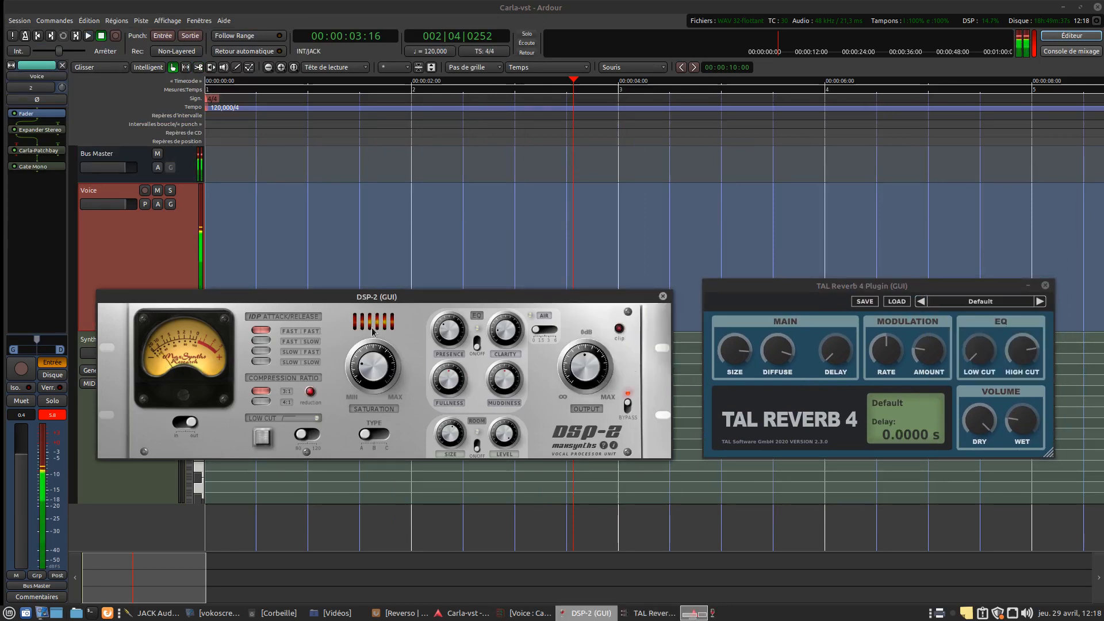
Step: Move the DSP-2 and TAL Reverb 4 windows down, side by side, to free the space above them
left_click_drag(491, 302, 540, 423)
left_click_drag(853, 282, 870, 366)
left_click_drag(742, 506, 742, 490)
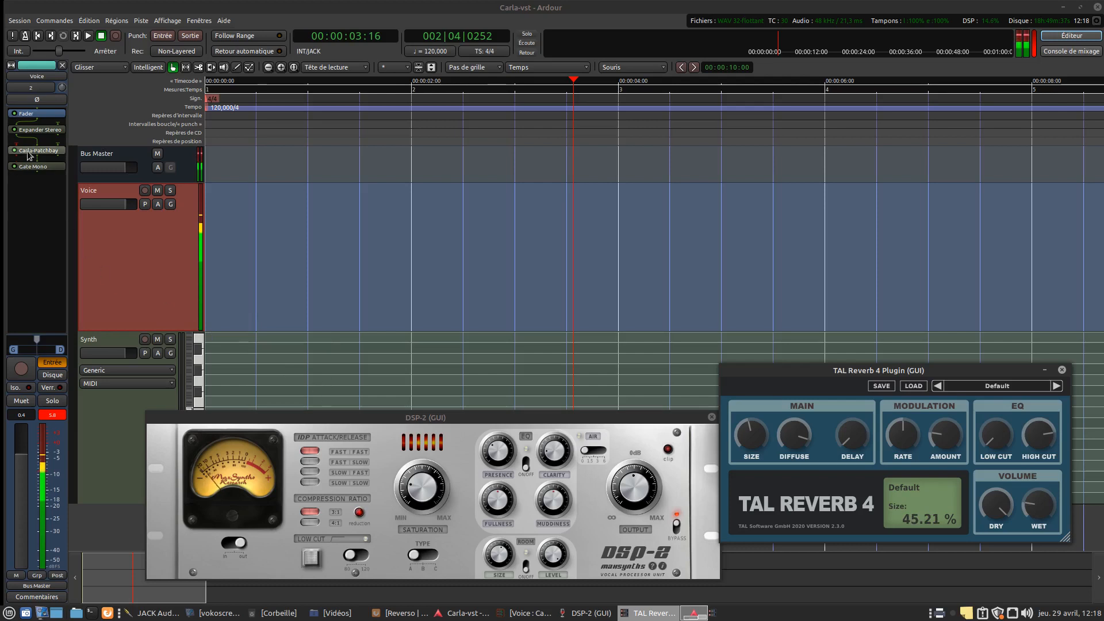
Step: Open the Expander Stereo and Gate Mono editors from the Voice track's processors and place them above the DSP-2 and reverb windows
double_click(39, 129)
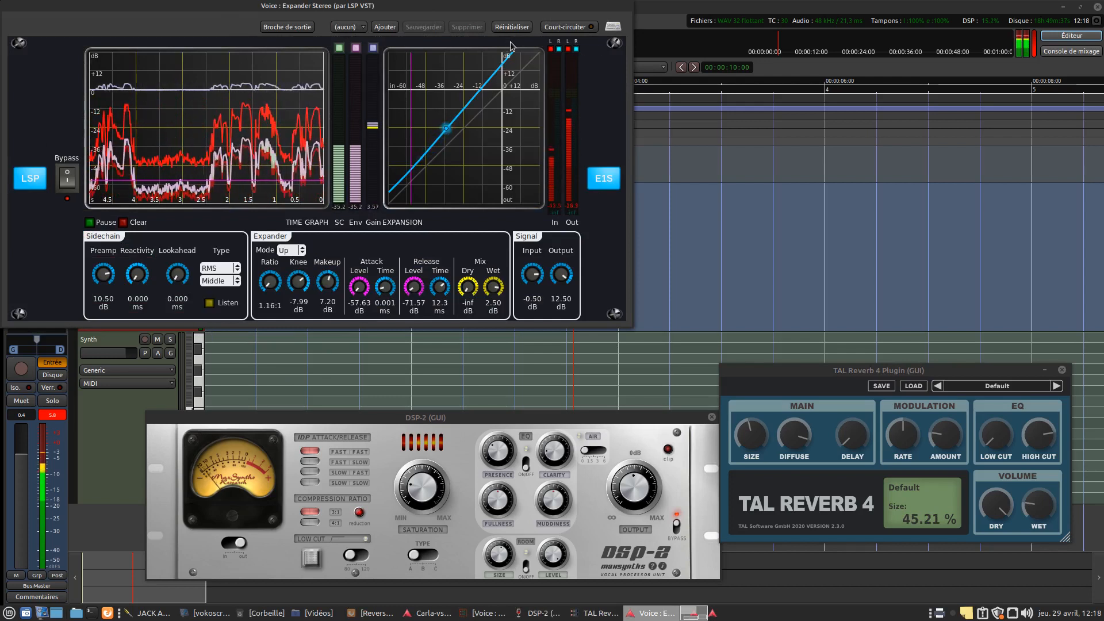
left_click_drag(336, 7, 476, 73)
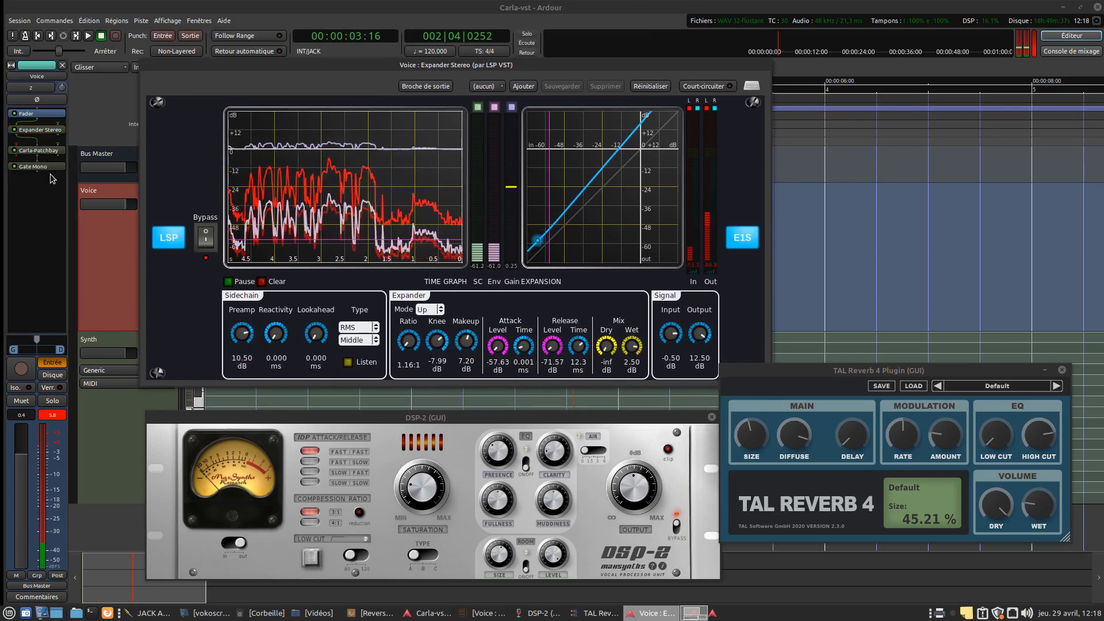
left_click(32, 169)
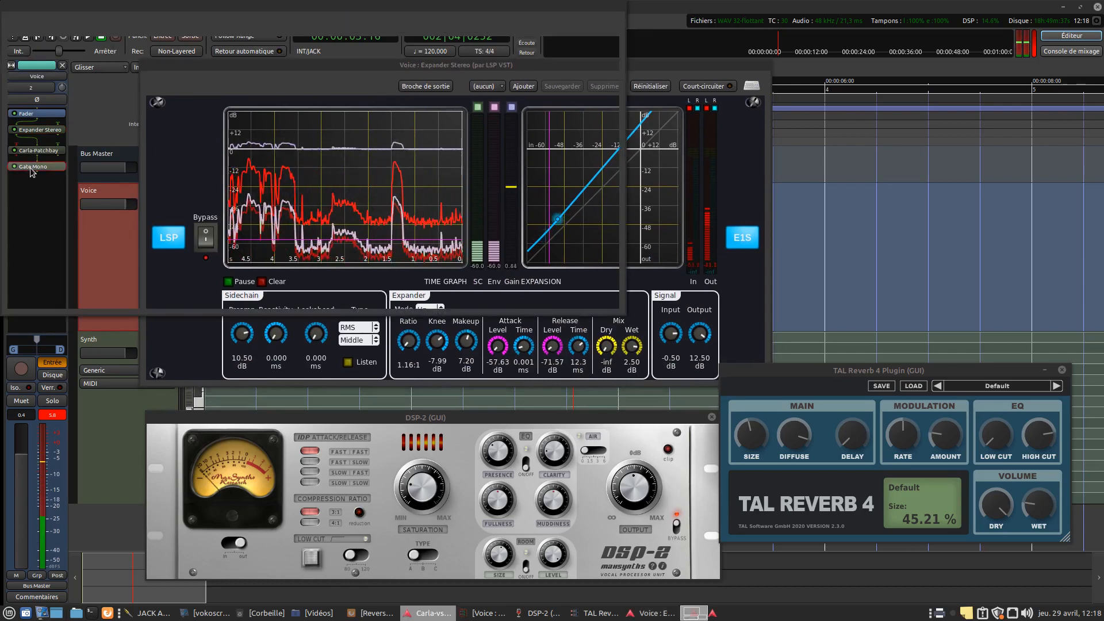
double_click(32, 168)
left_click_drag(494, 13, 840, 54)
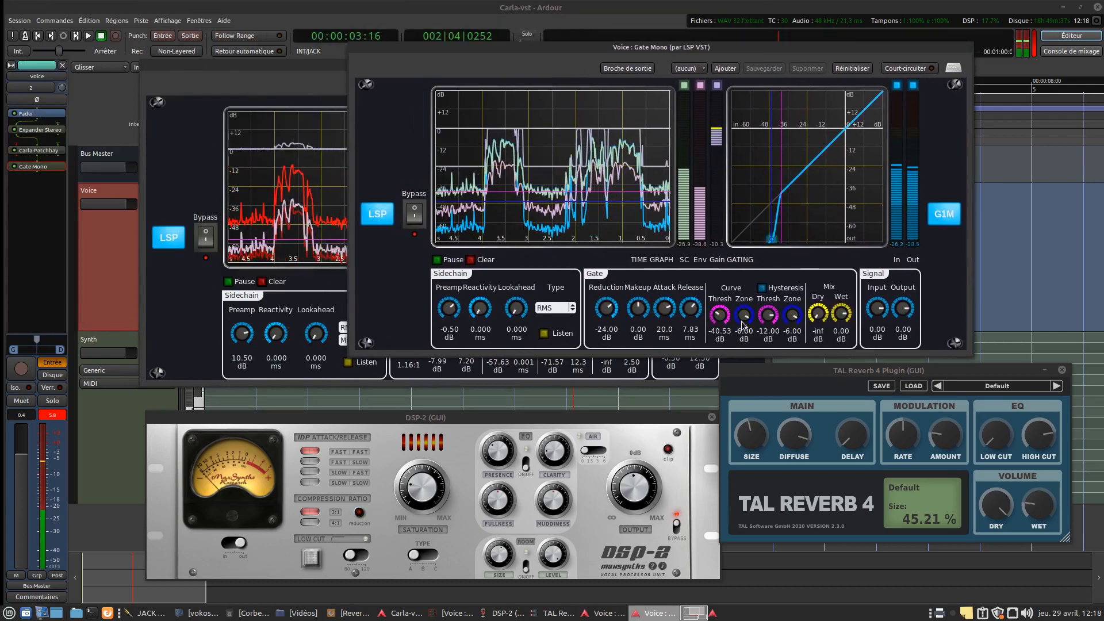
Step: Set Gate Mono's curve threshold to -35.02 dB and TAL Reverb 4's wet volume to 75.42 %
left_click_drag(722, 319, 727, 314)
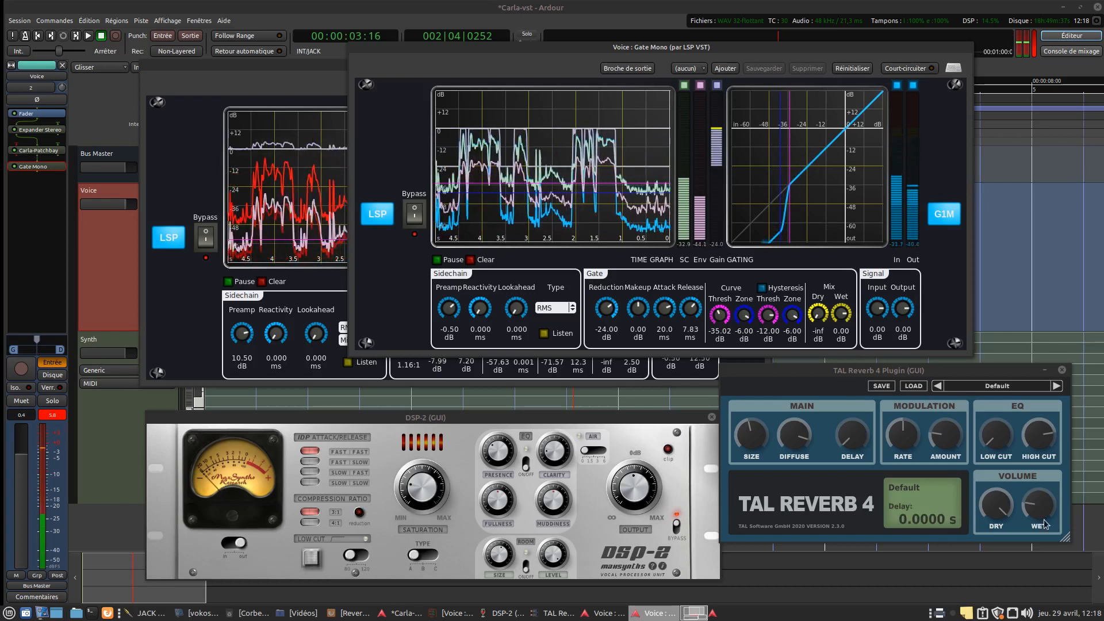
left_click_drag(1034, 508, 1030, 438)
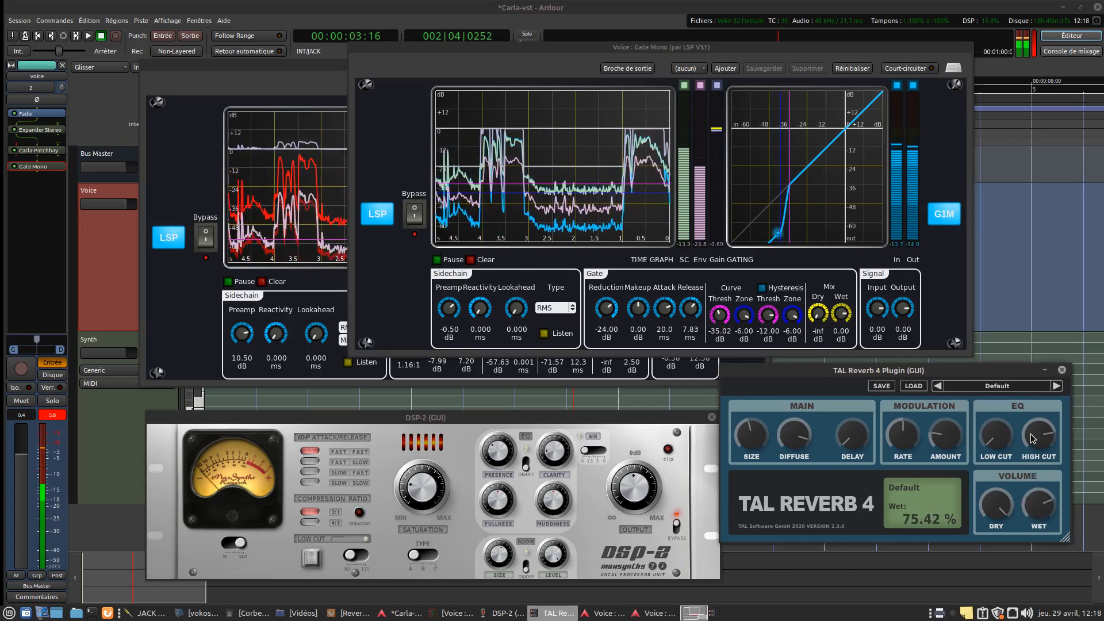
left_click(35, 177)
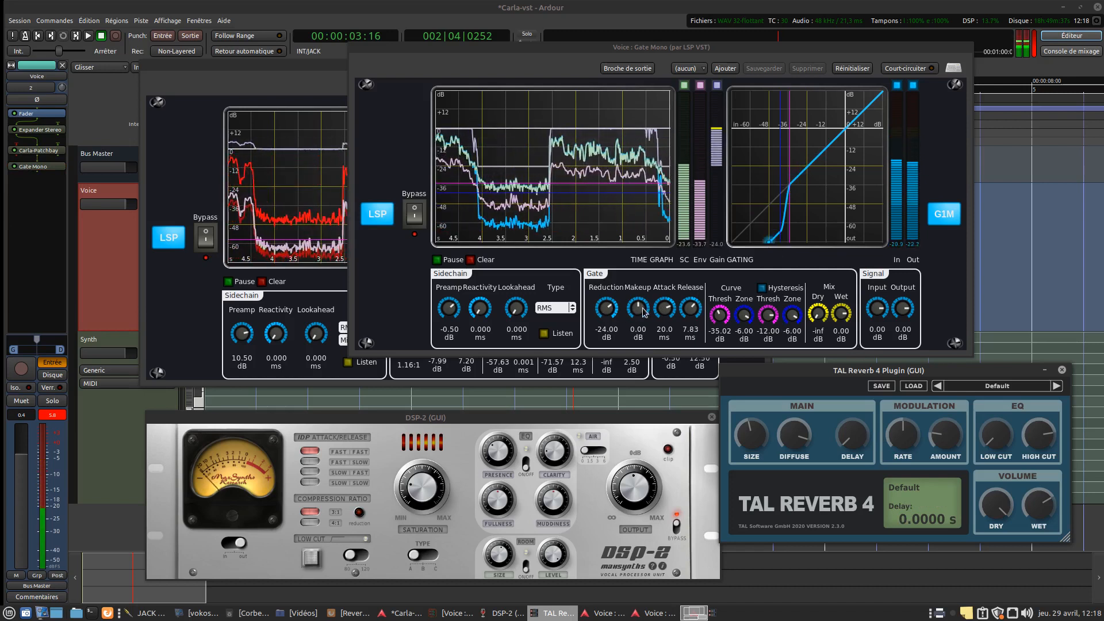
Step: Set Gate Mono's makeup to -3.39 dB and attack to 0.084 ms, and lower TAL Reverb 4's wet volume
left_click_drag(643, 312, 642, 316)
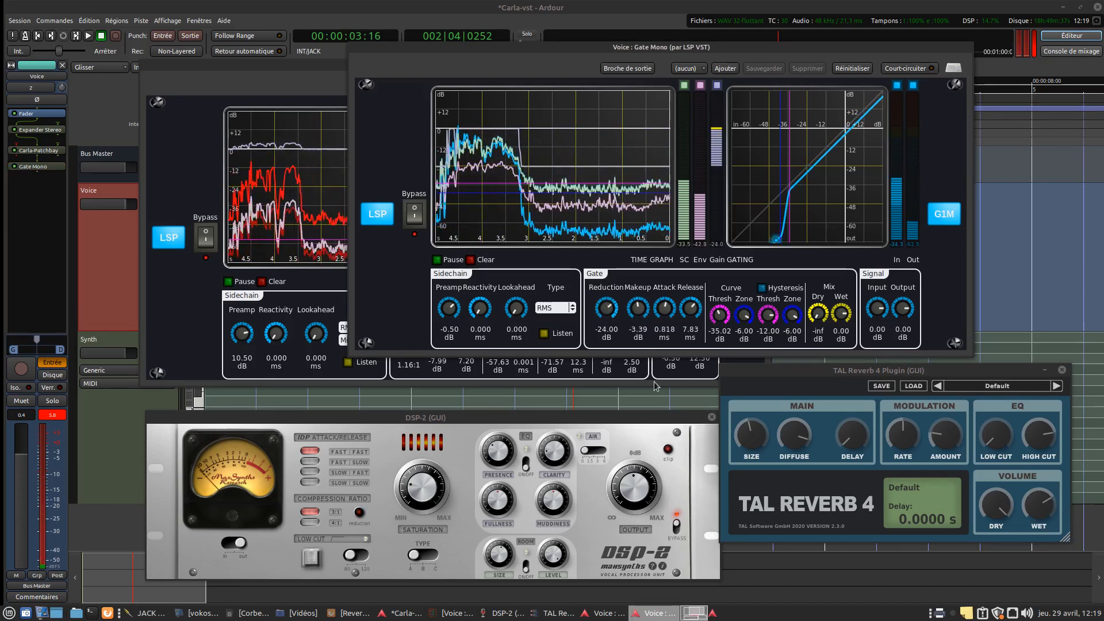
mouse_move(665, 309)
left_mouse_down()
mouse_move(650, 336)
mouse_move(659, 324)
left_mouse_up()
left_click_drag(1038, 506, 1022, 571)
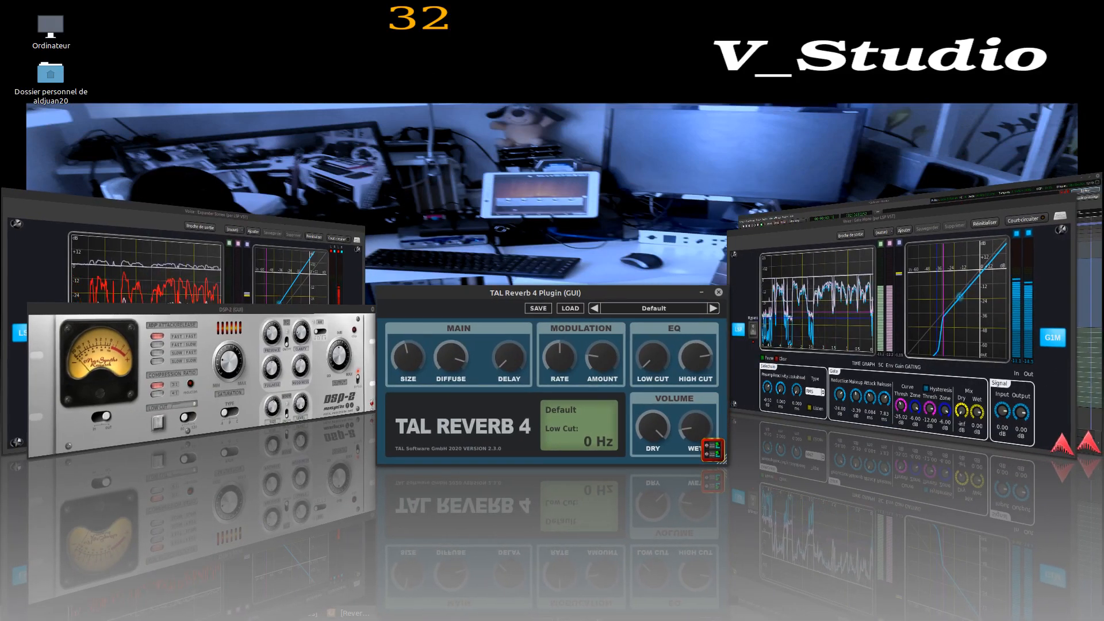
Step: Shift the DSP-2 window up below the Expander Stereo and load the Drums Mid-Range preset in TAL Reverb 4
key("alt+Tab")
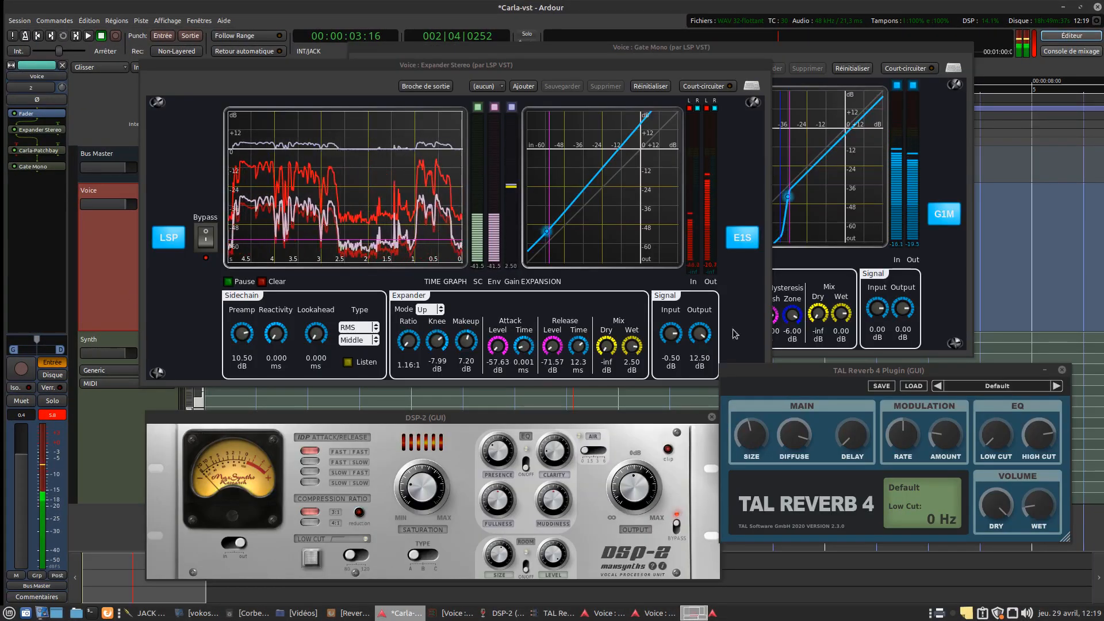
left_click_drag(593, 416, 578, 390)
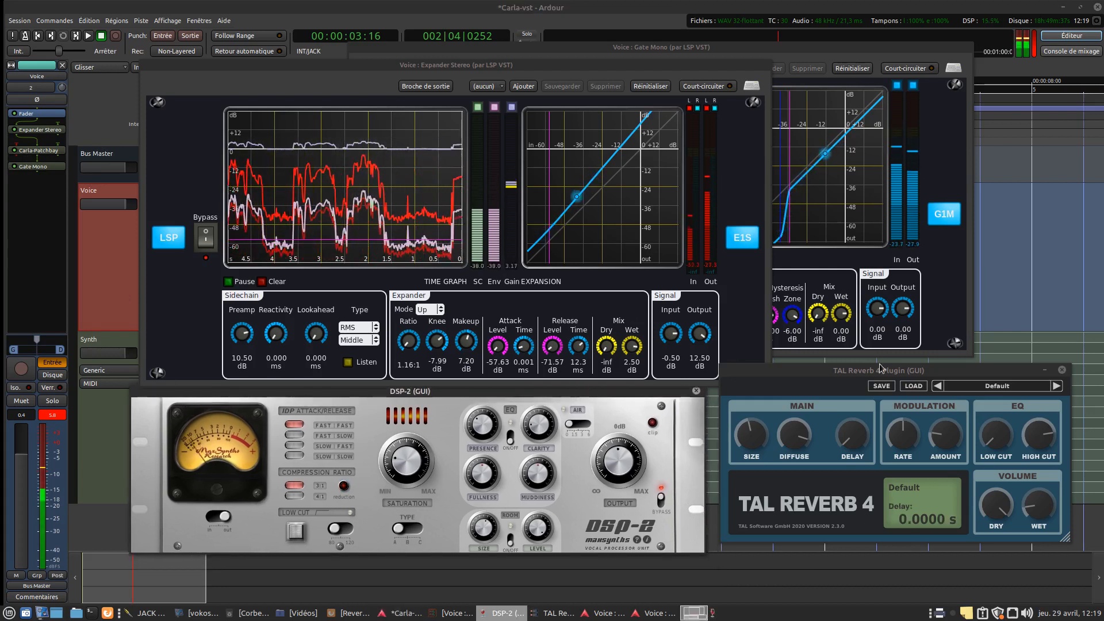
left_click(1007, 394)
left_click(978, 469)
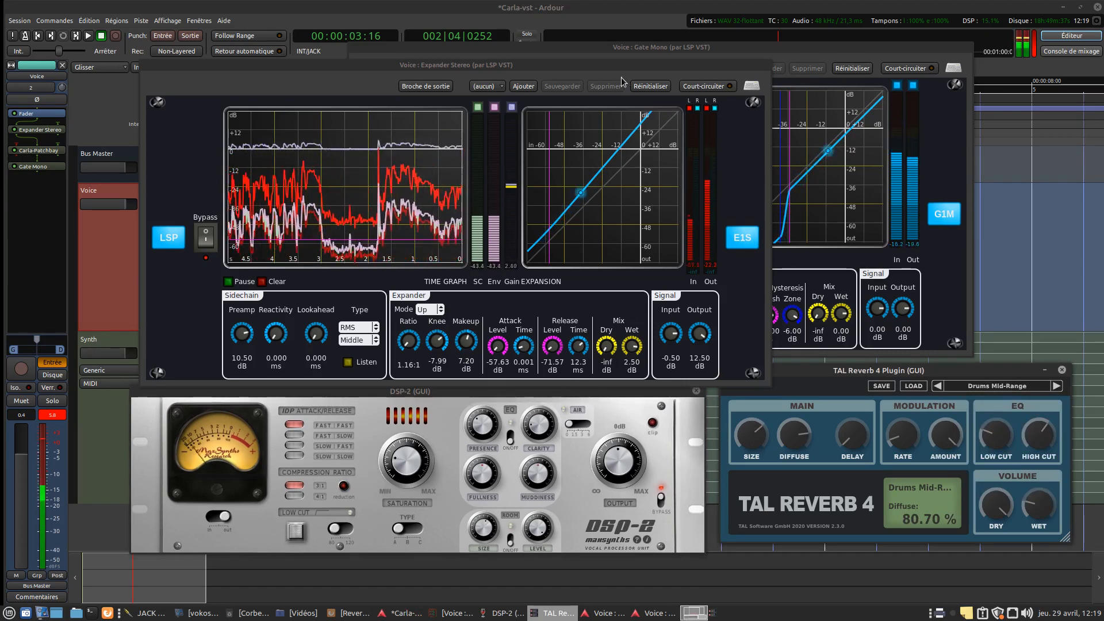
Step: Bring the Gate Mono window in front of the Expander Stereo and move it slightly down, clear of the Ardour toolbar
left_click(210, 91)
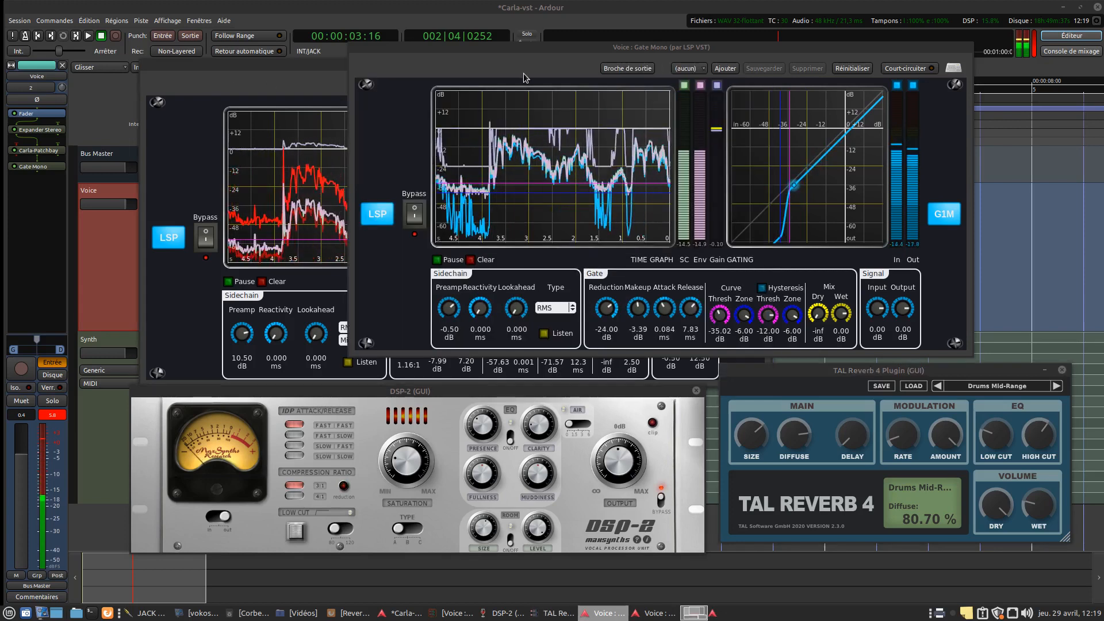
left_click_drag(913, 49, 959, 99)
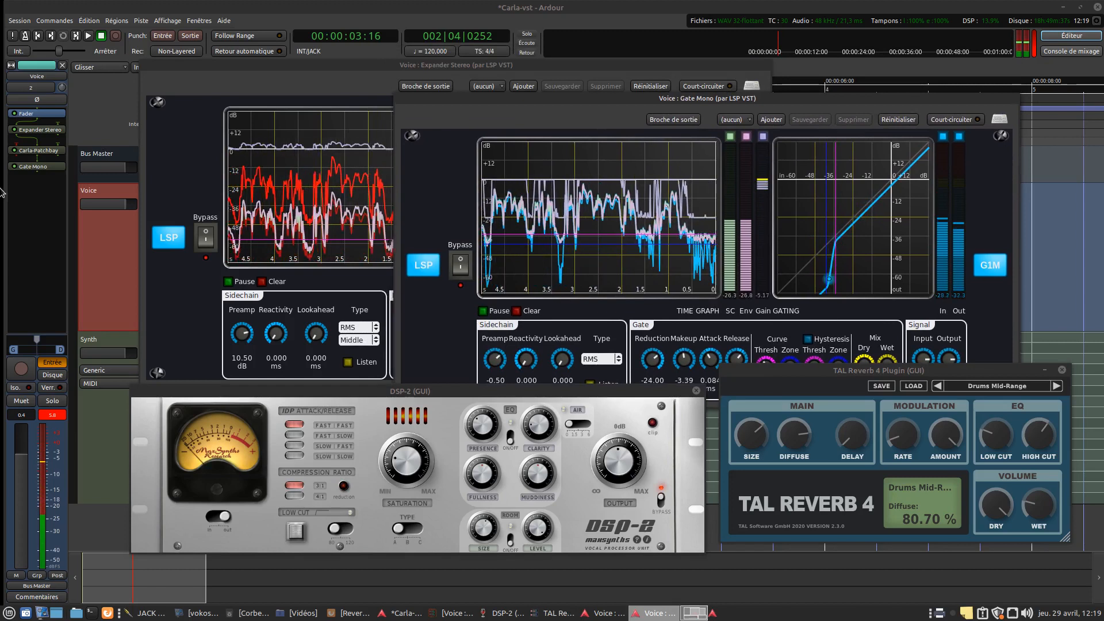
left_click(40, 198)
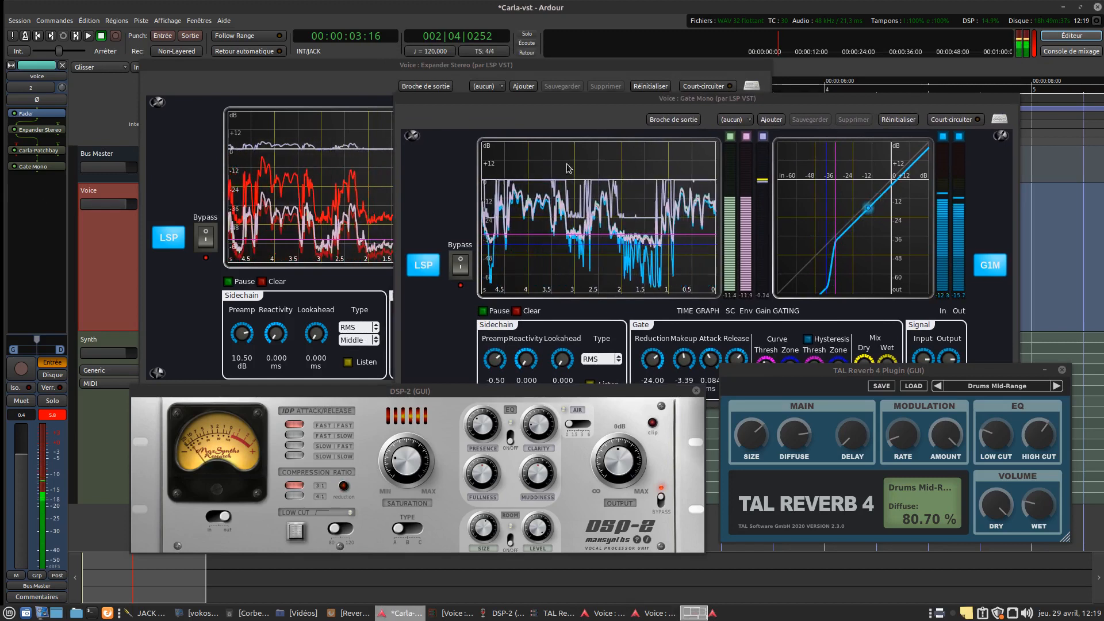
right_click(29, 169)
mouse_move(30, 174)
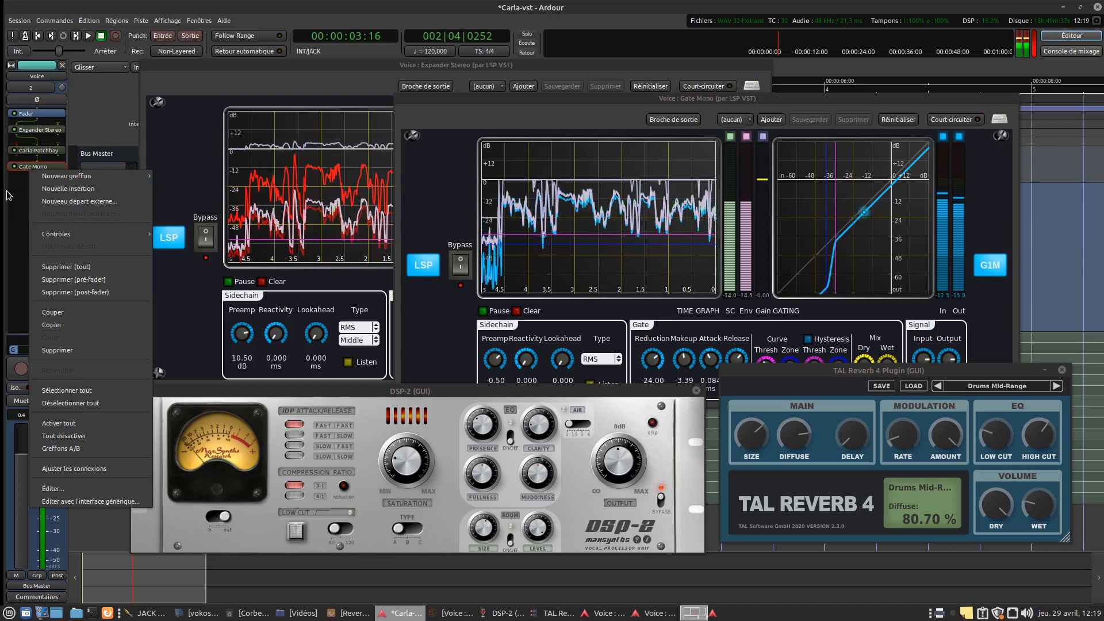
left_click(27, 212)
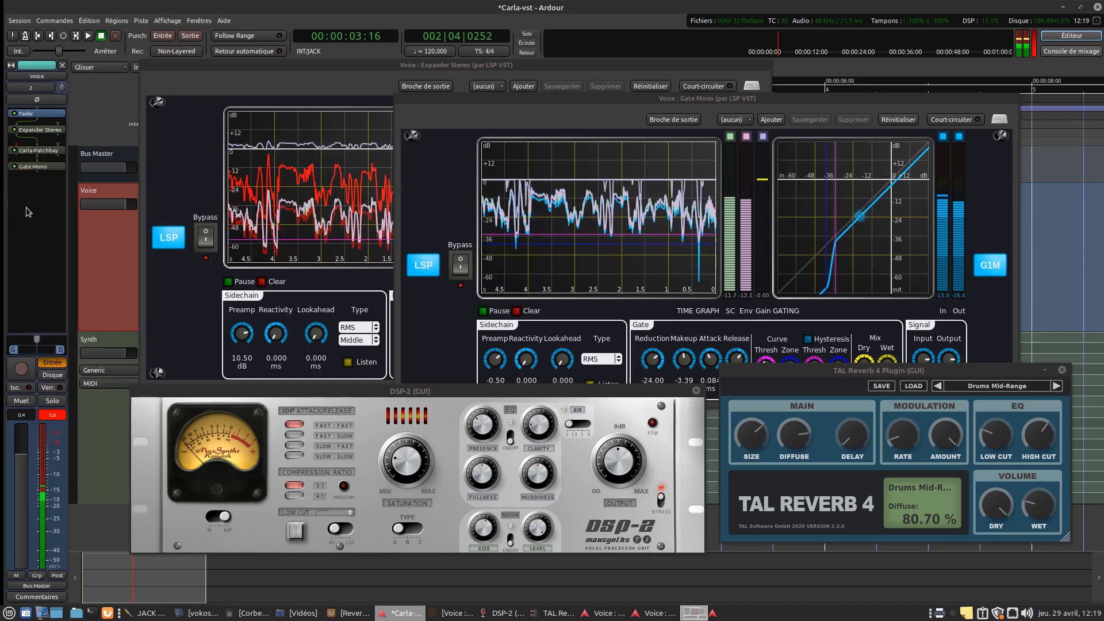
Step: Delete Gate Mono and Carla-Patchbay from the Voice track's processors, leaving the Expander Stereo window in front
right_click(31, 168)
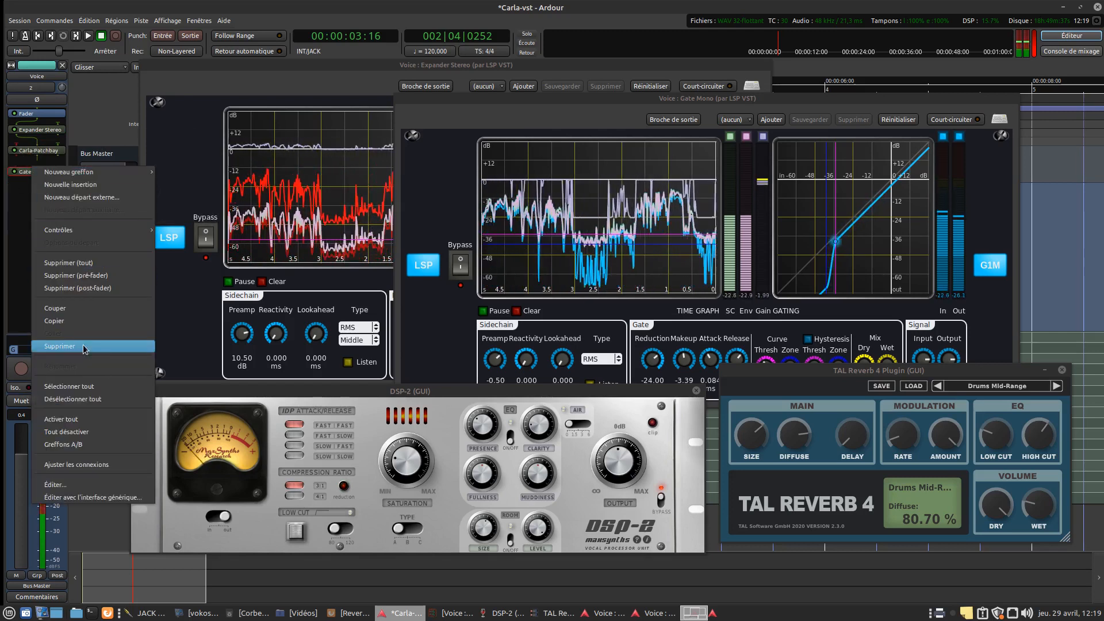
left_click(63, 346)
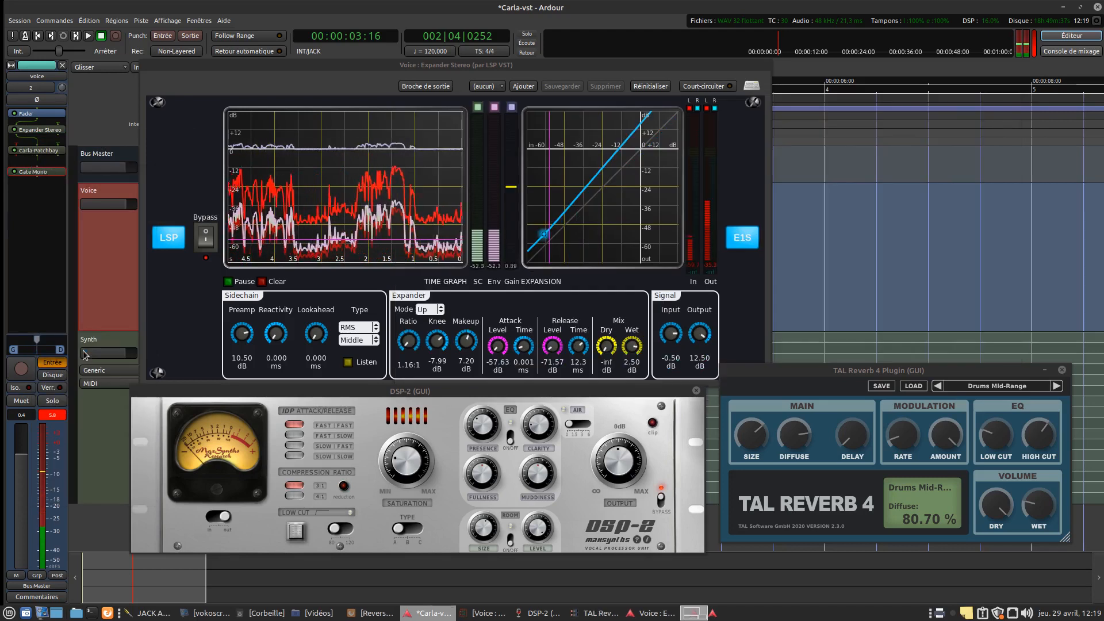
right_click(38, 150)
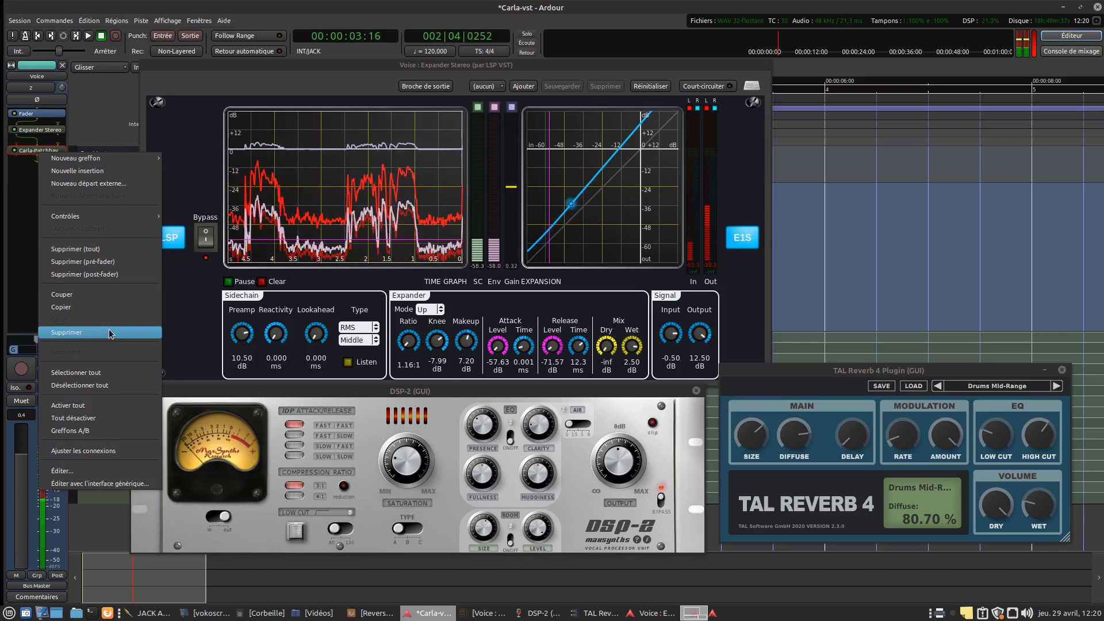
left_click(111, 334)
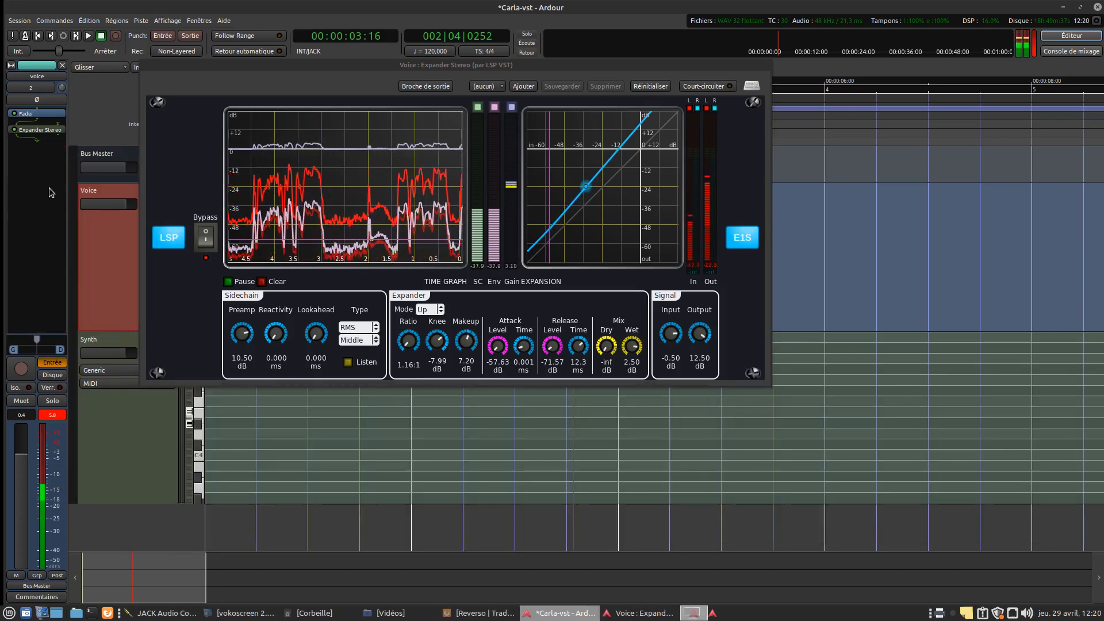
left_click(282, 87)
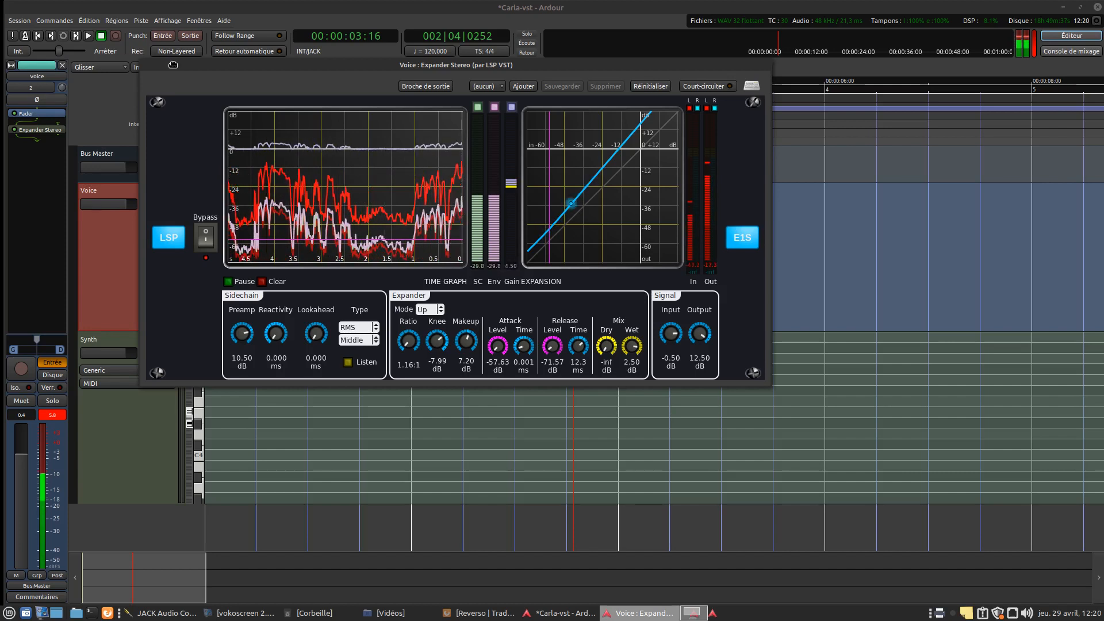
Step: Shift the Expander Stereo window down clear of the toolbar, and close it
left_click_drag(510, 65, 695, 140)
left_click_drag(353, 155, 304, 193)
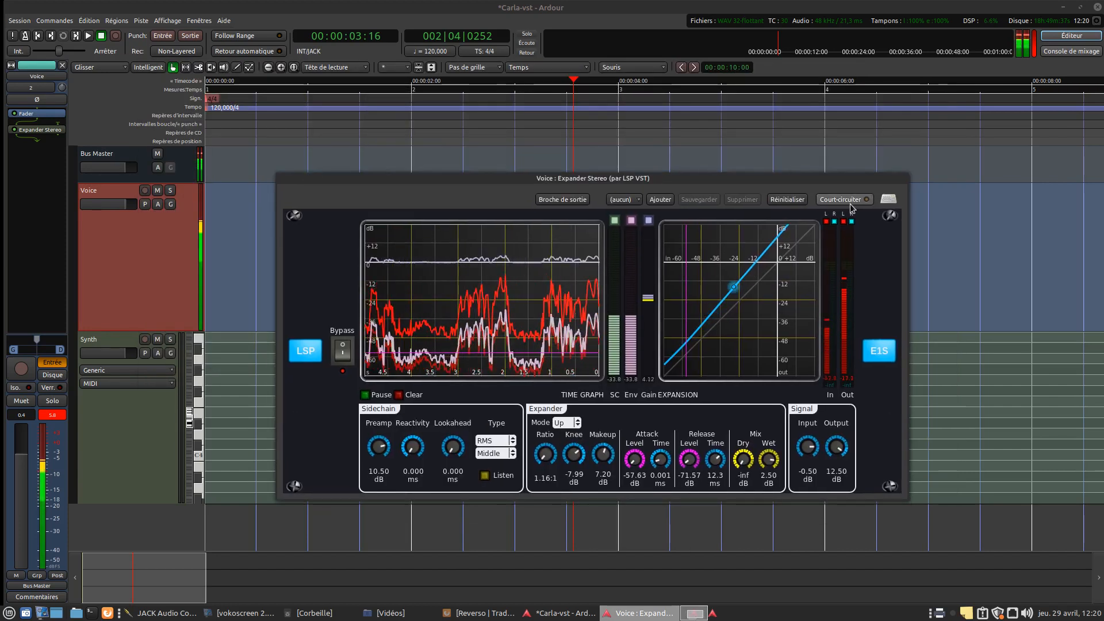
right_click(624, 179)
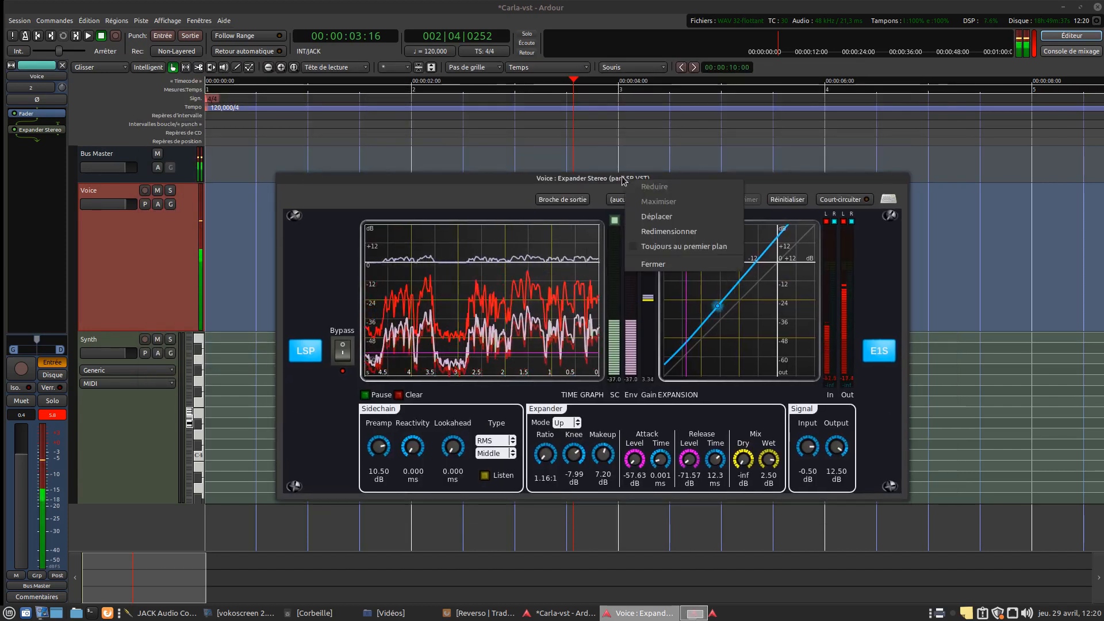
left_click(643, 263)
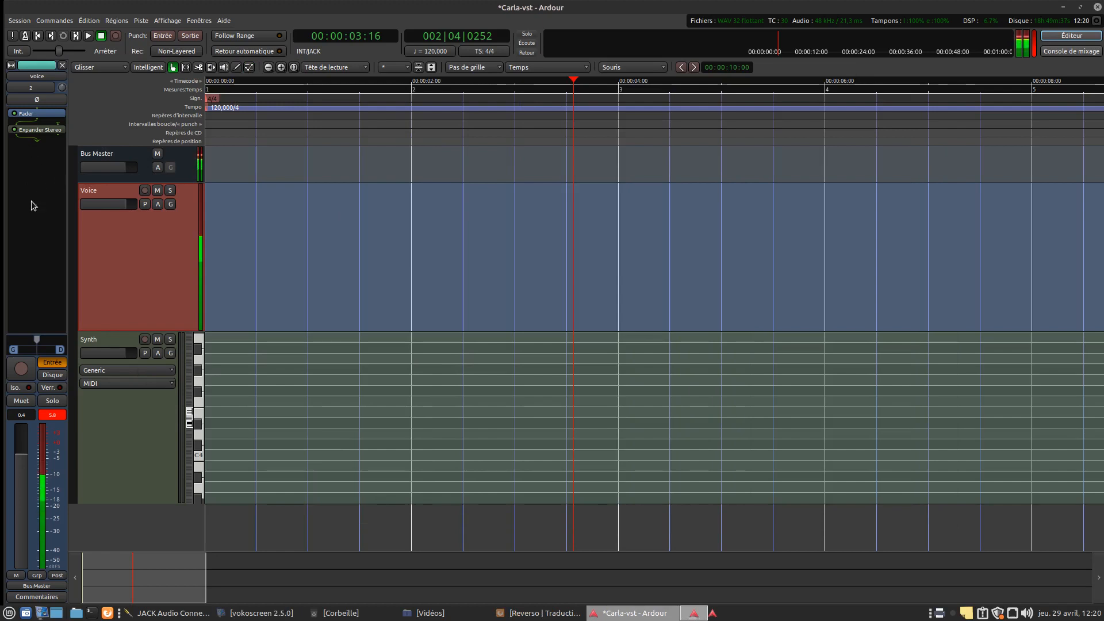
Step: Add the favourite plugin Carla-Patchbay (LV2) to the Voice track after Expander Stereo
right_click(26, 167)
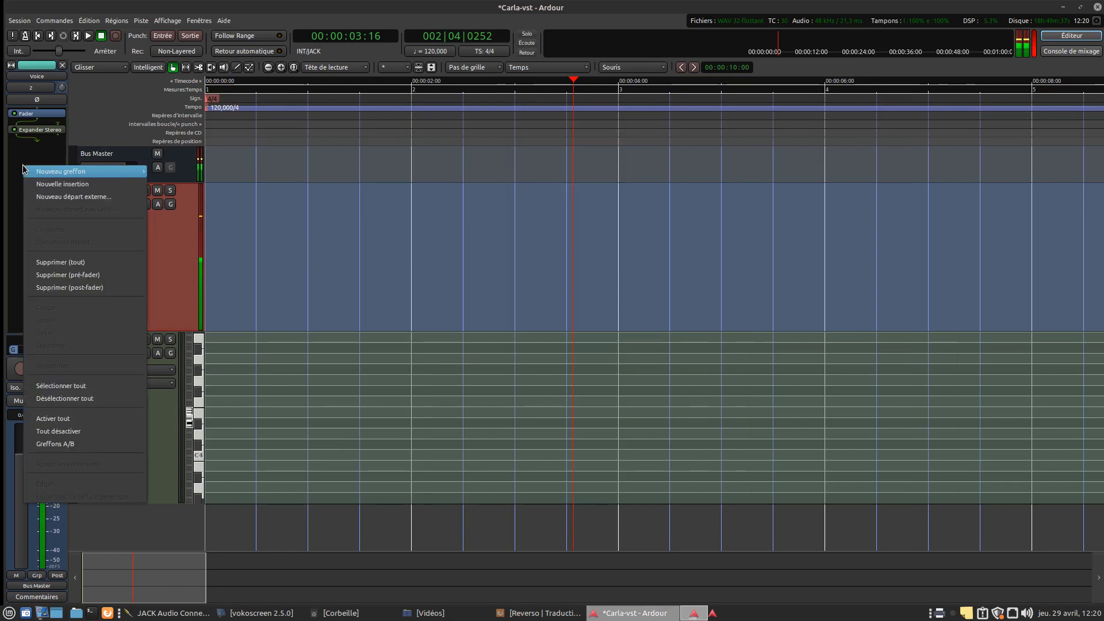
mouse_move(86, 171)
mouse_move(204, 171)
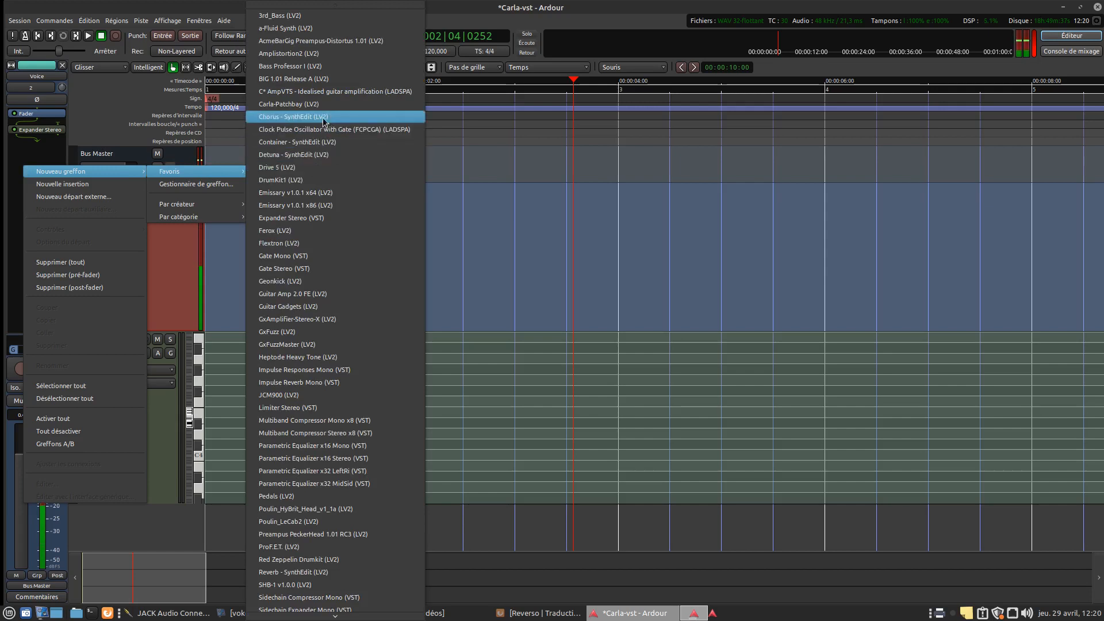
left_click(311, 103)
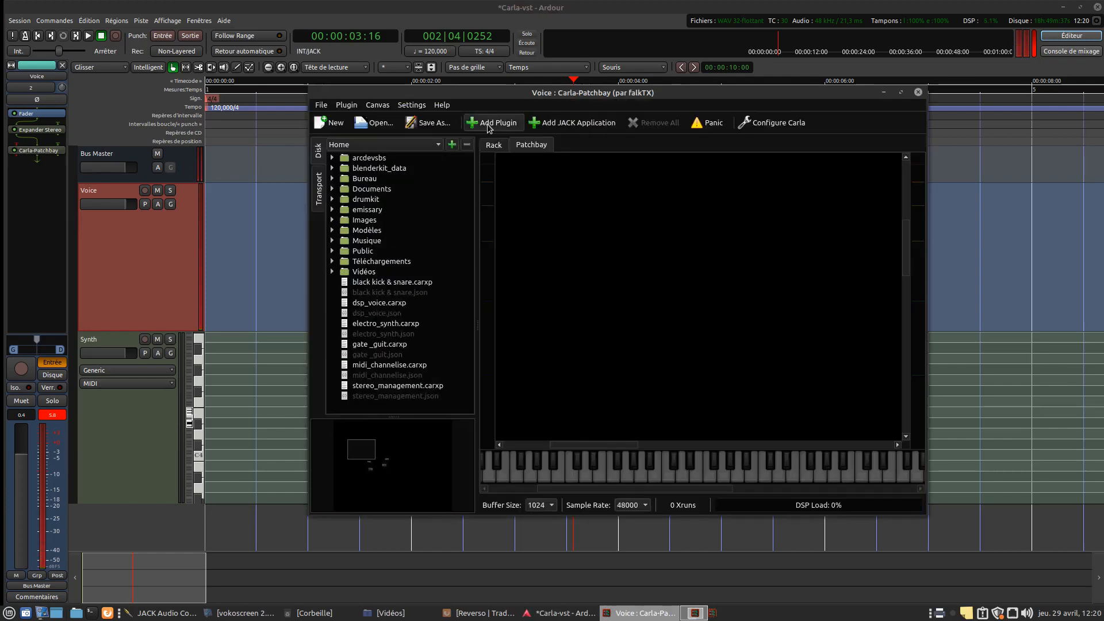
Step: In Carla's patchbay, connect Audio Input Left and Right to the matching Audio Output ports and spread the two blocks apart
left_click(519, 146)
left_click(354, 467)
scroll(629, 349, "down", 3)
scroll(382, 472, "up", 3)
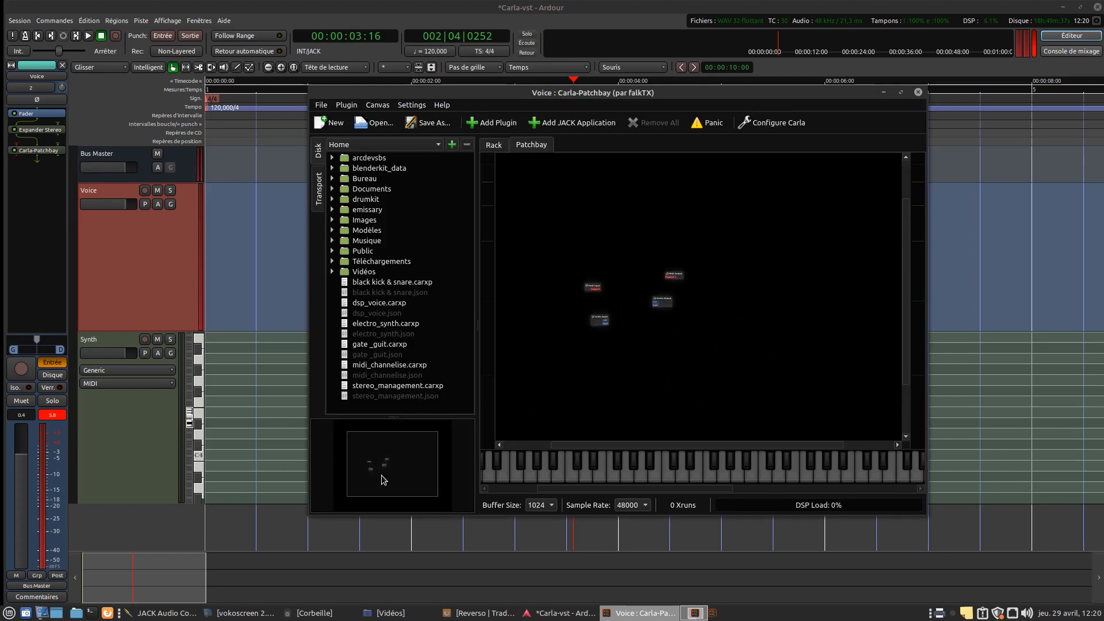
left_click_drag(504, 340, 560, 298)
scroll(378, 453, "up", 2)
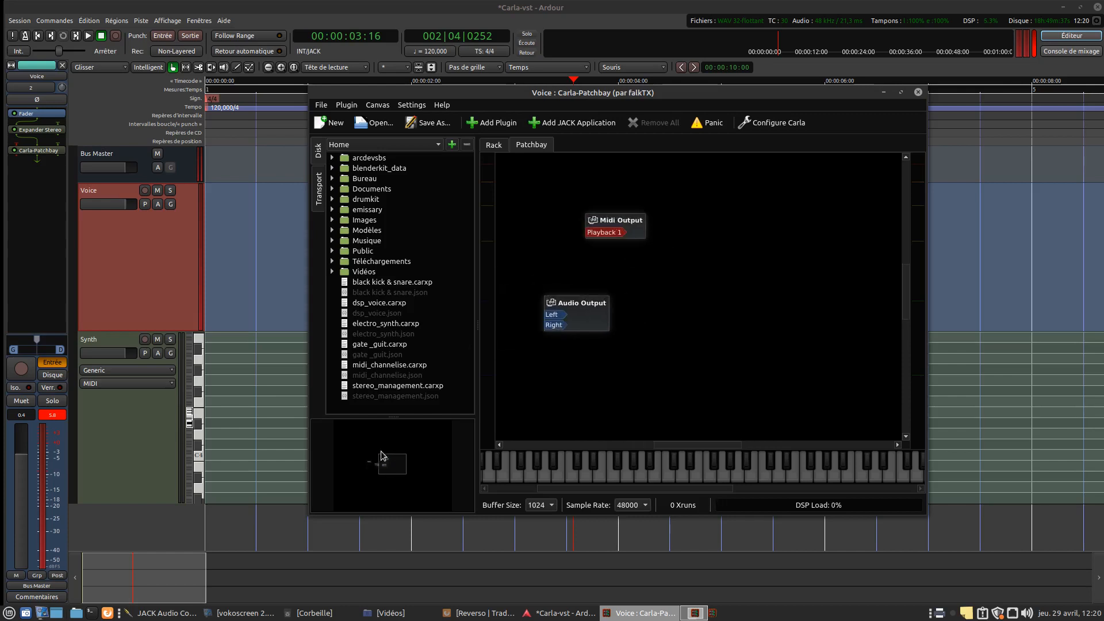
left_click_drag(731, 445, 691, 442)
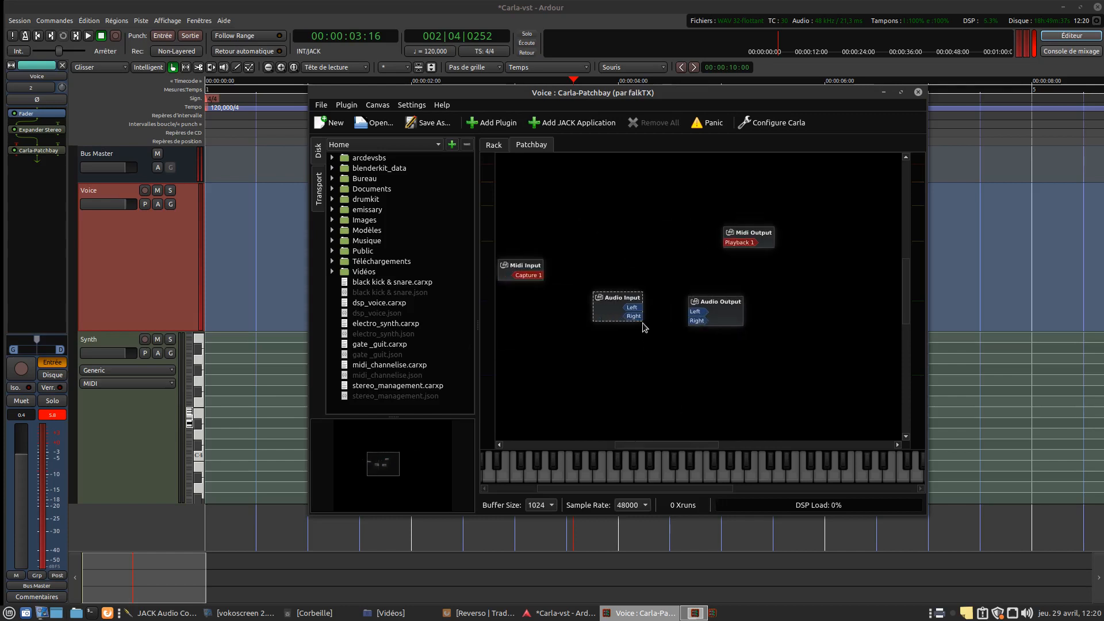
left_click_drag(701, 316, 696, 319)
left_click_drag(618, 301, 570, 309)
left_click_drag(714, 303, 743, 305)
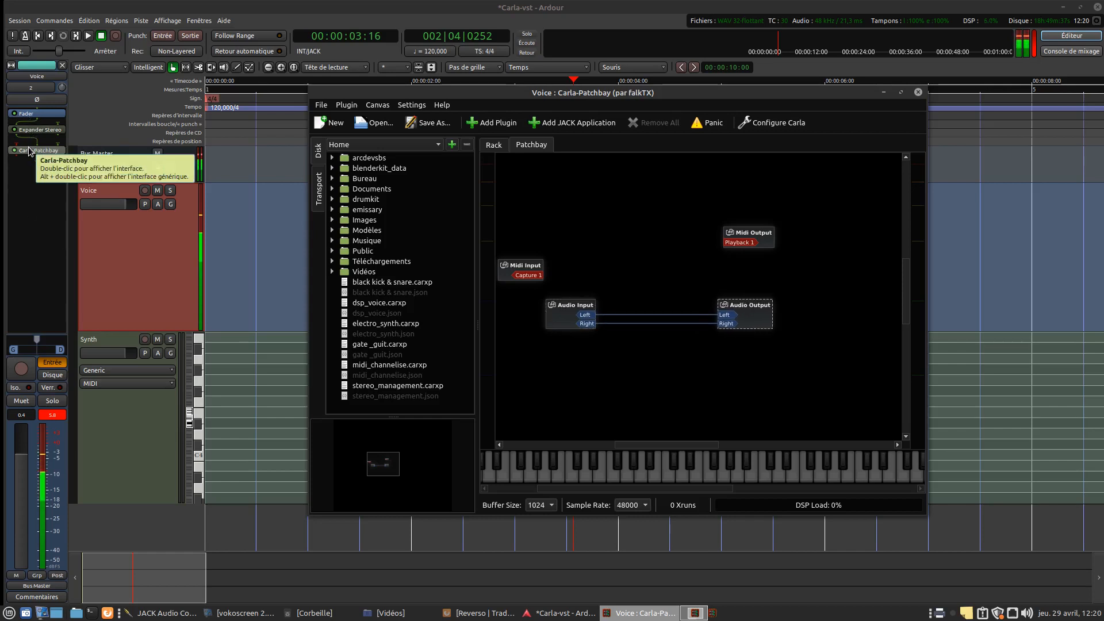
Step: Bring Carla-Patchbay back to the front and compare its Rack and Patchbay views, ending on Patchbay
left_click(24, 194)
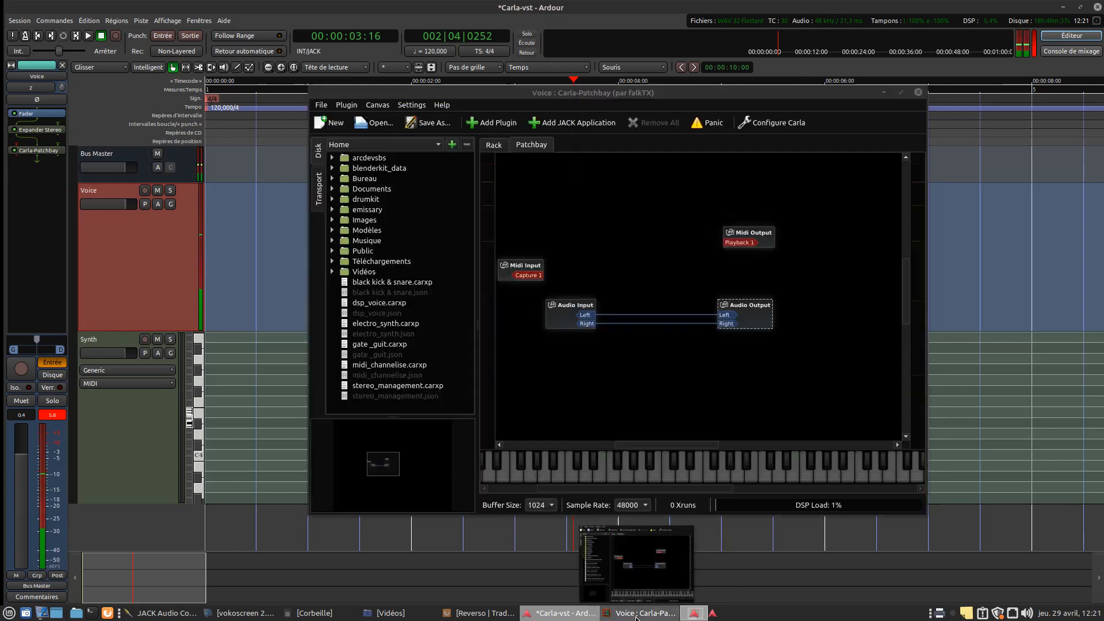
left_click(644, 613)
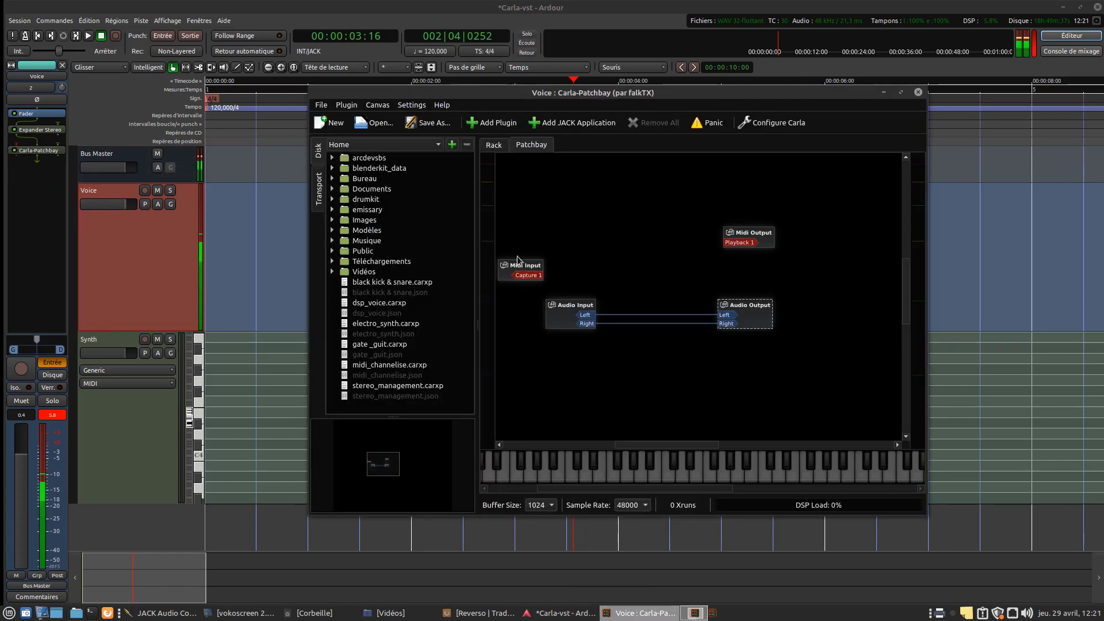
left_click(504, 148)
left_click(520, 147)
left_click(498, 146)
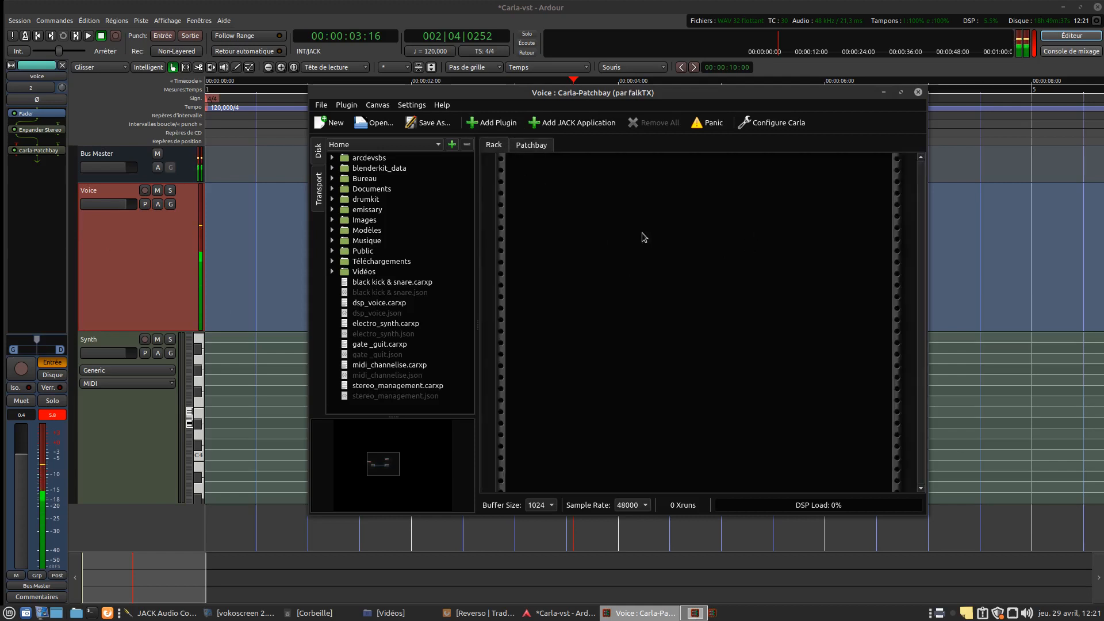
left_click(531, 147)
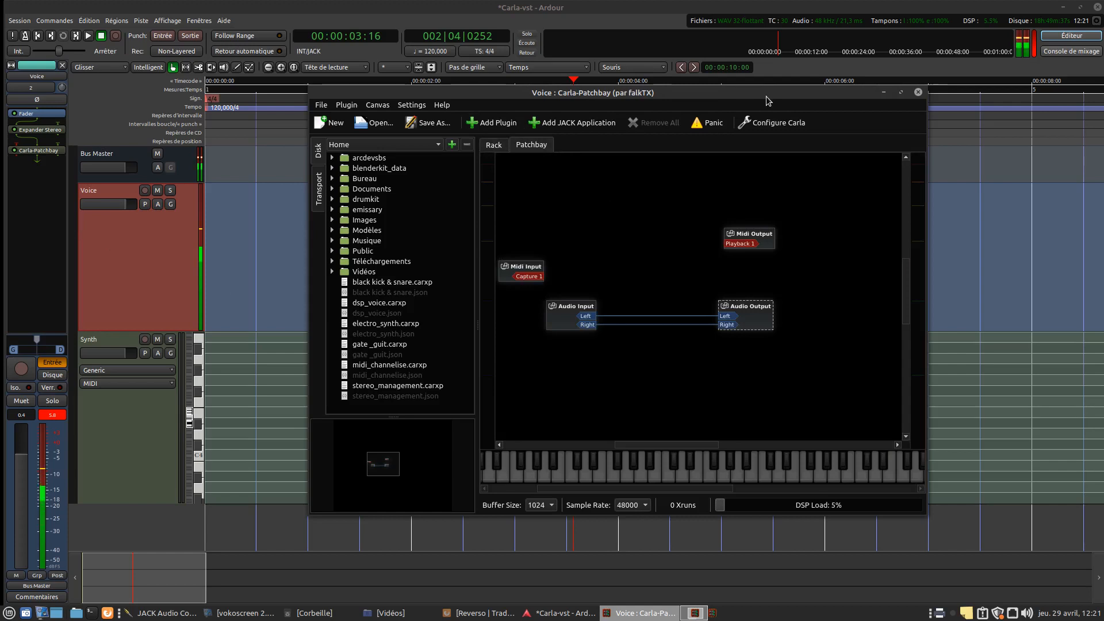
Step: Lower the Carla window slightly, align Audio Input and Audio Output horizontally, and place the MIDI blocks just above them
left_click_drag(767, 96, 766, 115)
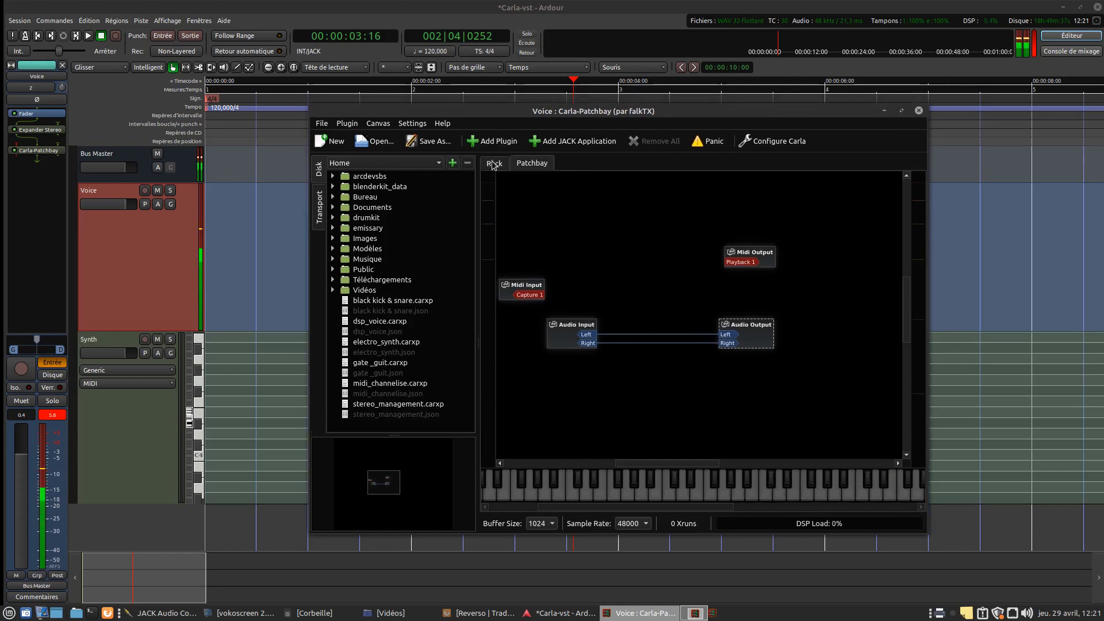
left_click_drag(747, 325, 790, 311)
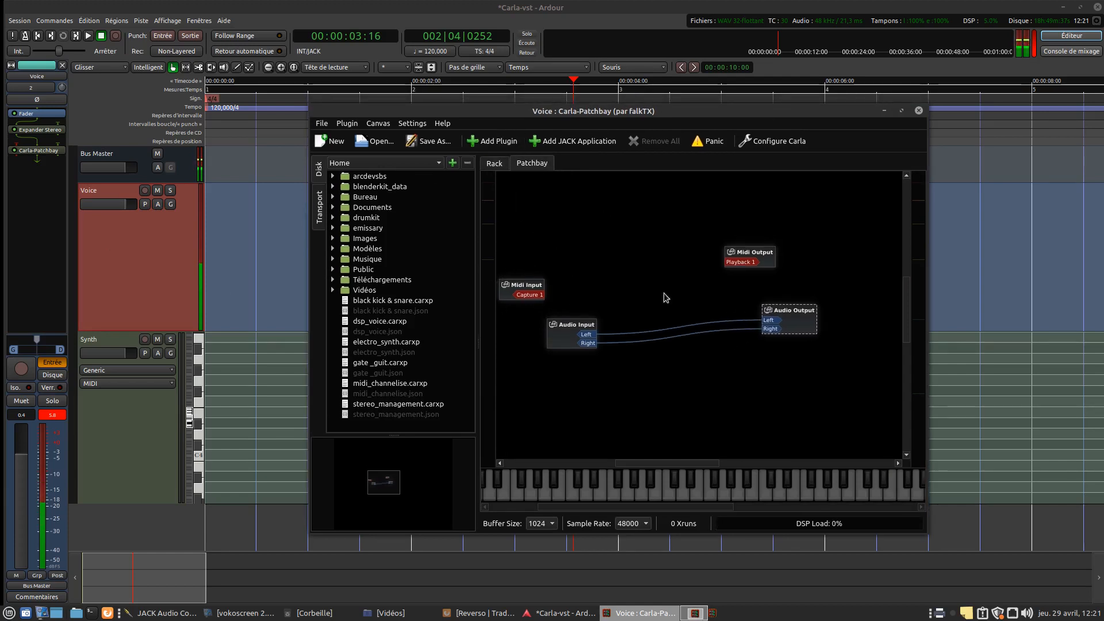
left_click_drag(564, 323, 584, 315)
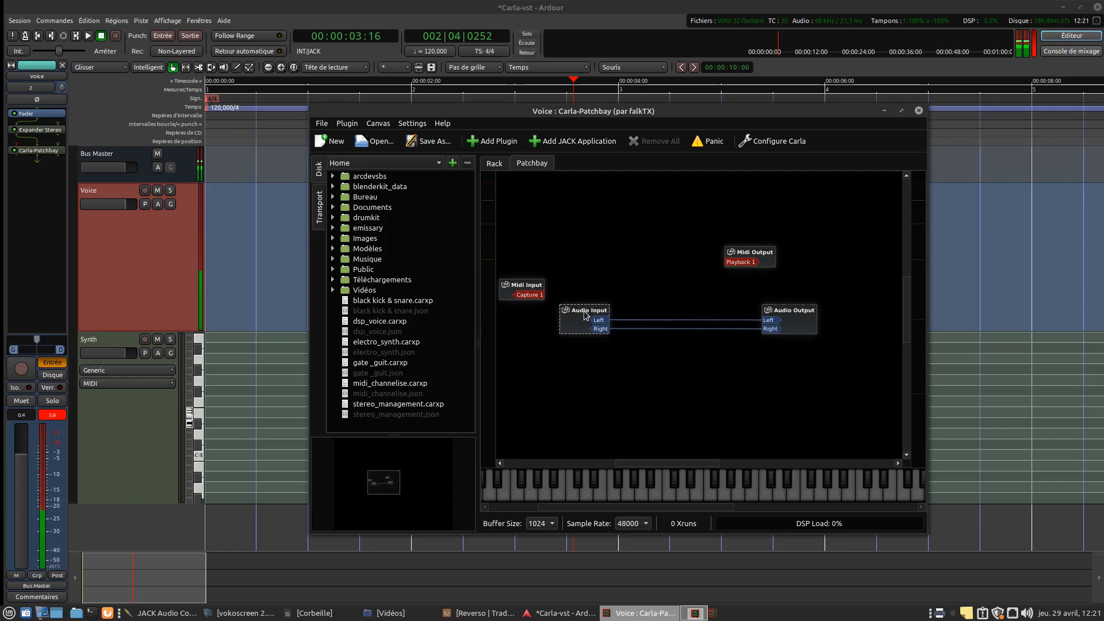
left_click_drag(800, 317, 799, 311)
left_click_drag(754, 252, 834, 269)
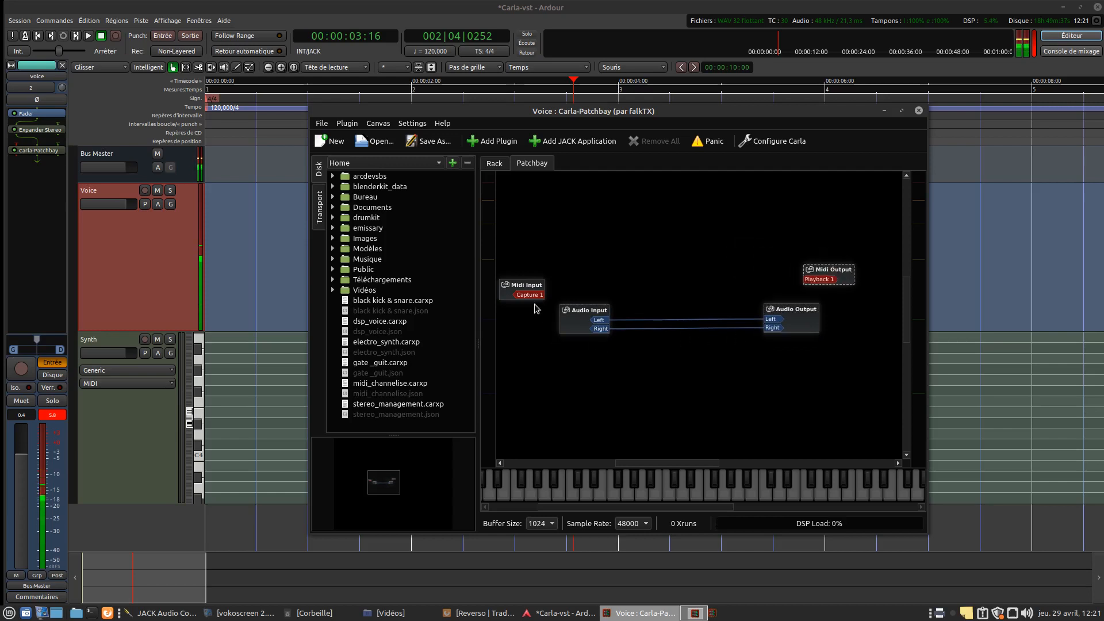
left_click_drag(521, 285, 571, 266)
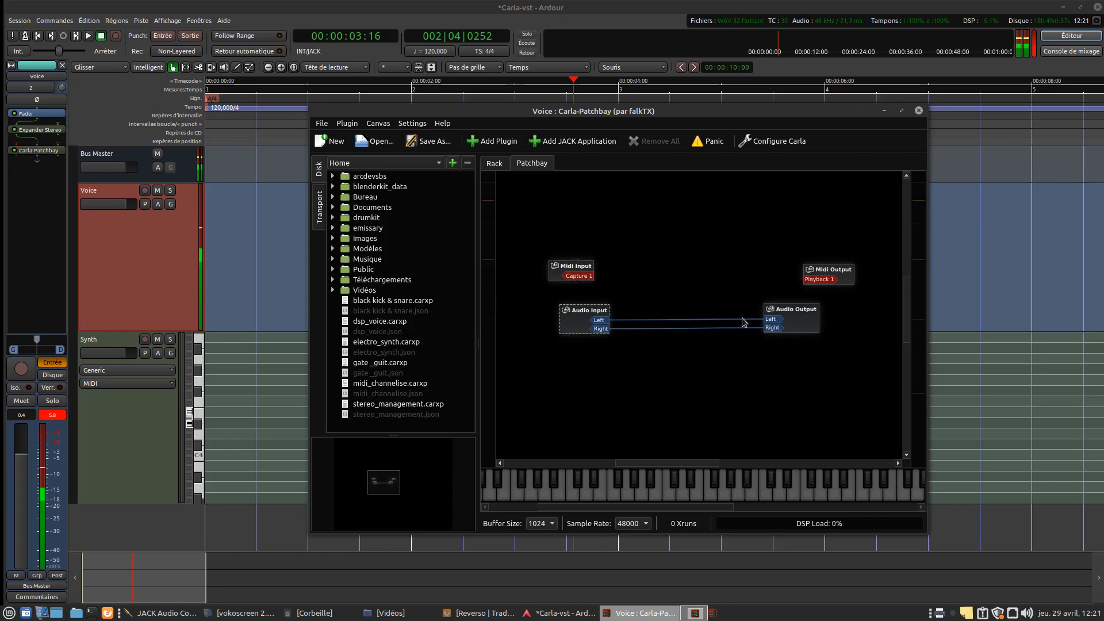
Step: Add the Graillon 2 plugin to Carla-Patchbay
left_click(493, 141)
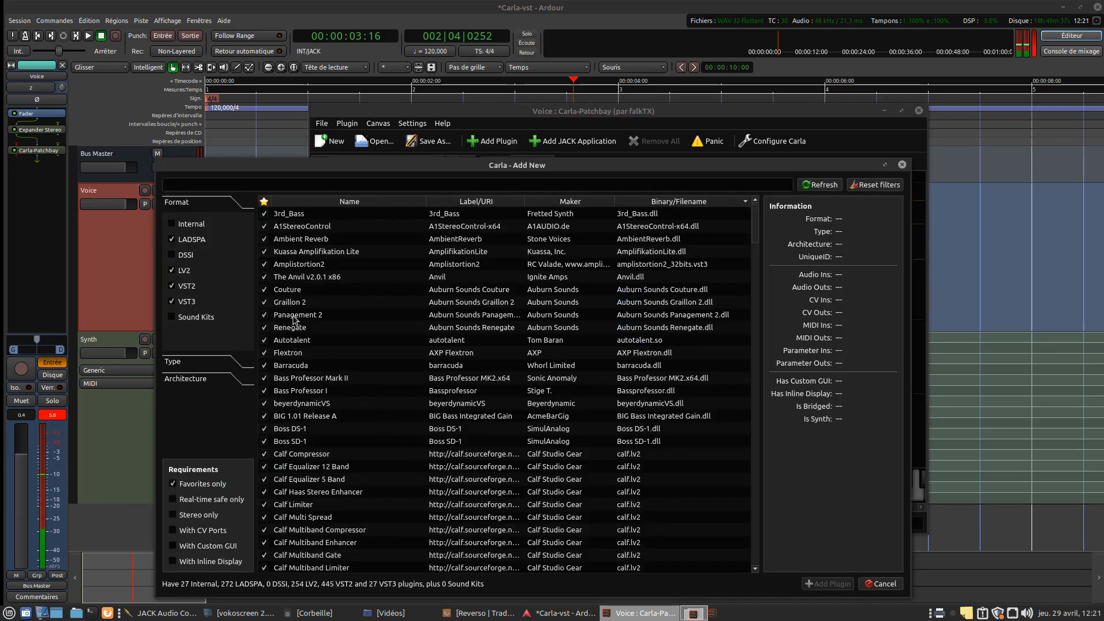
left_click(300, 302)
left_click(827, 583)
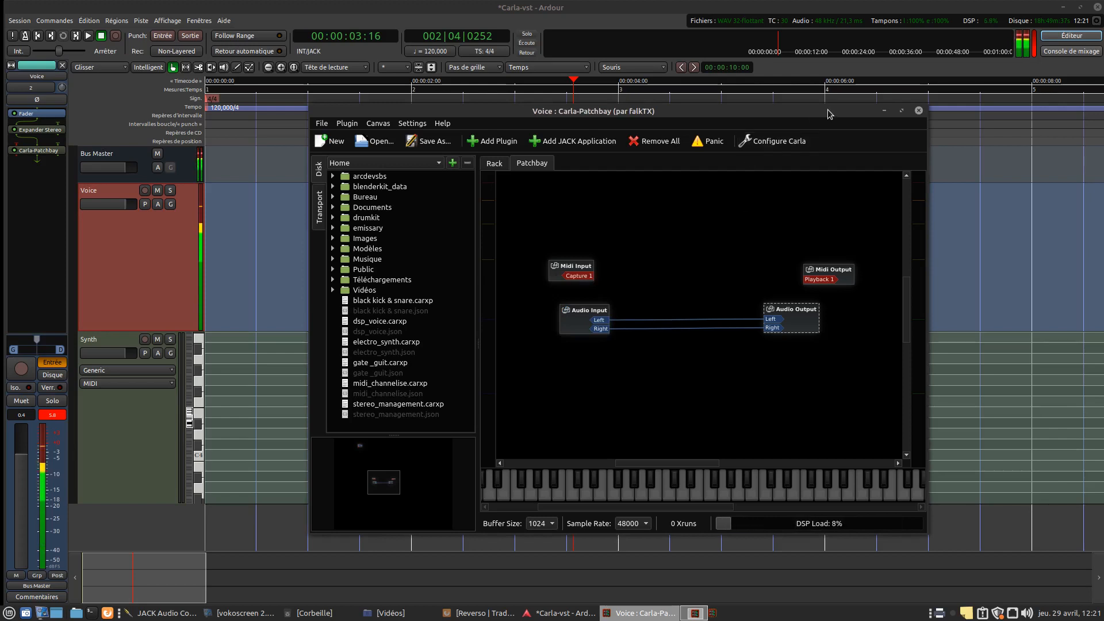
Step: Place the Graillon 2 block between Audio Input and Audio Output, moving those two blocks apart to make room
left_click_drag(827, 109, 807, 110)
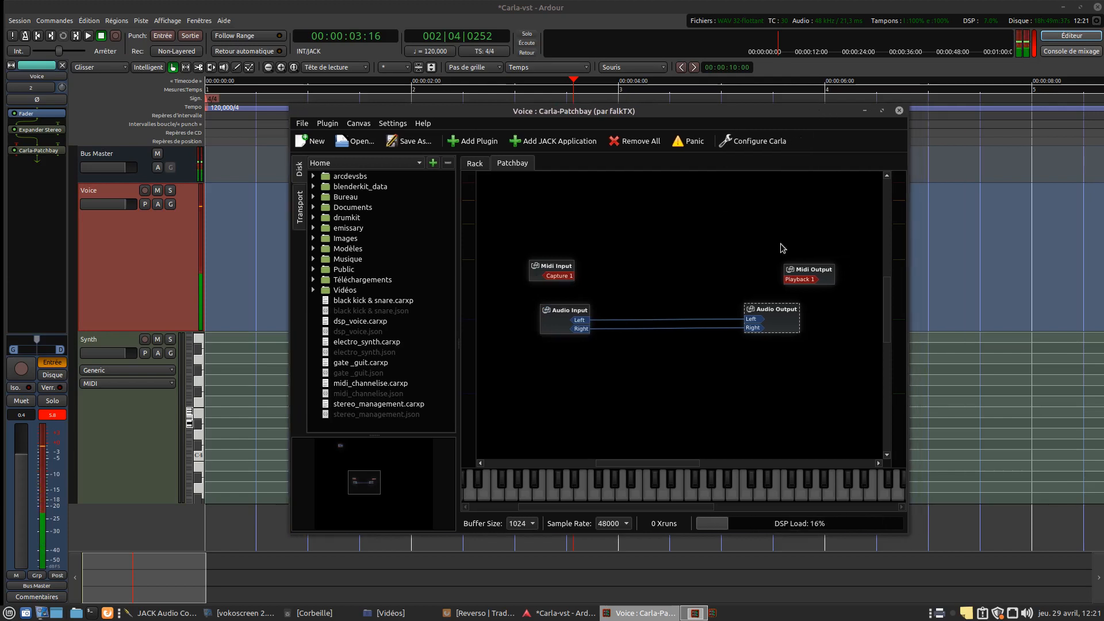
scroll(363, 493, "down", 8)
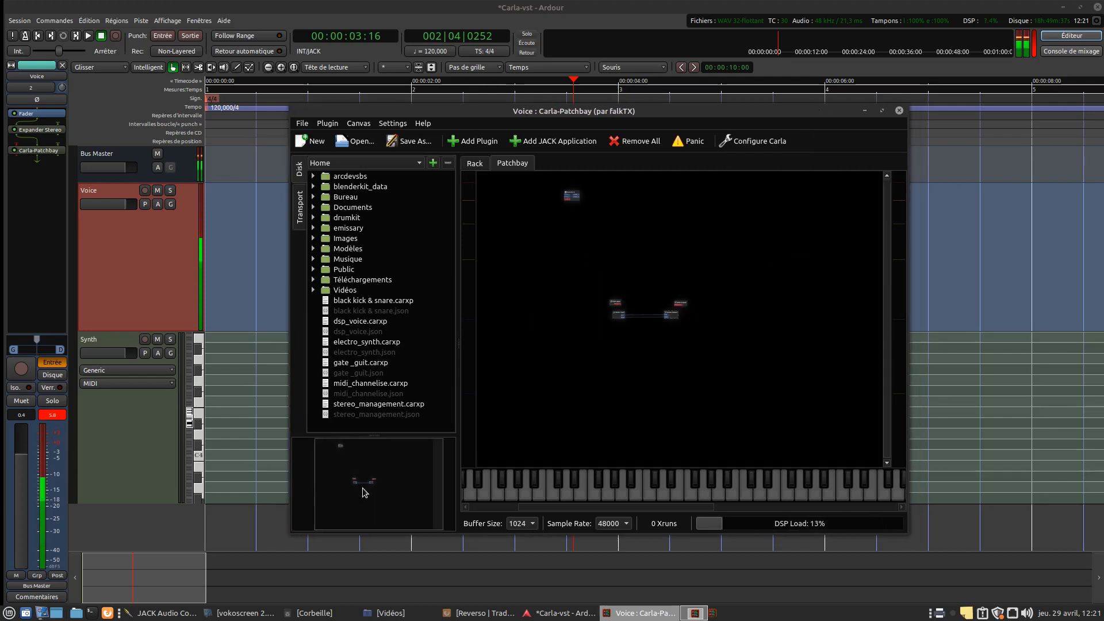
left_click_drag(571, 196, 572, 196)
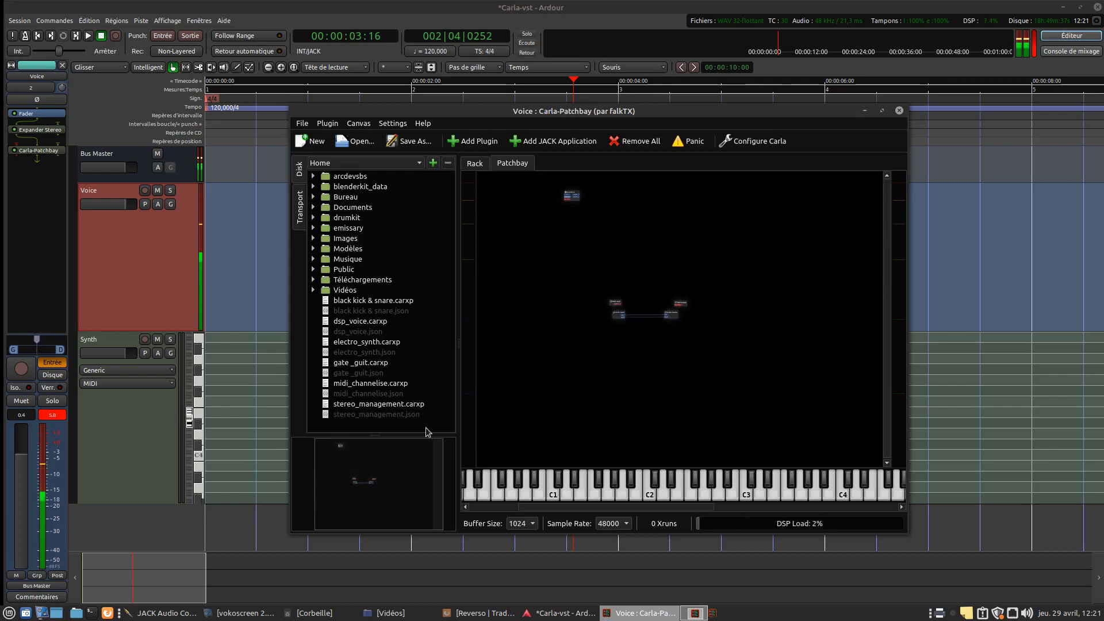
left_click_drag(573, 190, 631, 250)
left_click_drag(569, 196, 642, 300)
scroll(373, 485, "up", 8)
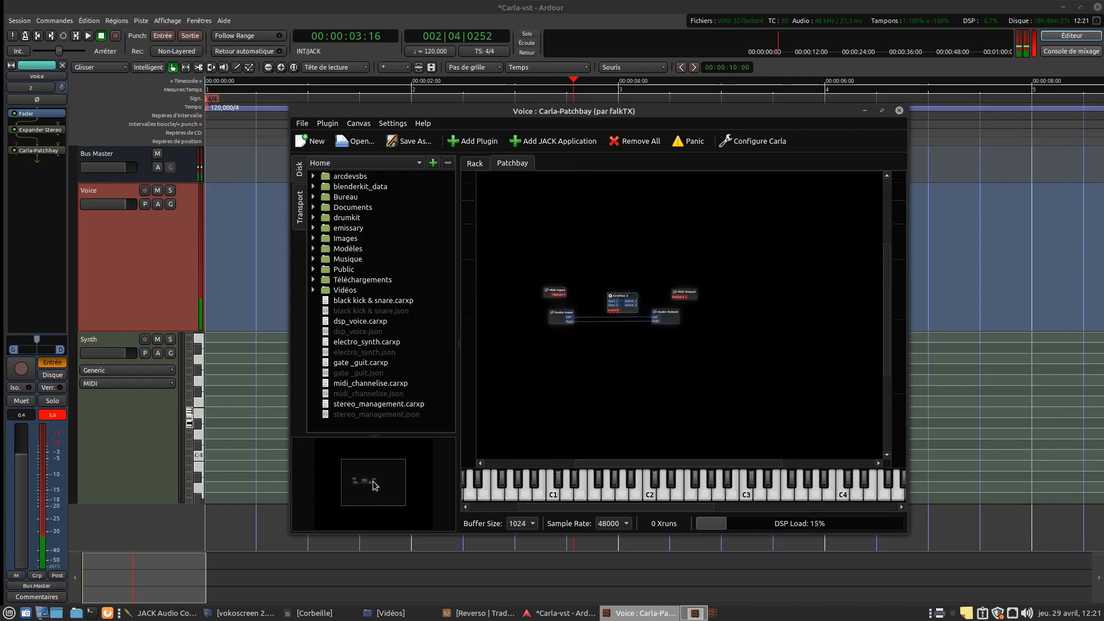
left_click_drag(692, 466, 672, 476)
left_click_drag(544, 314, 527, 314)
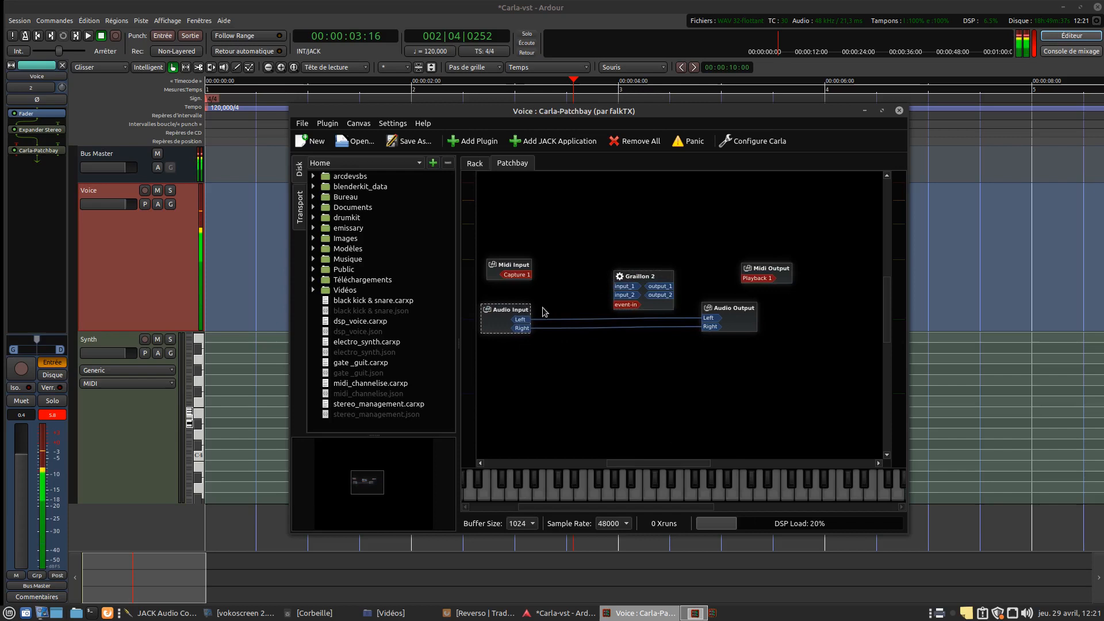
left_click_drag(743, 314, 792, 322)
Step: Wire Audio Input Left and Right to Graillon 2's input_1 and input_2, and its output_1 and output_2 to Audio Output
left_click_drag(520, 320, 624, 286)
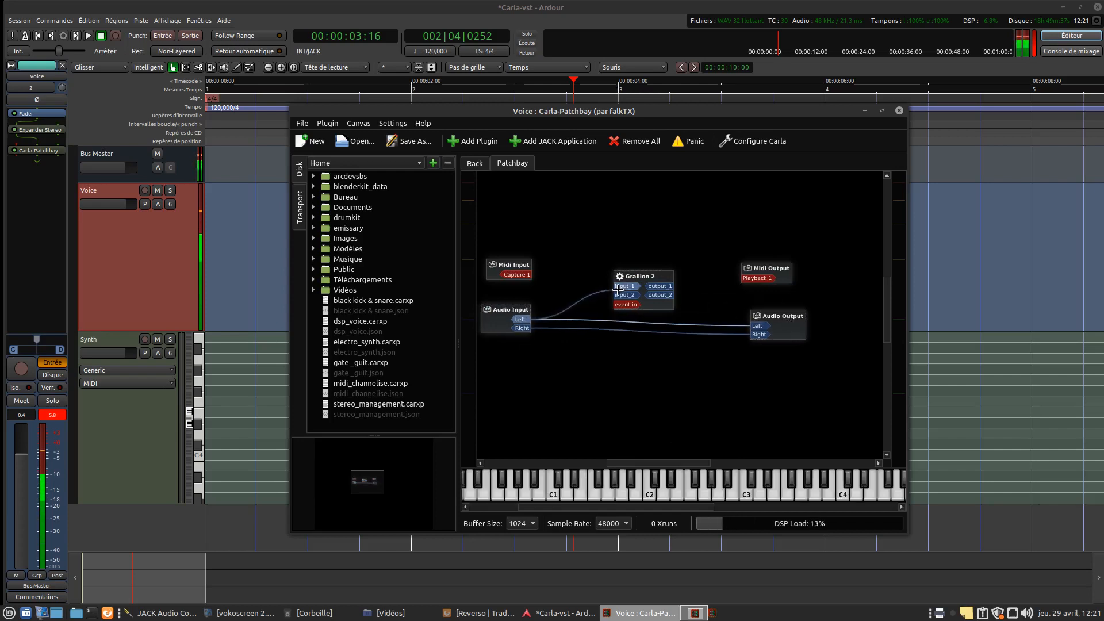
left_click_drag(521, 329, 756, 325)
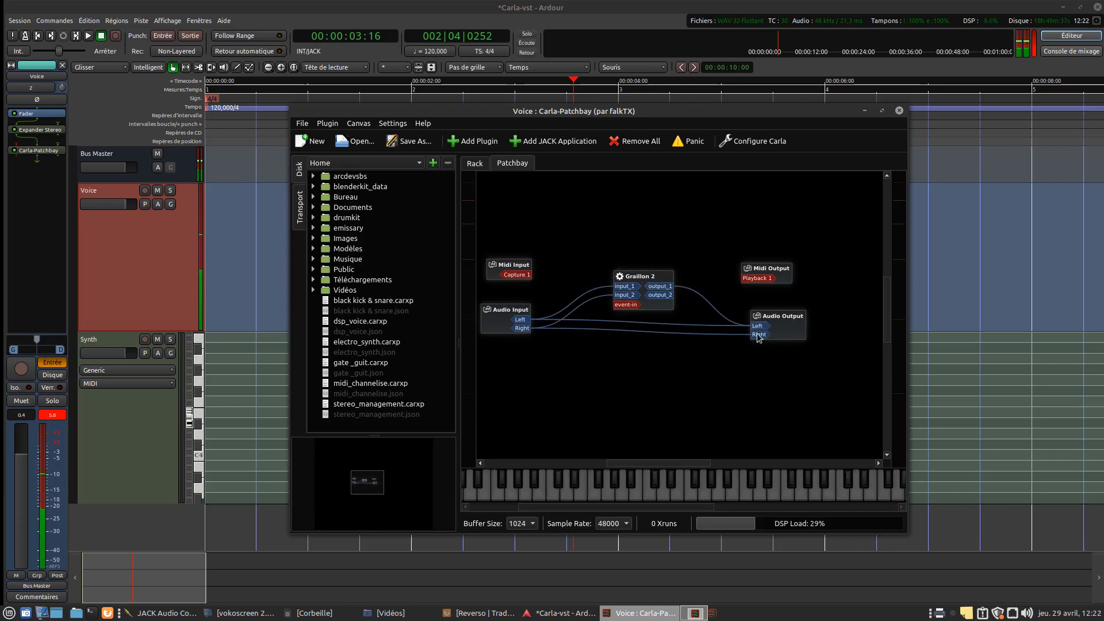
left_click_drag(661, 295, 768, 341)
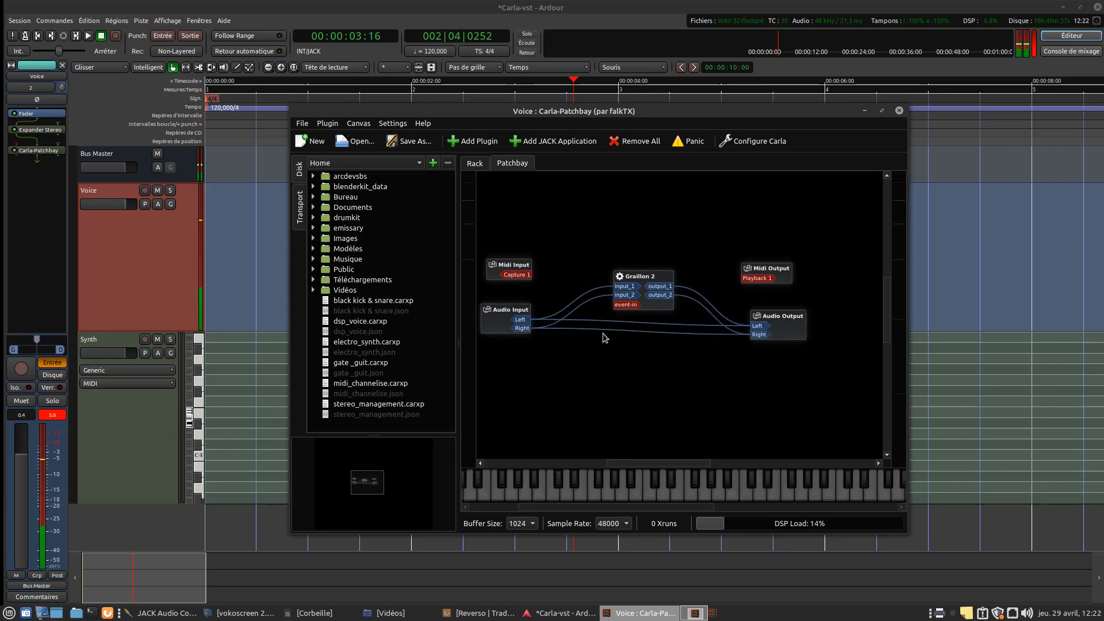
Step: Disconnect the direct Left and Right links from Audio Input to Audio Output
right_click(524, 321)
mouse_move(575, 323)
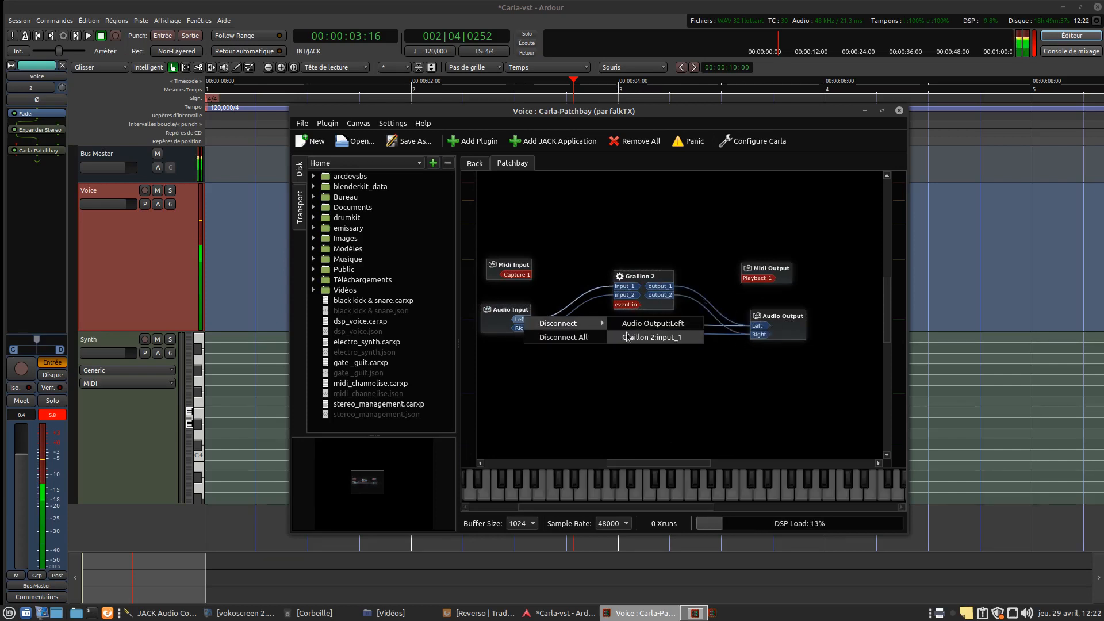
left_click(653, 323)
right_click(520, 328)
mouse_move(569, 333)
left_click(636, 334)
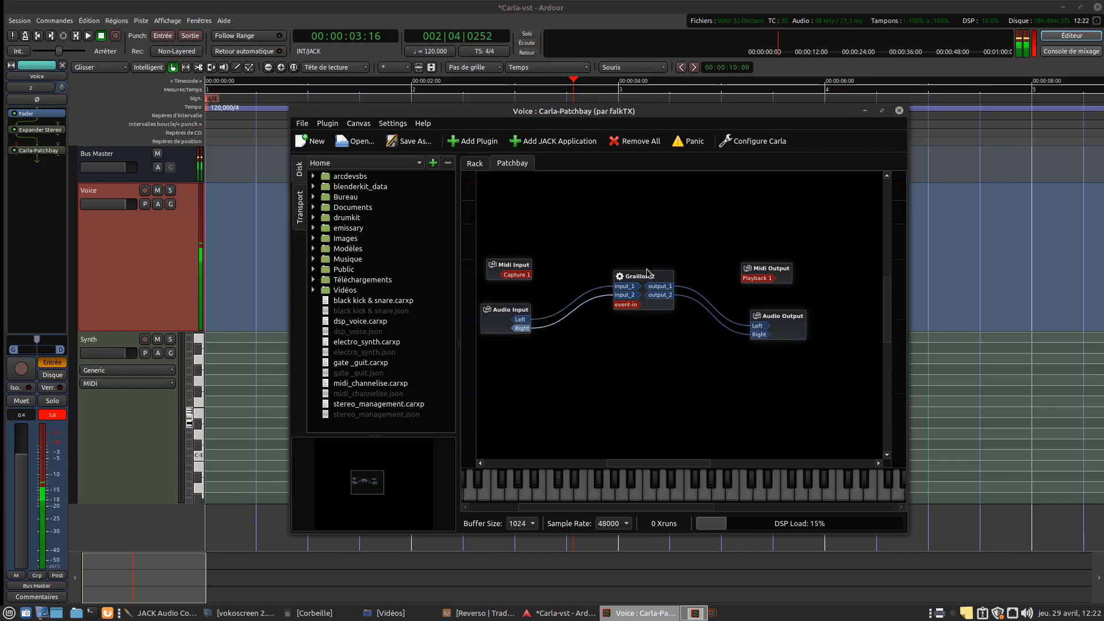
Step: Open Graillon 2's own interface, move the Carla window away from it, and minimise Carla
double_click(618, 278)
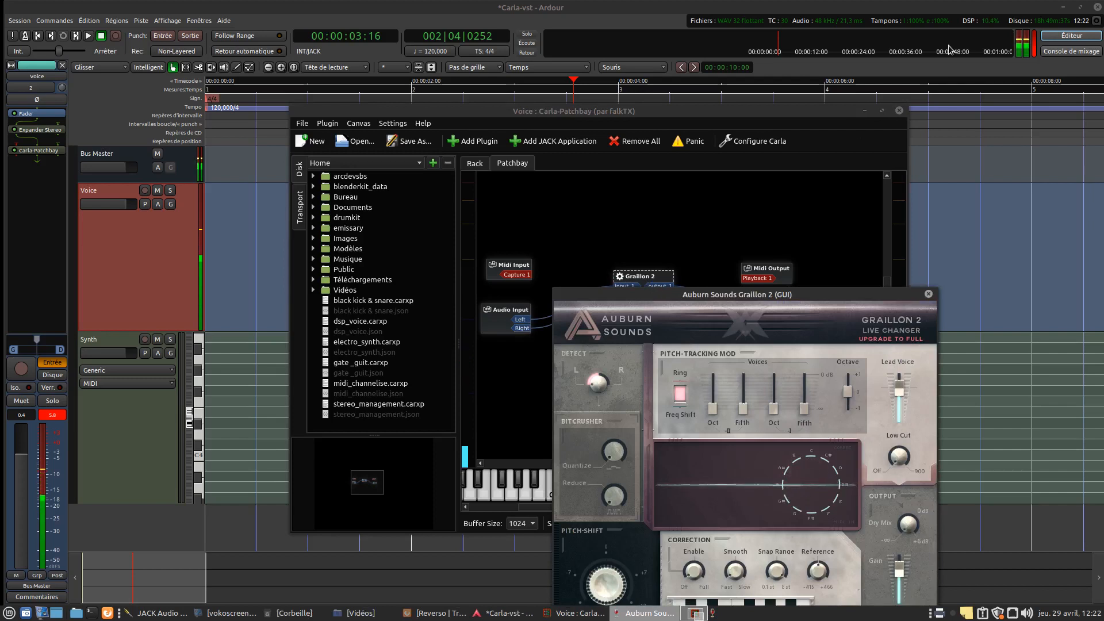
left_click_drag(784, 116, 587, 56)
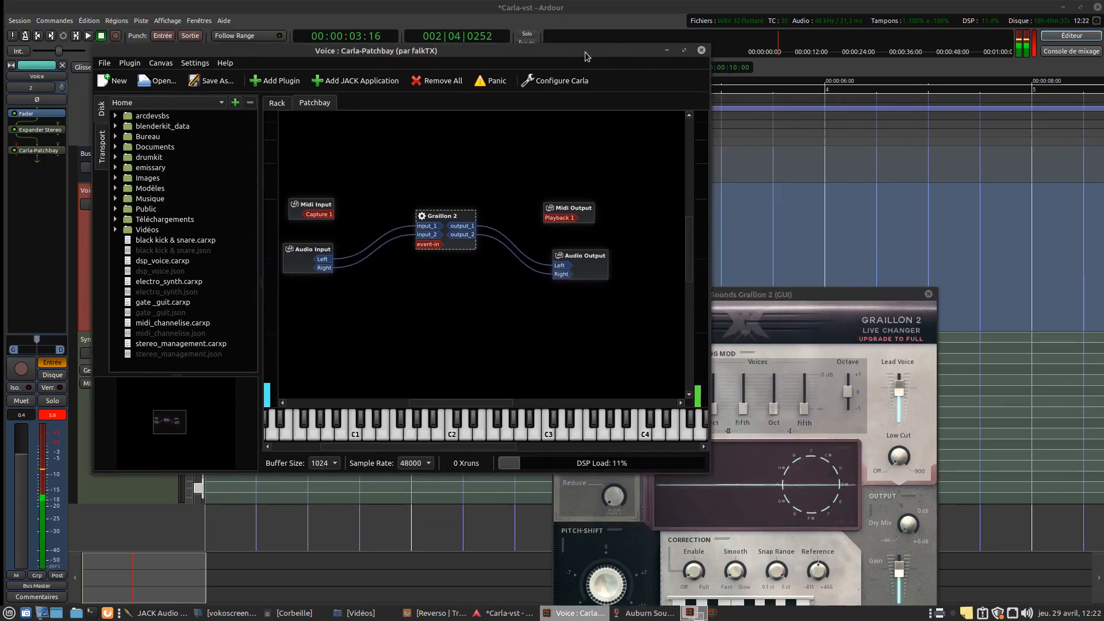
mouse_move(394, 474)
left_mouse_down()
mouse_move(402, 365)
mouse_move(393, 477)
left_mouse_up()
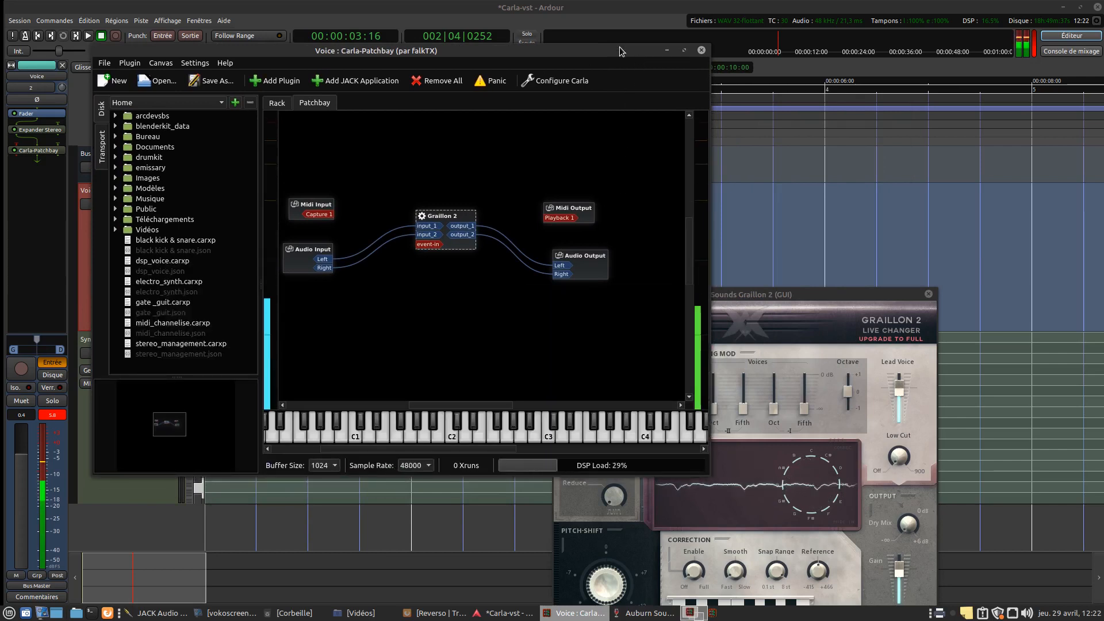
left_click_drag(615, 51, 604, 81)
left_click(655, 82)
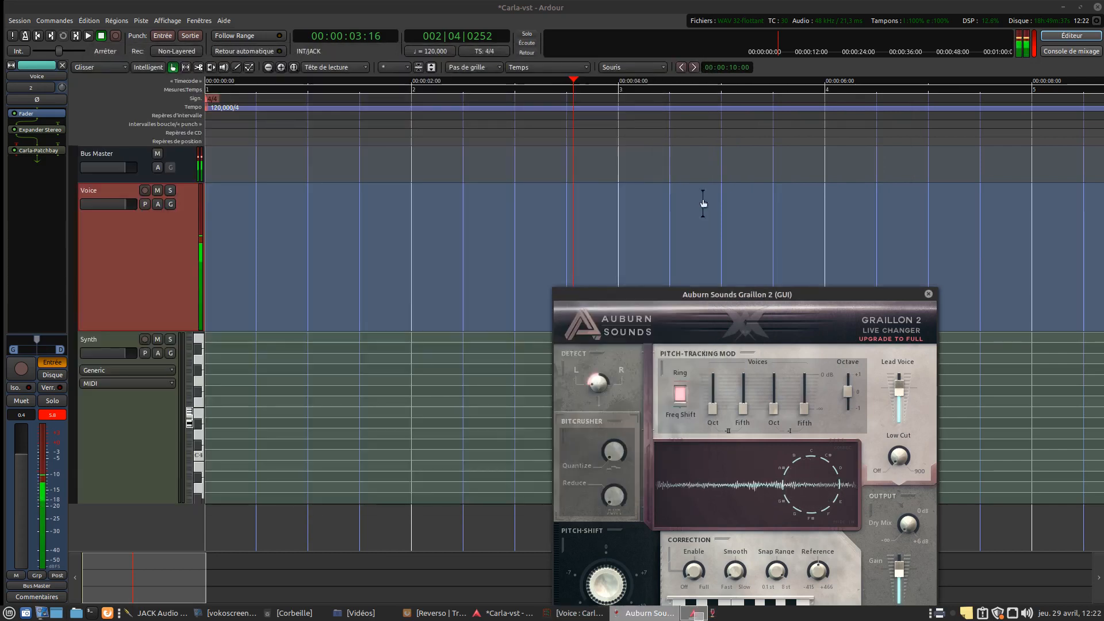
Step: Try Graillon 2's Pitch-Shift at about -5 st and above zero, and return it to about 0 st
left_click_drag(722, 290, 546, 116)
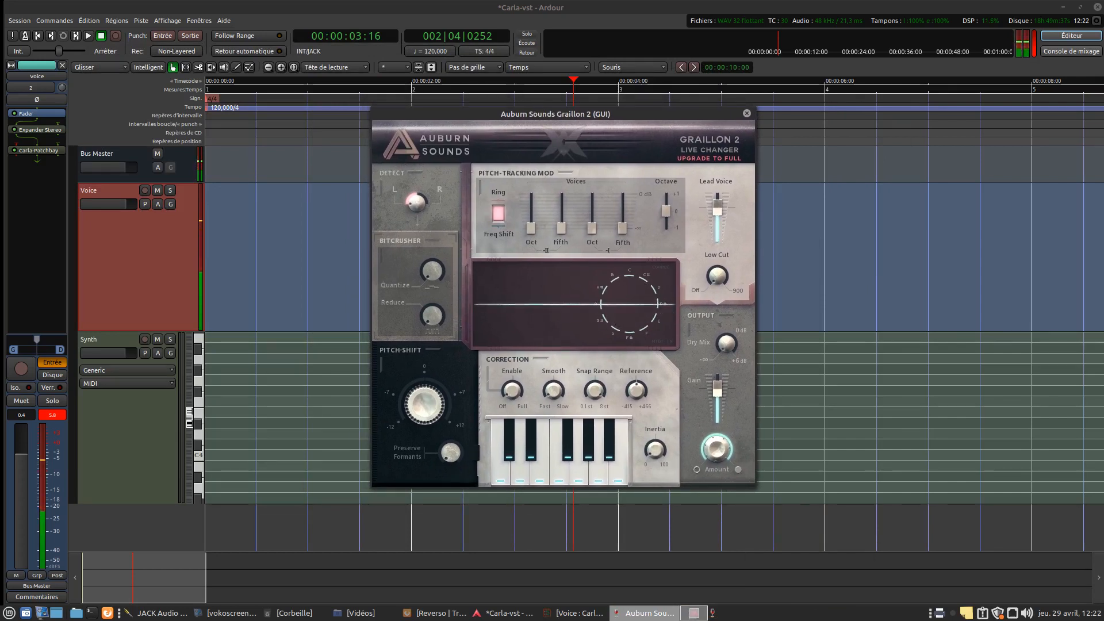
left_click_drag(424, 404, 424, 428)
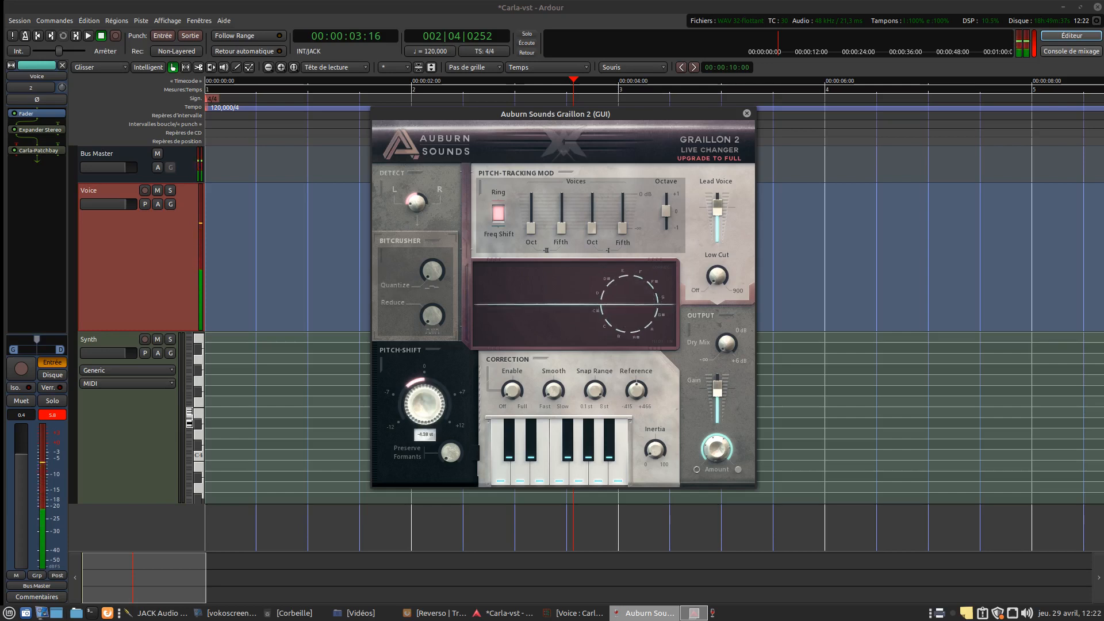
left_click_drag(424, 429, 425, 372)
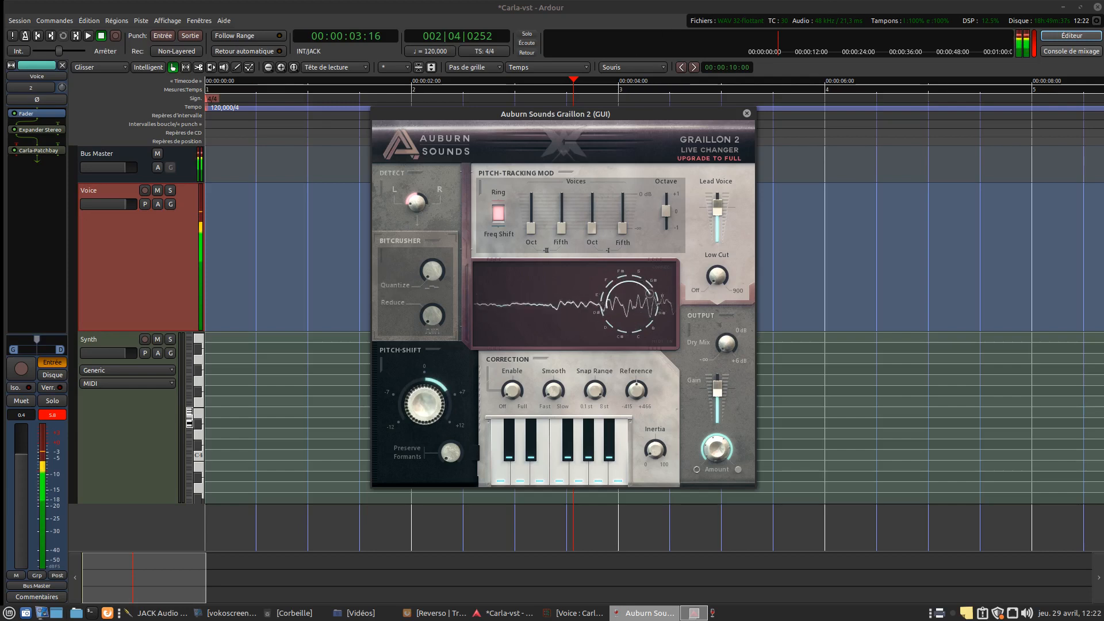
left_click_drag(424, 402, 424, 433)
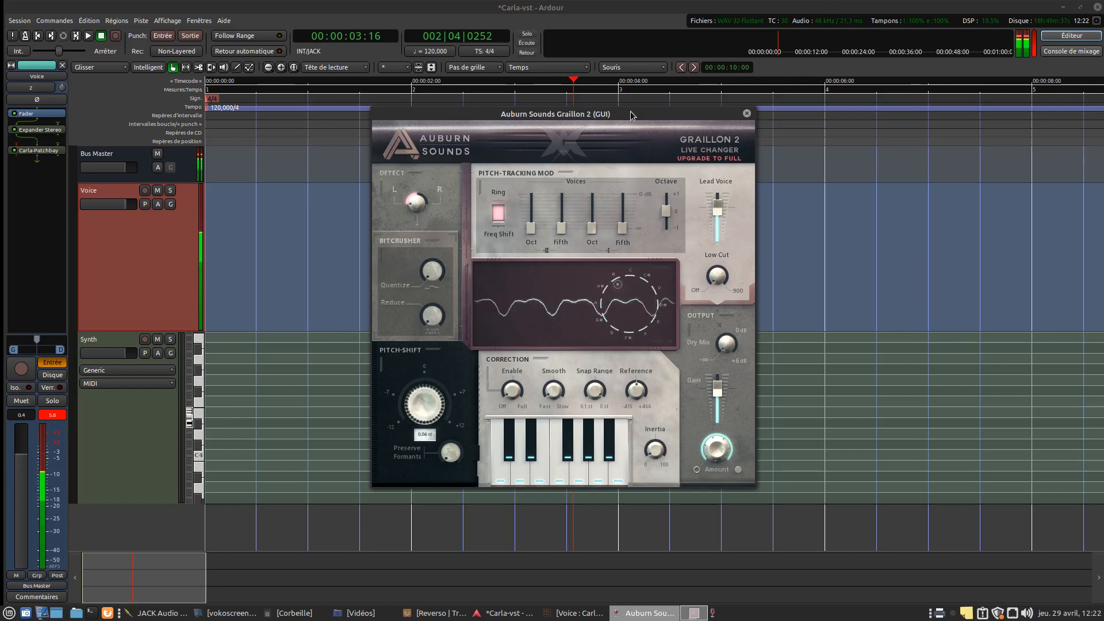
Step: Reopen Carla-Patchbay from the Voice track's processor chain and bypass Graillon 2 in its rack view
left_click_drag(581, 113, 654, 169)
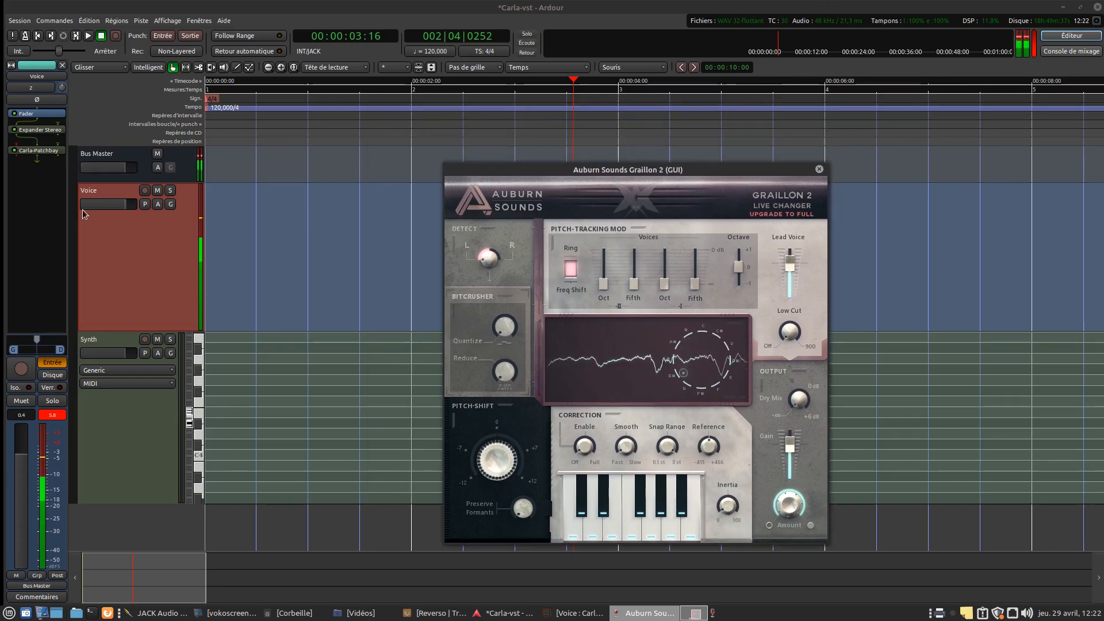
double_click(35, 152)
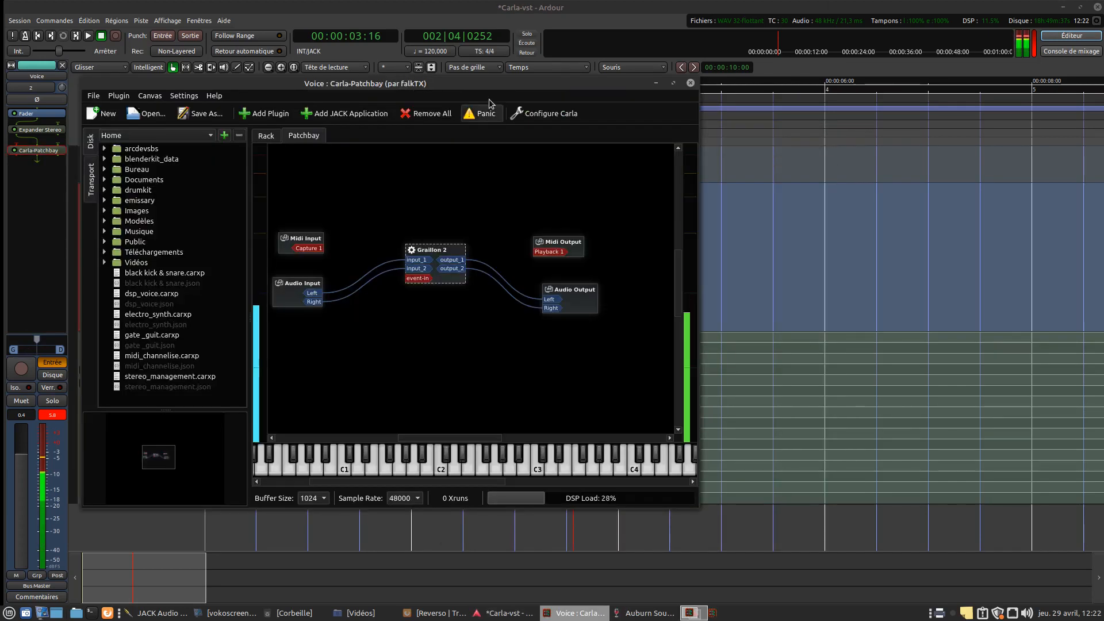
left_click_drag(566, 85, 795, 132)
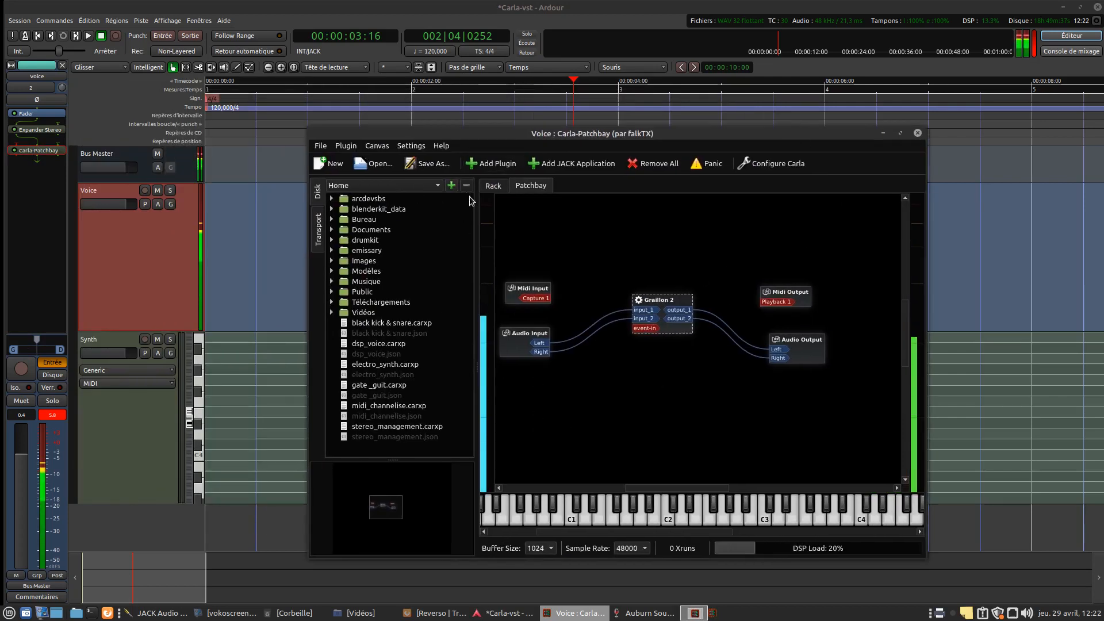
left_click(493, 186)
right_click(553, 201)
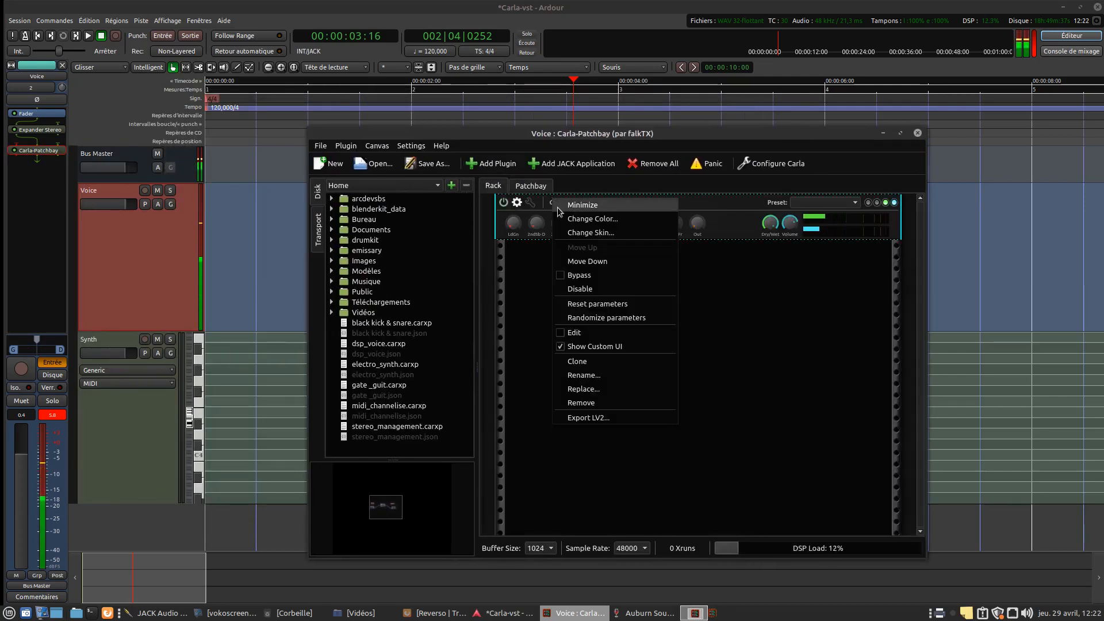
left_click(575, 276)
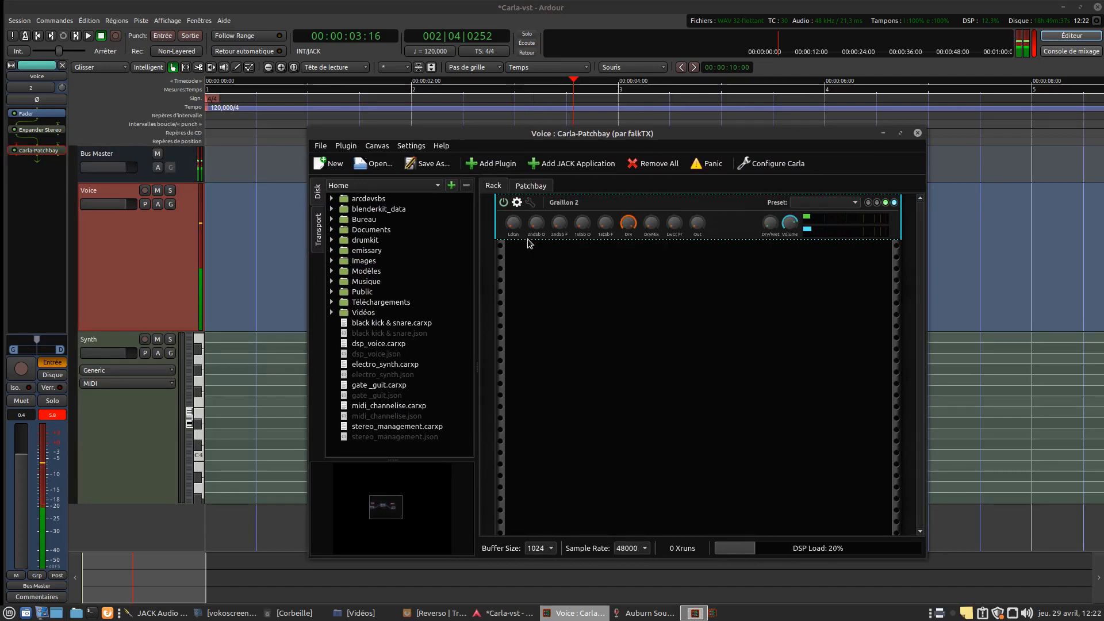
Step: Turn off Graillon 2's bypass, minimise Carla, and reduce the height of the Voice track
right_click(561, 201)
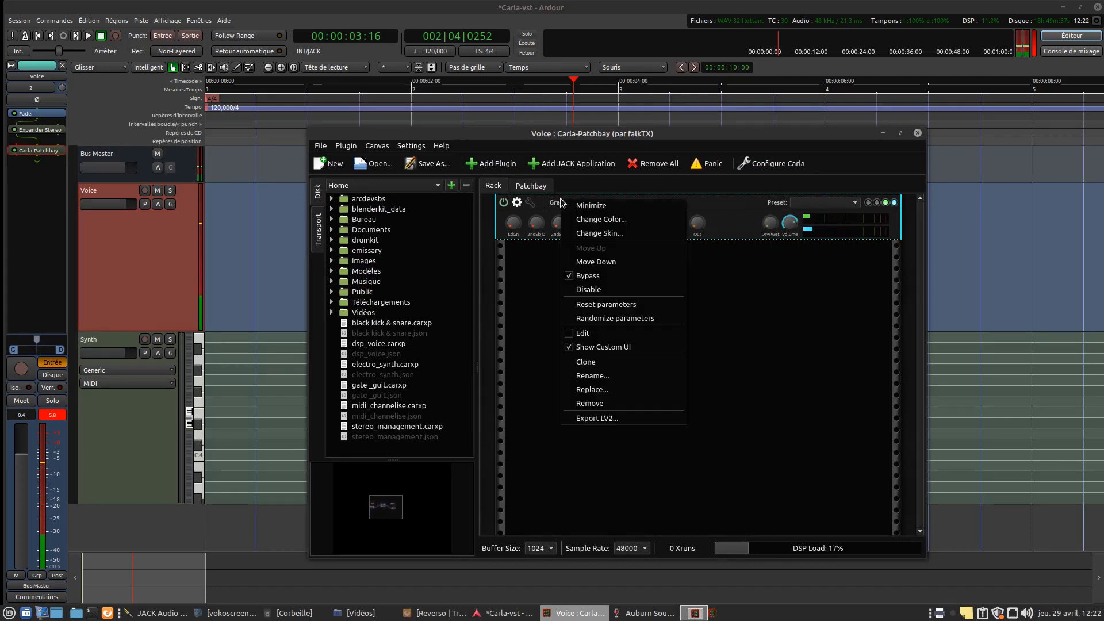
left_click(566, 276)
left_click(882, 133)
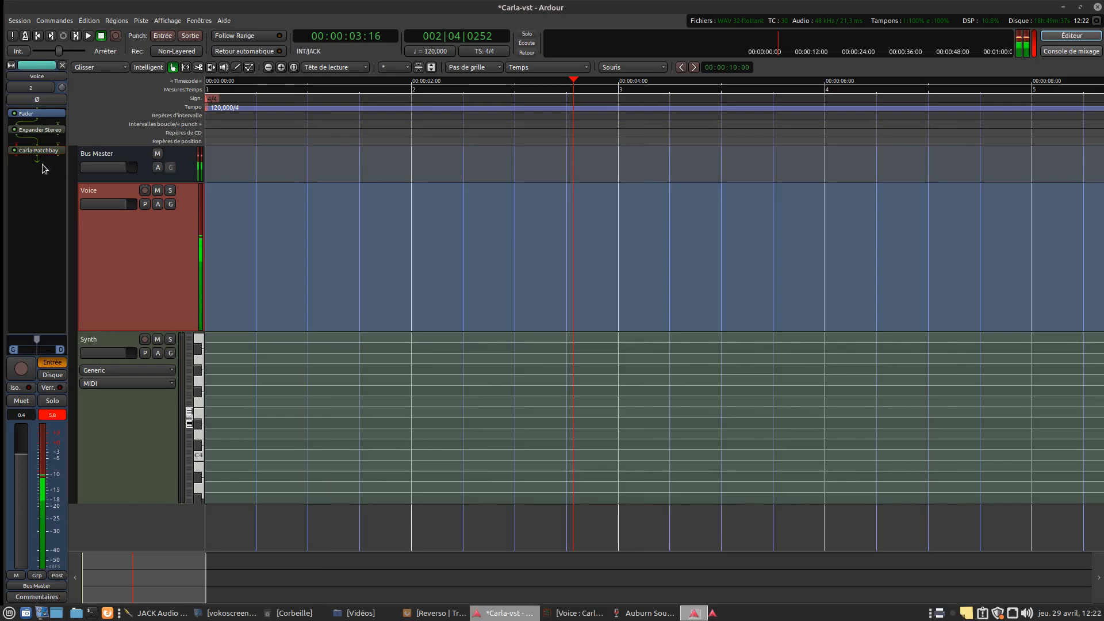
left_click_drag(160, 329, 159, 268)
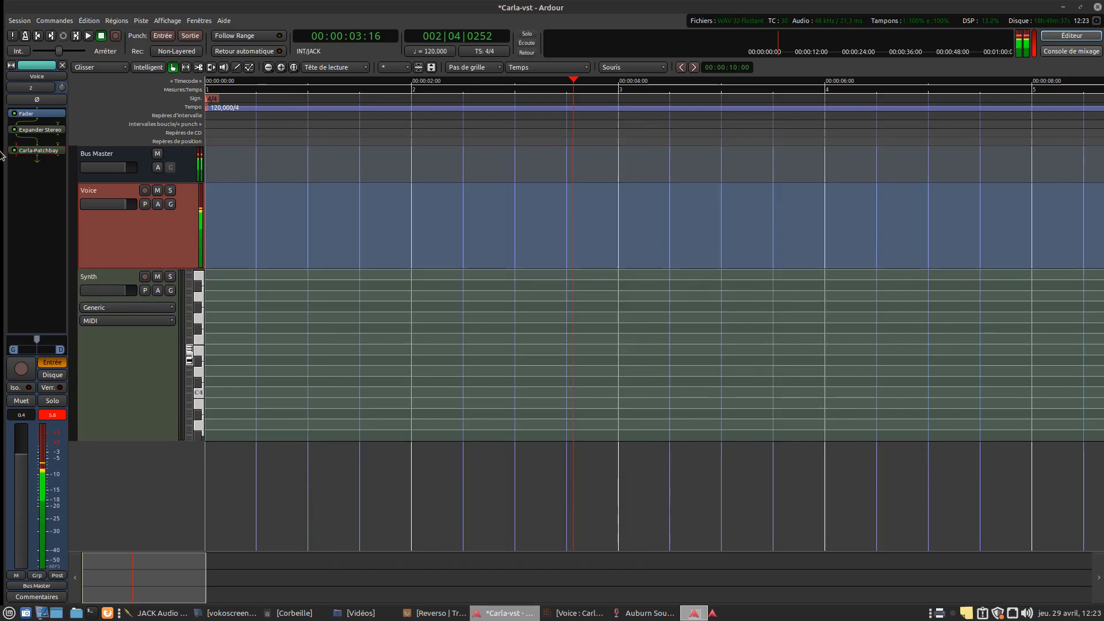
Step: Reopen Carla to bring up Graillon 2's interface, keep that interface always on top, and minimise Carla
double_click(27, 152)
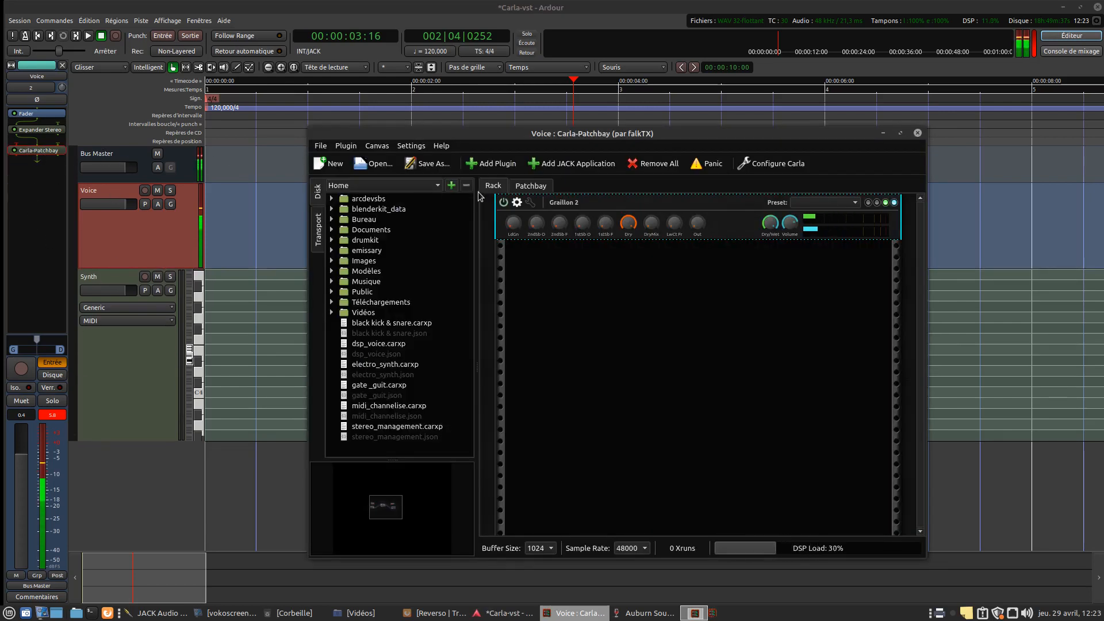
left_click(517, 203)
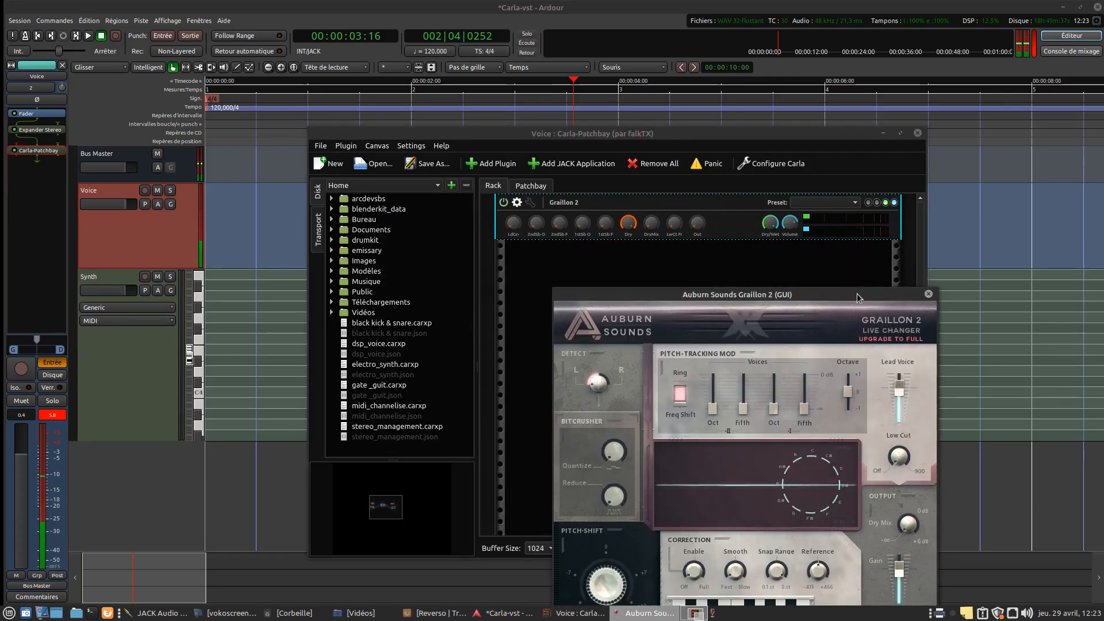
right_click(857, 297)
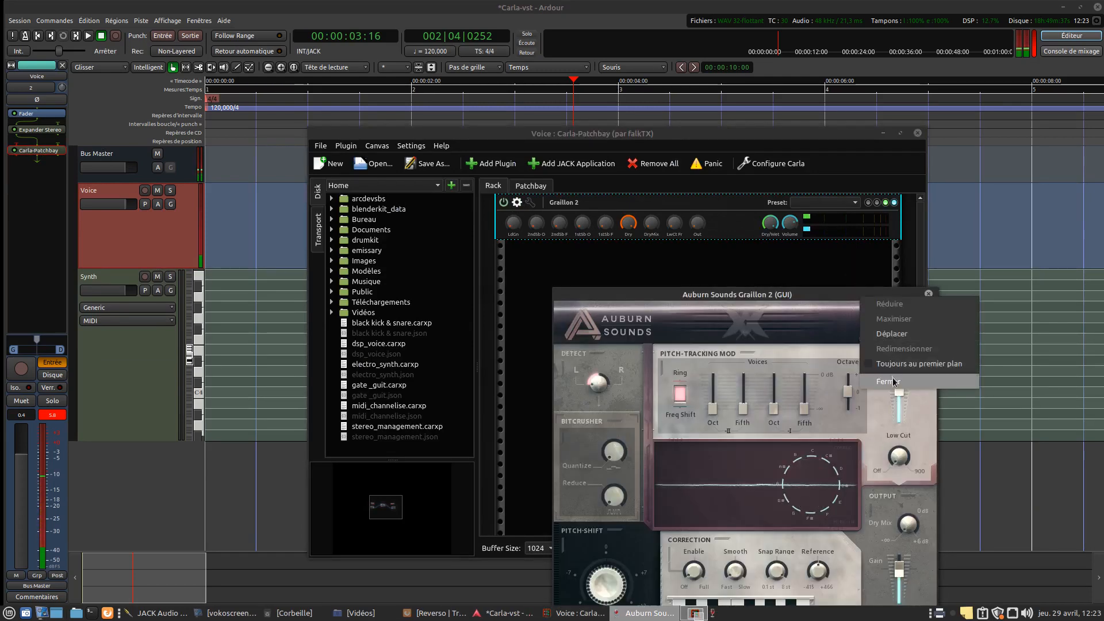
left_click(919, 363)
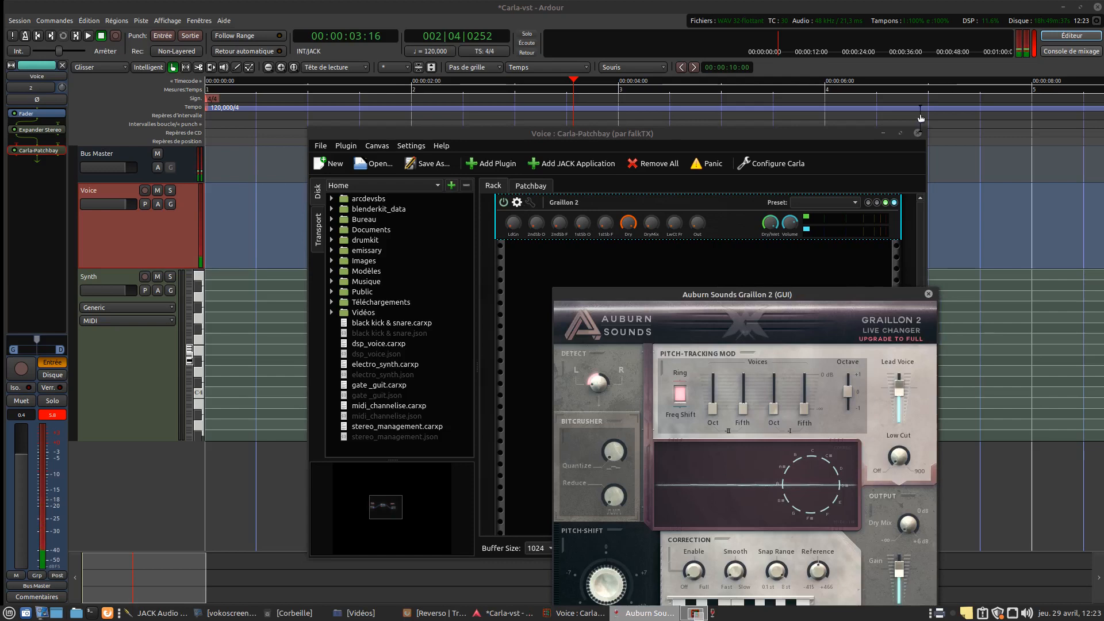
left_click(882, 133)
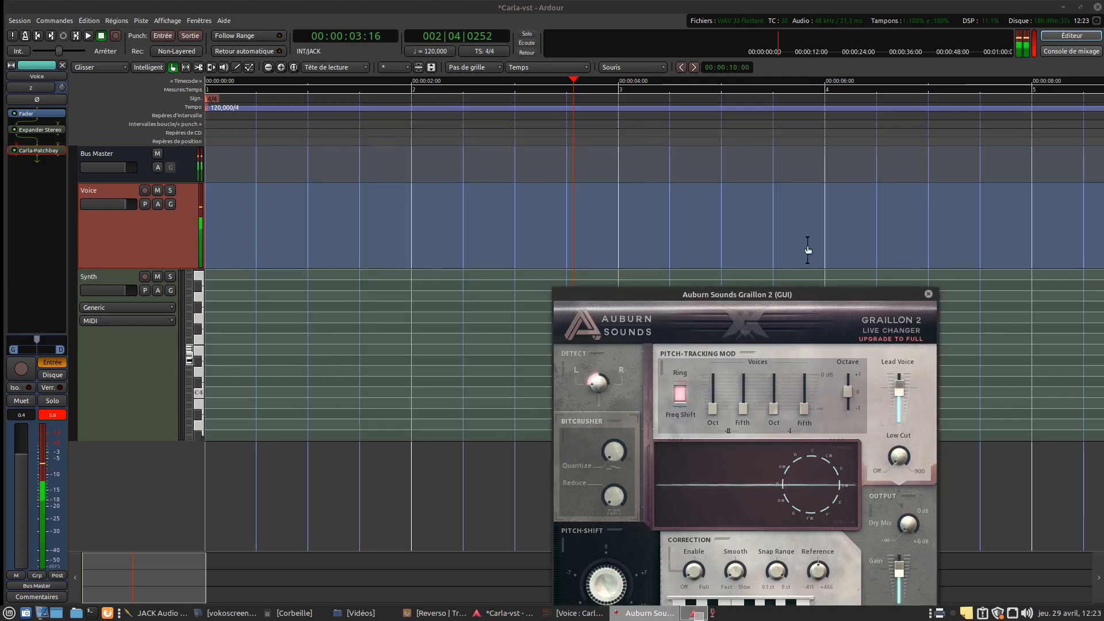
Step: Move the Graillon 2 window into full view, try Pitch-Shift at 7.82 st, and return it to about zero
left_click_drag(805, 292, 558, 91)
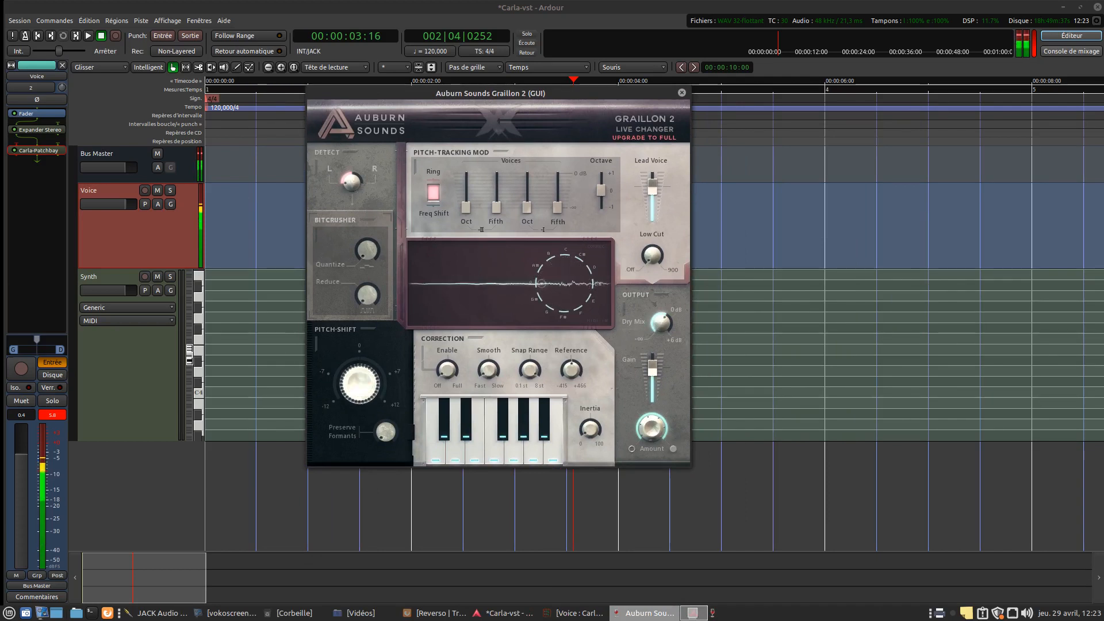
left_click_drag(359, 383, 360, 405)
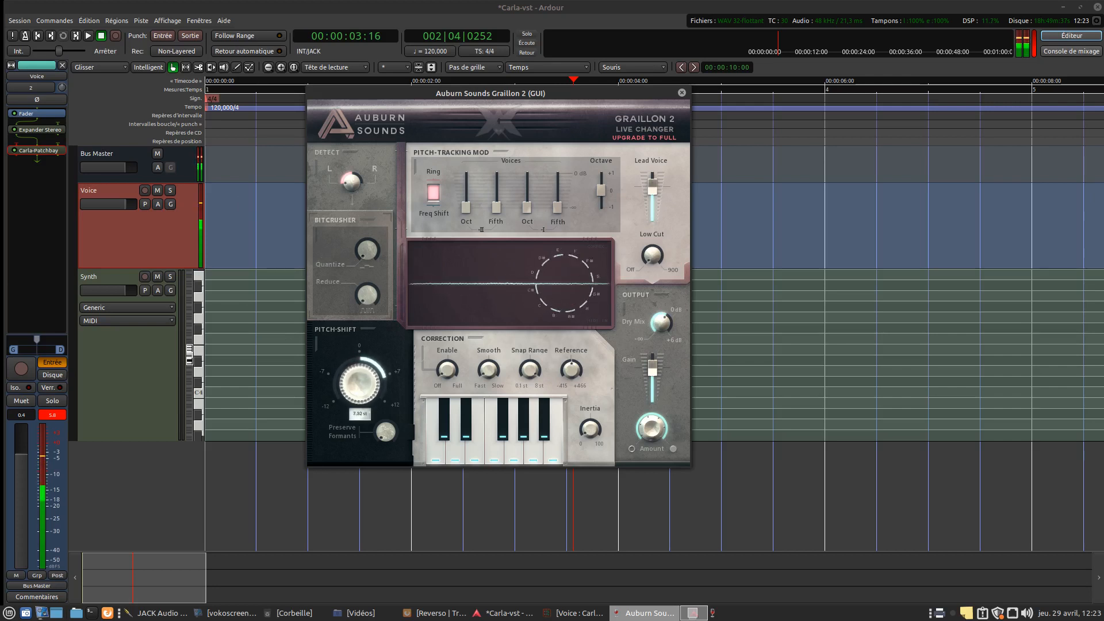
left_click_drag(360, 329, 359, 375)
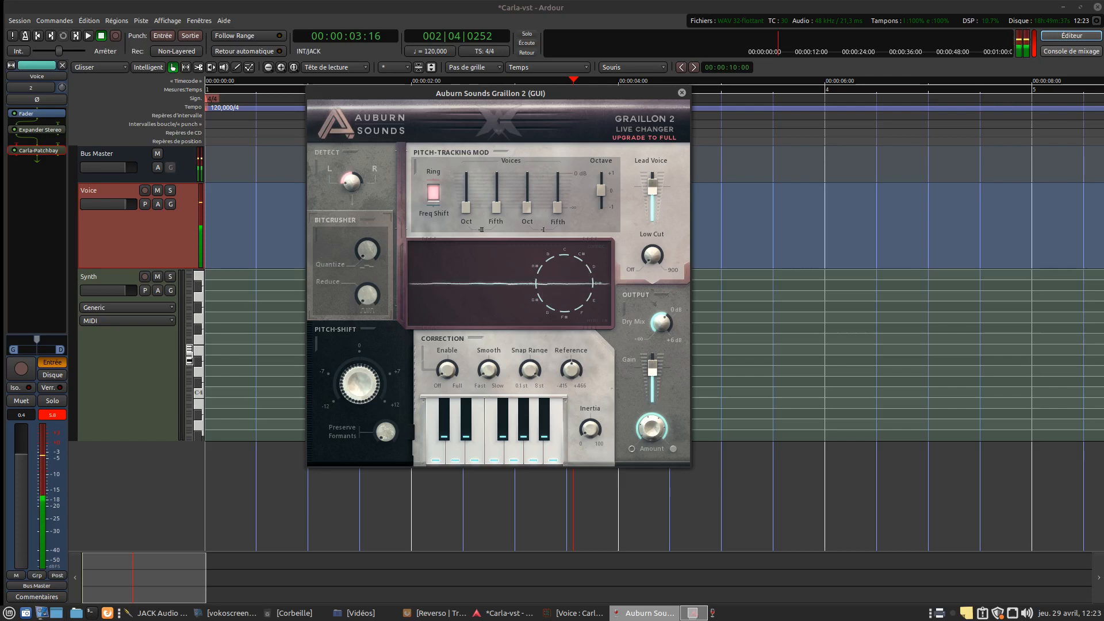
Step: Open the Auburn Sounds website from Graillon 2's logo and show its web address, moving the plugin window out of the way
left_click(336, 123)
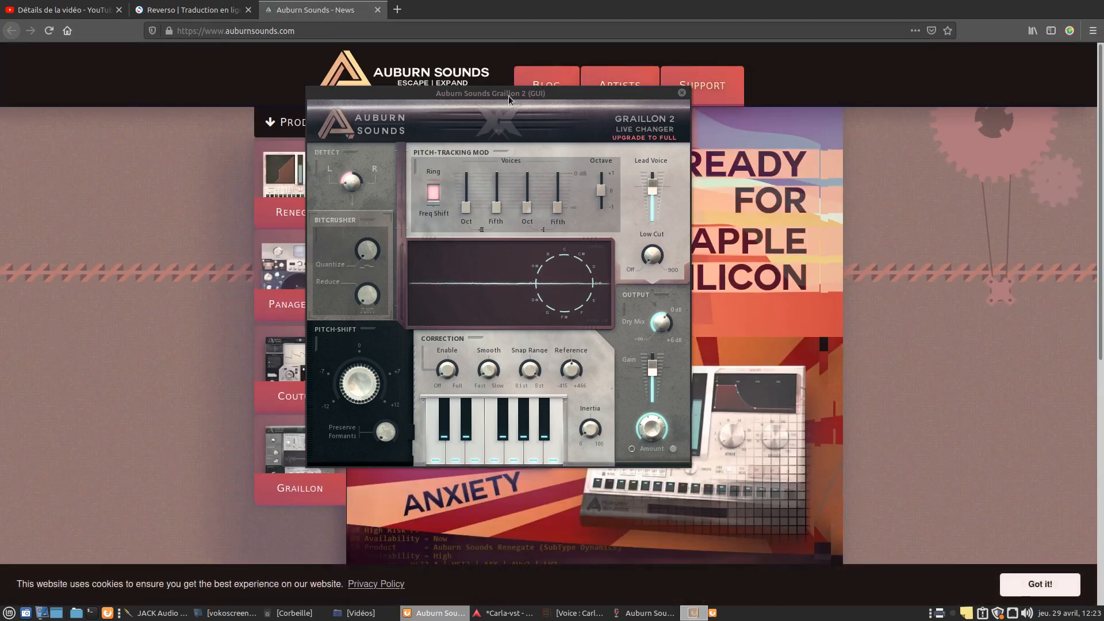
left_click_drag(508, 96, 318, 287)
left_click(319, 31)
left_click(318, 31)
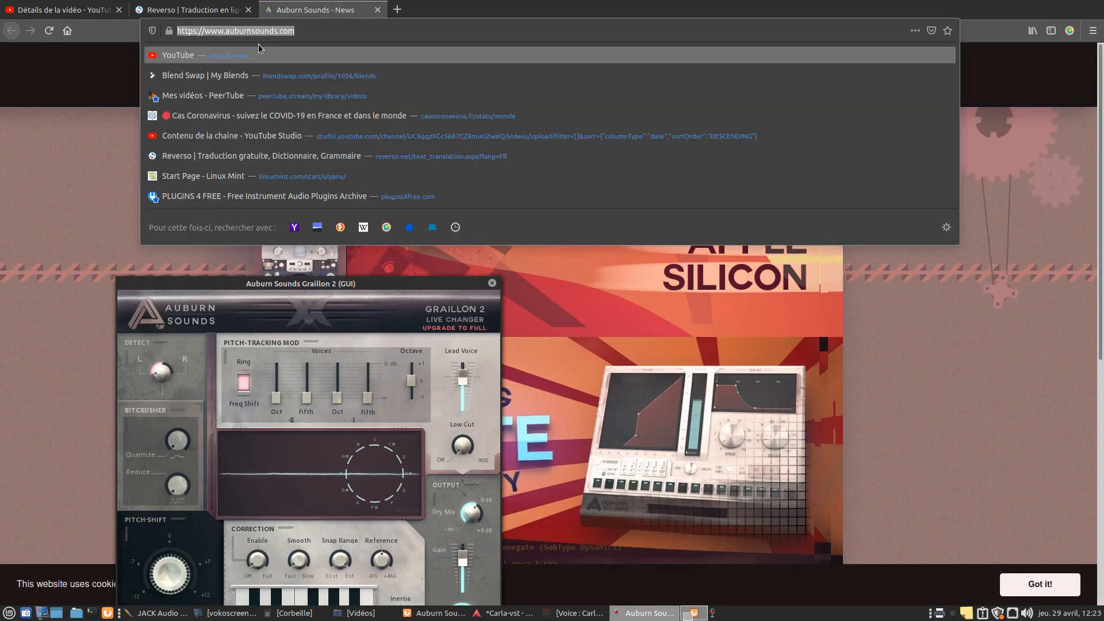
left_click(59, 96)
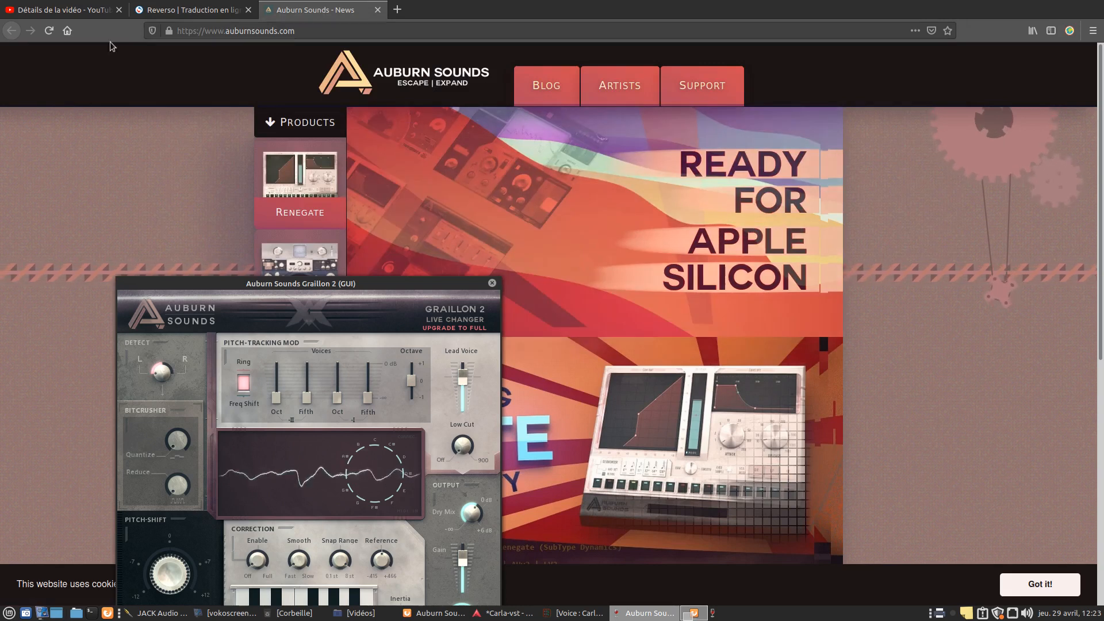
Step: Close the Auburn Sounds and Reverso browser tabs, then return to Ardour and reposition the Graillon 2 window
left_click(377, 9)
left_click(249, 11)
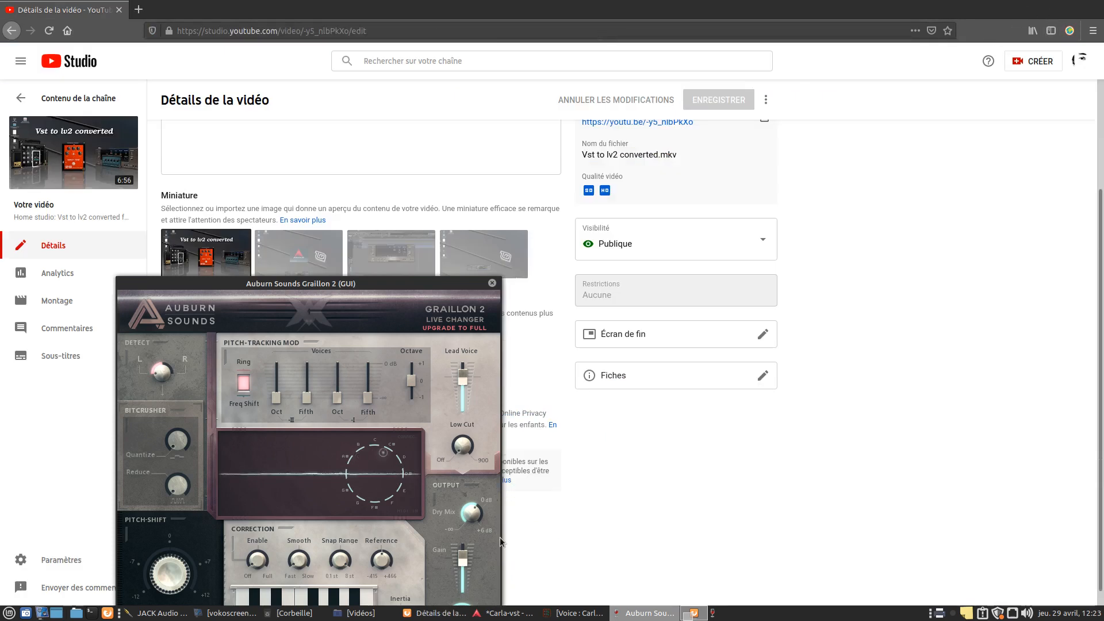
left_click(713, 614)
left_click(443, 619)
left_click(442, 619)
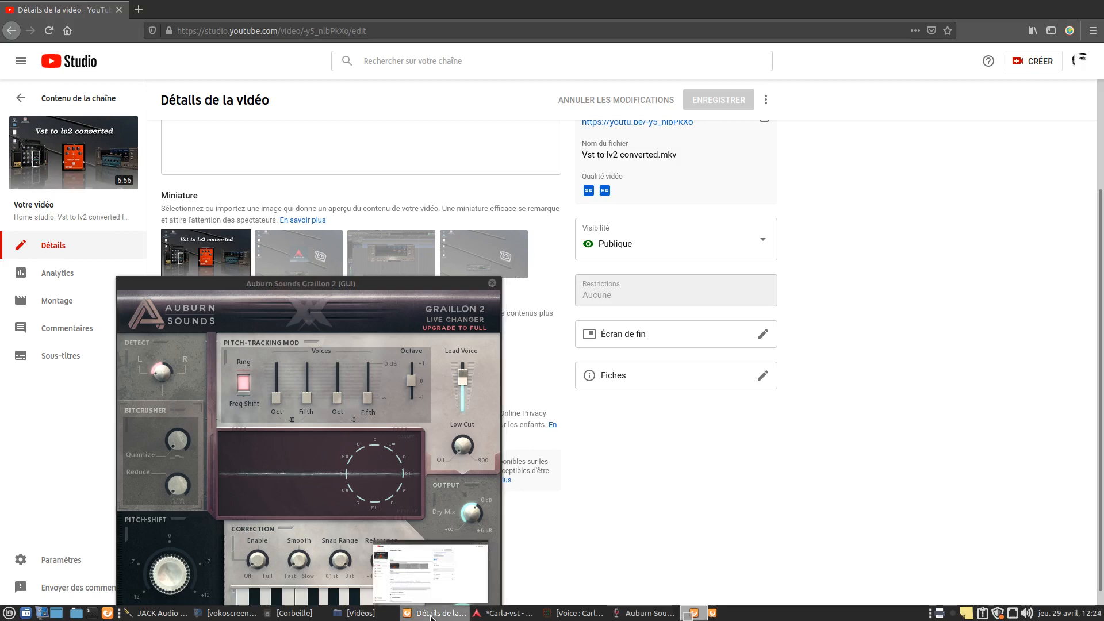
left_click(443, 619)
left_click_drag(361, 289, 748, 85)
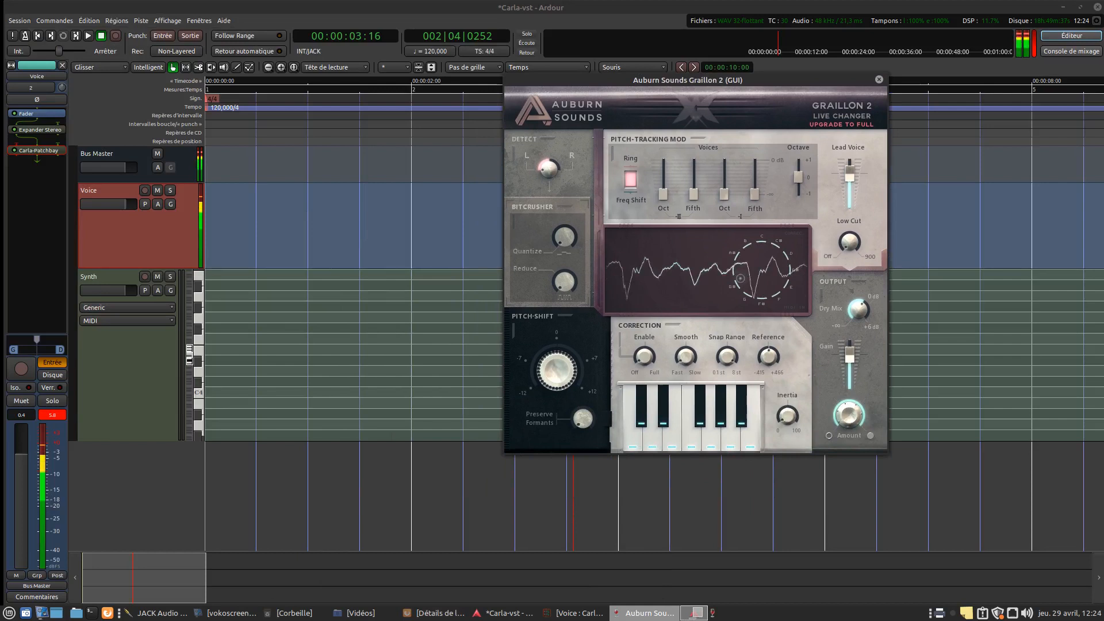
Step: Open the Voice track's Expander Stereo interface and shift the Graillon 2 window lower over it
left_click(52, 194)
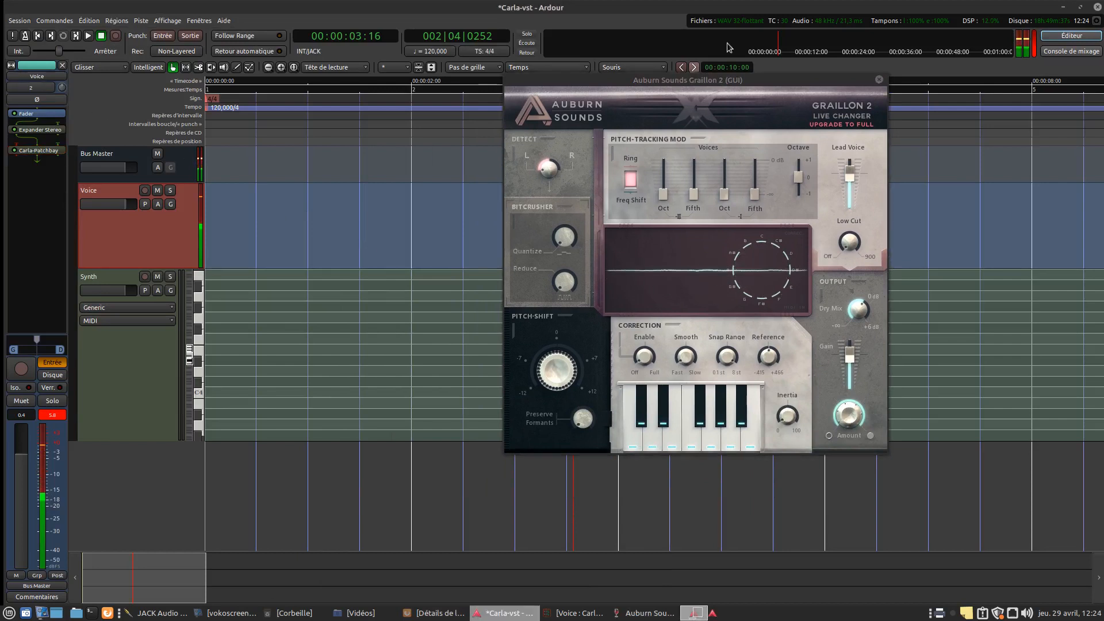
double_click(32, 132)
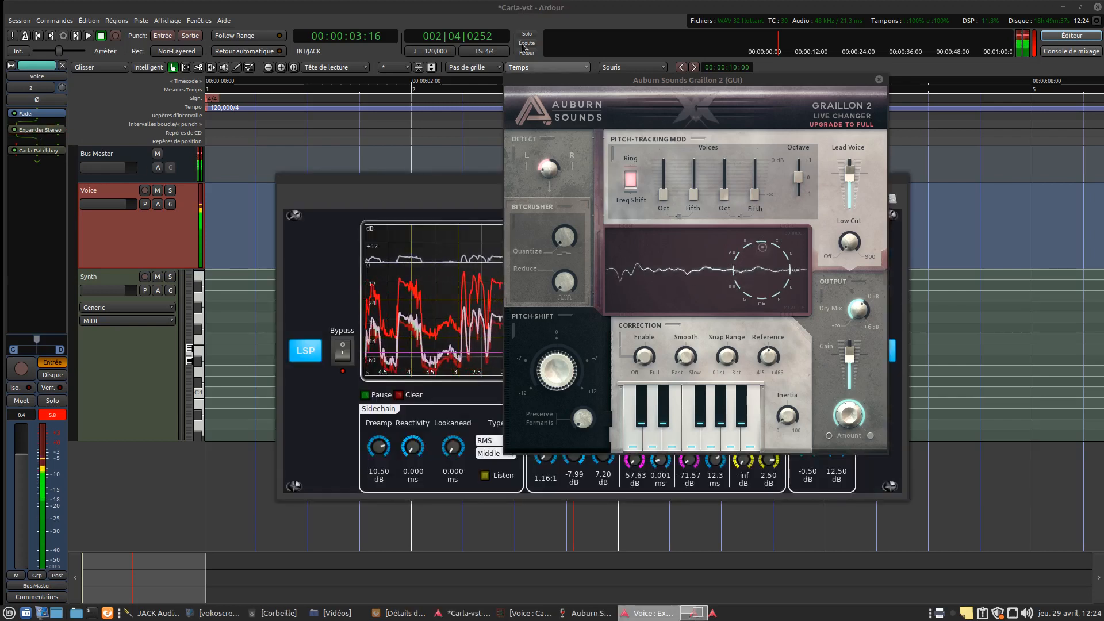
key("alt+Tab")
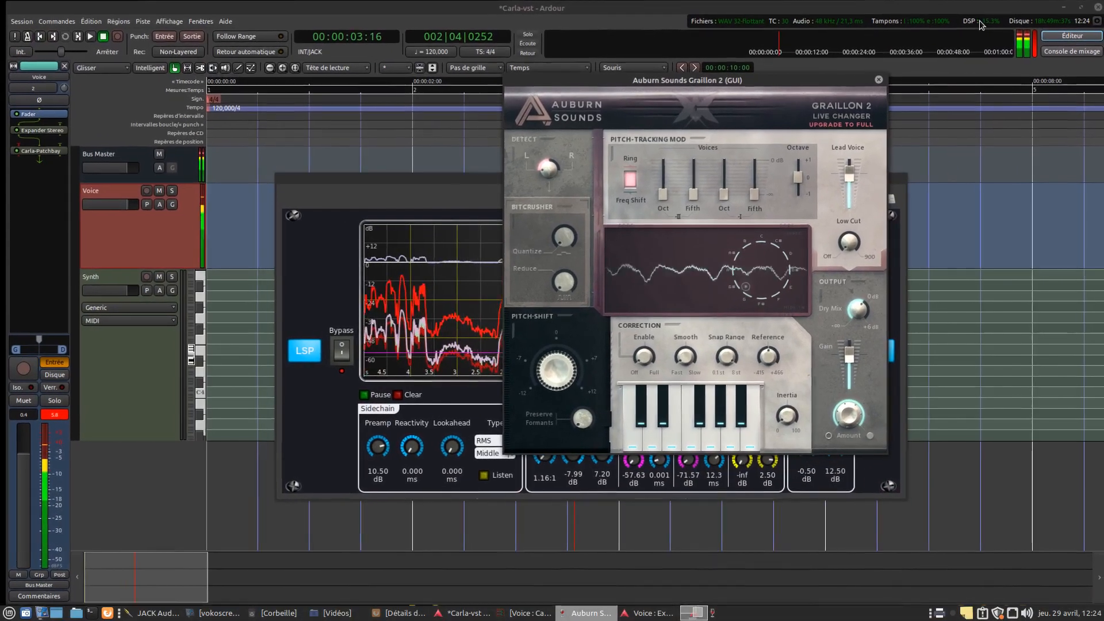
left_click_drag(771, 80, 732, 153)
left_click_drag(589, 152, 669, 131)
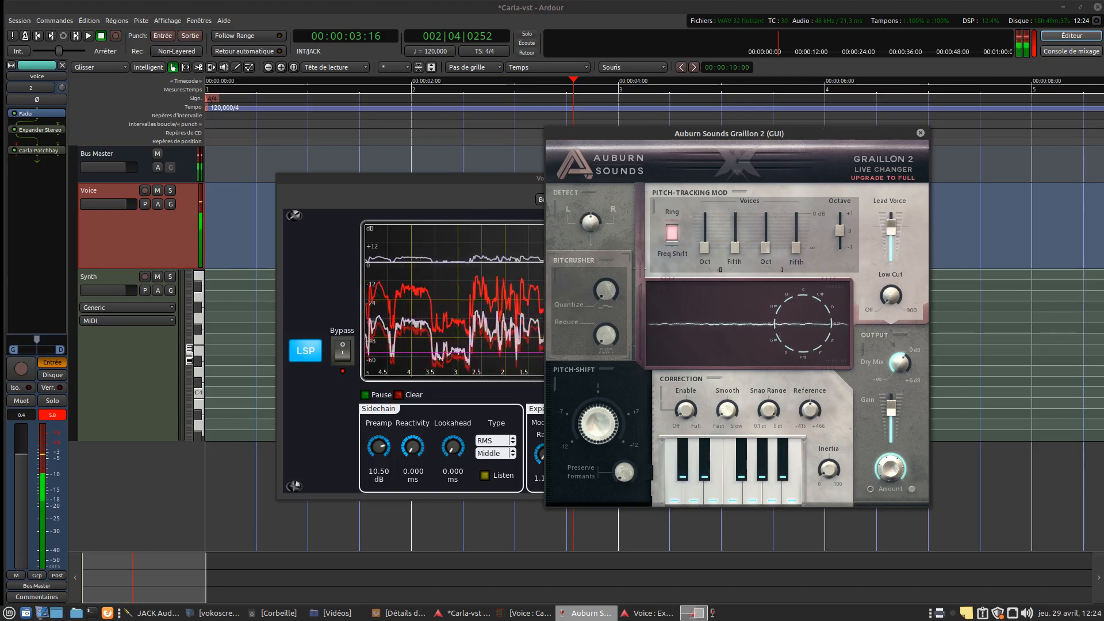
Step: Set Graillon 2's Dry Mix to -12.7 dB and its Pitch-Shift to about 0.18 st
left_click_drag(900, 362, 900, 374)
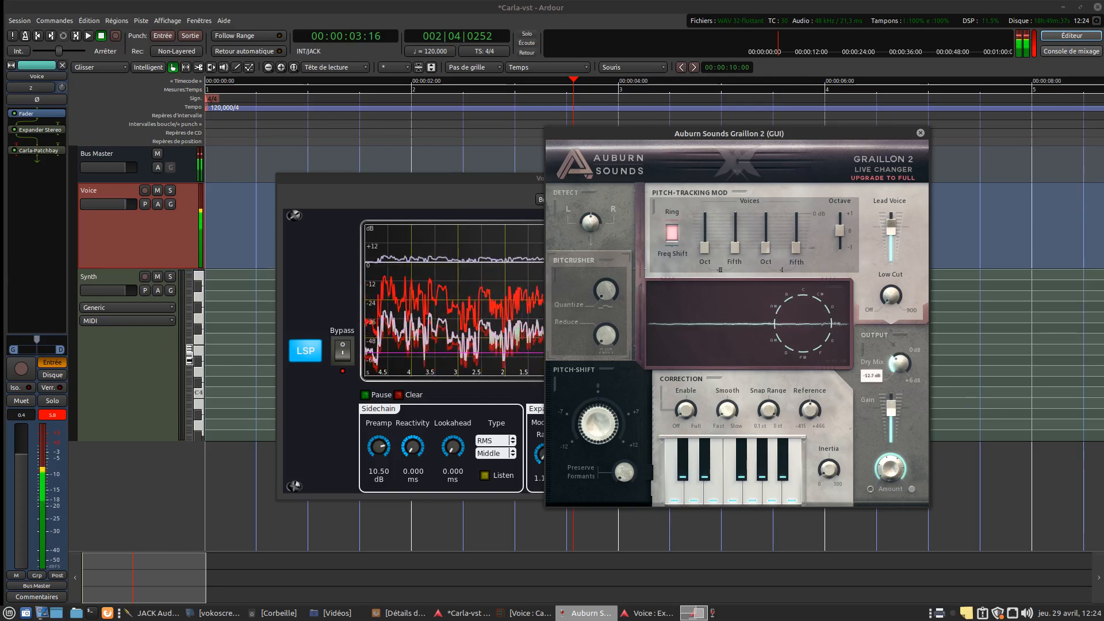
left_click_drag(597, 425, 598, 442)
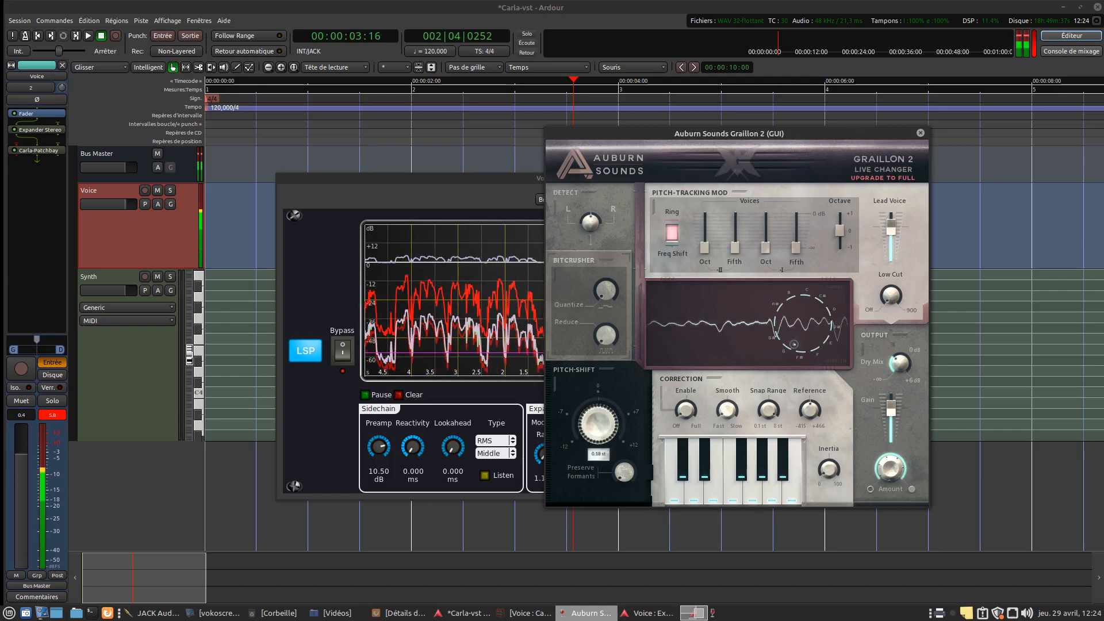
Step: Move the Graillon 2 and Expander Stereo windows apart so both can be seen, and return focus to Ardour
left_click_drag(868, 137, 984, 115)
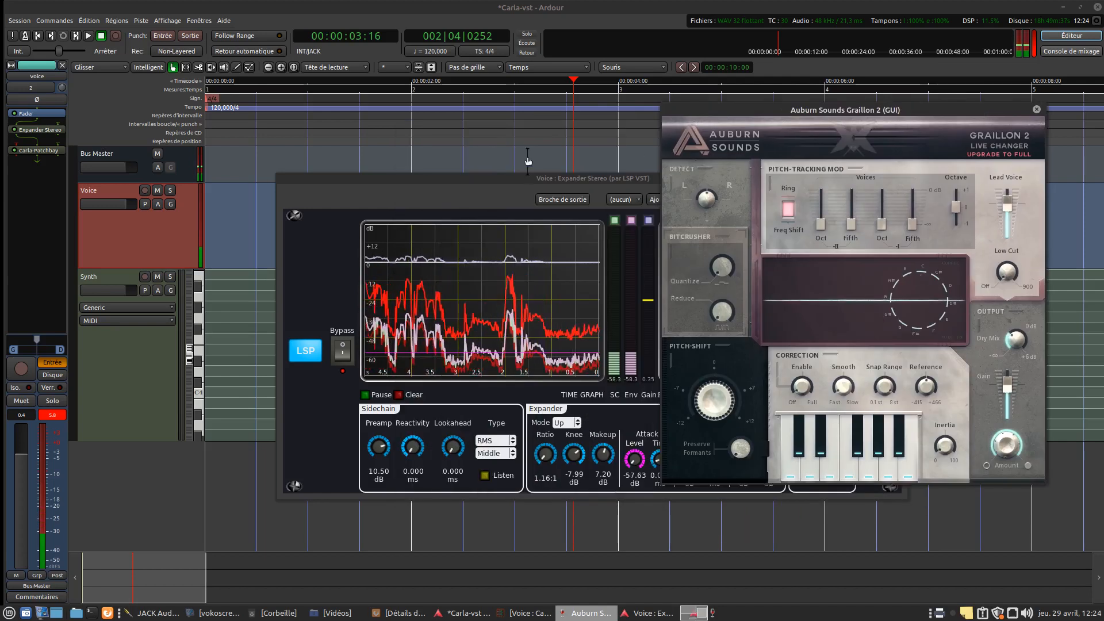
left_click_drag(493, 181, 464, 255)
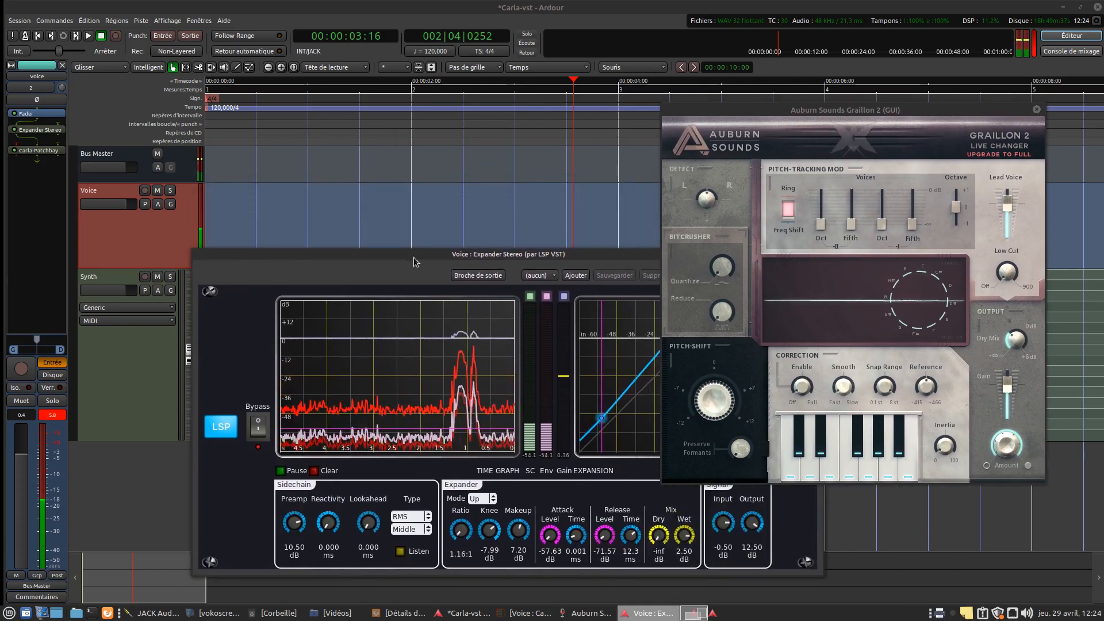
left_click(24, 187)
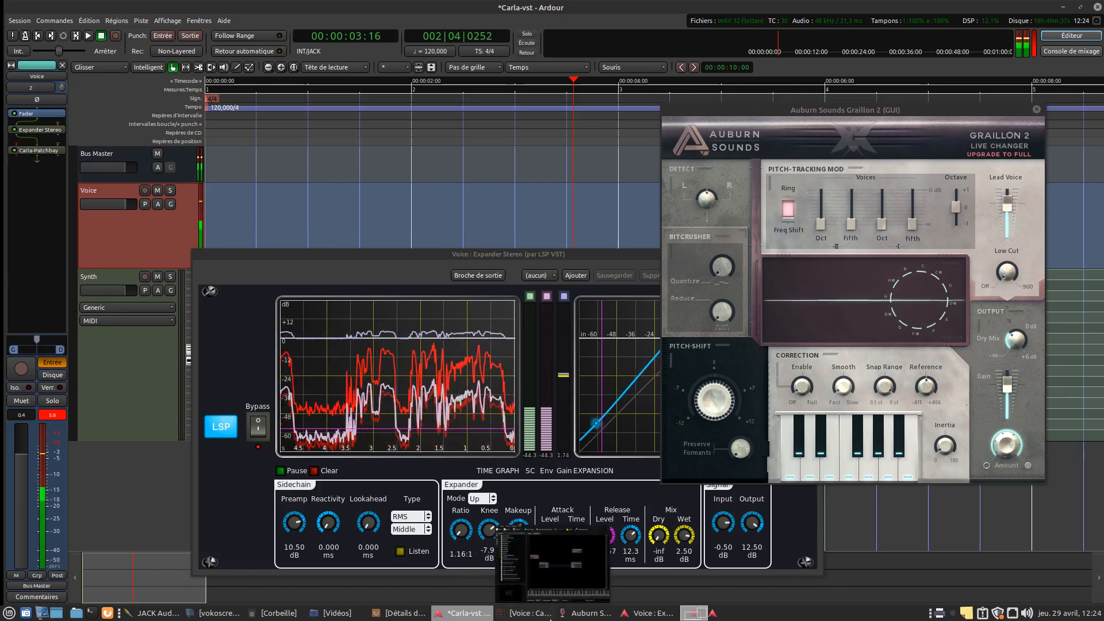
Step: Bring the Voice track's Carla-Patchbay window forward and close the Graillon 2 interface
left_click(517, 614)
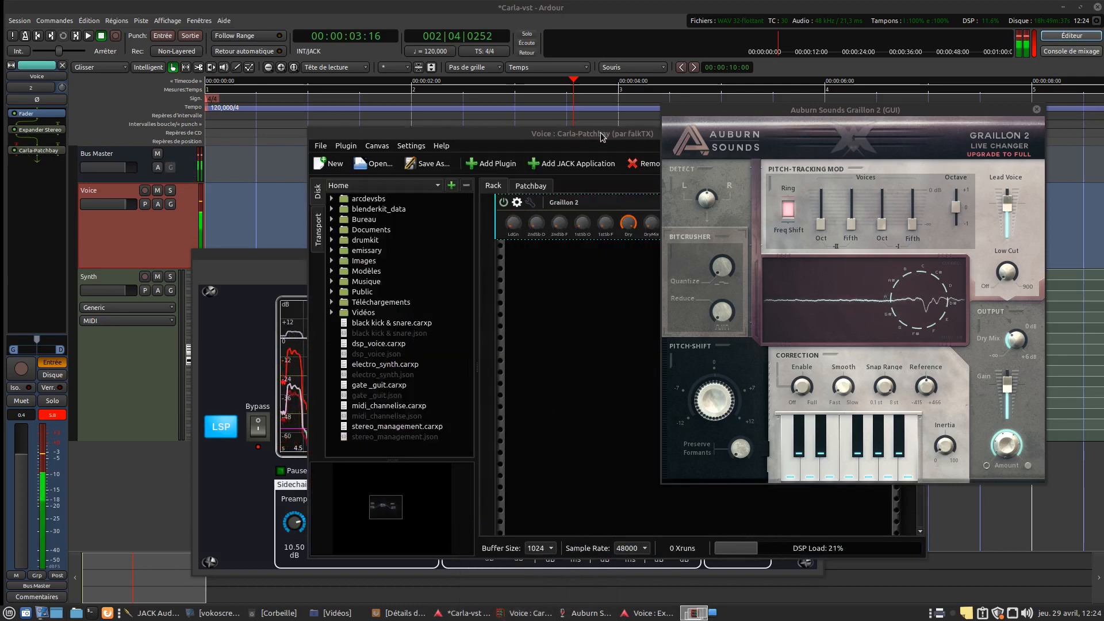
left_click_drag(1039, 111, 814, 191)
left_click(812, 190)
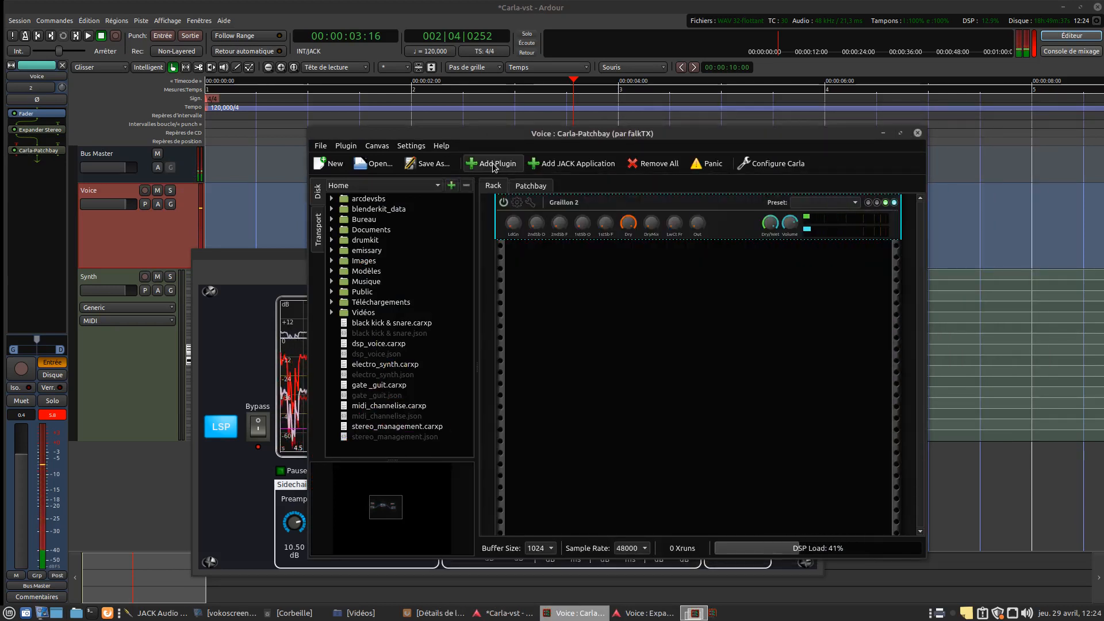
Step: Show Carla's patchbay wiring, select the Audio Input and Audio Output nodes in turn, and move the Graillon 2 node closer to Audio Input
left_click(530, 186)
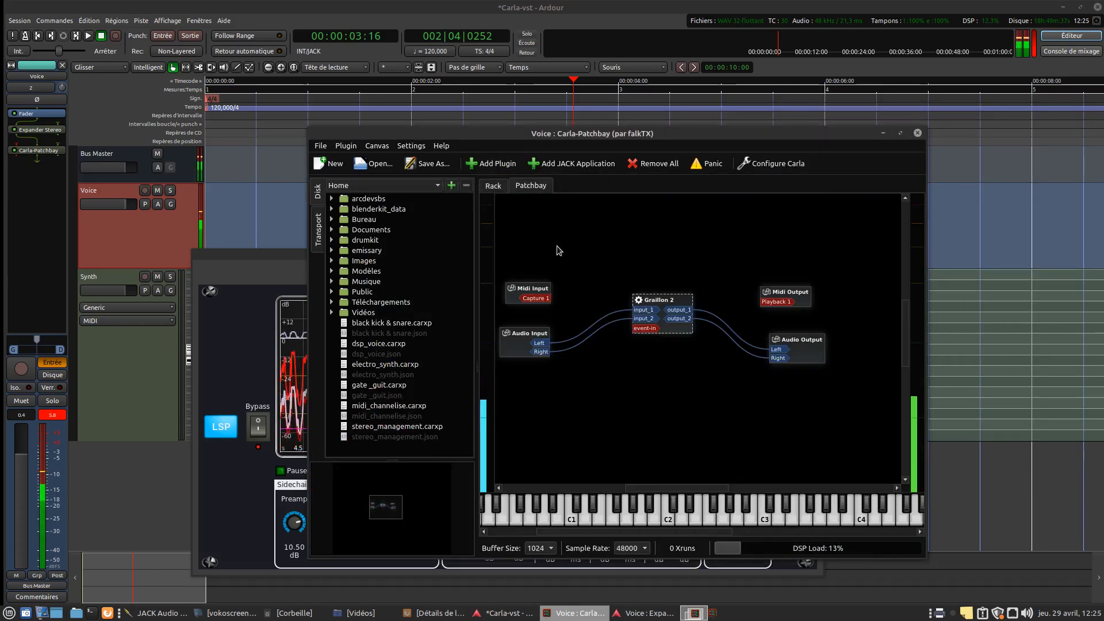
left_click(529, 343)
left_click(789, 344)
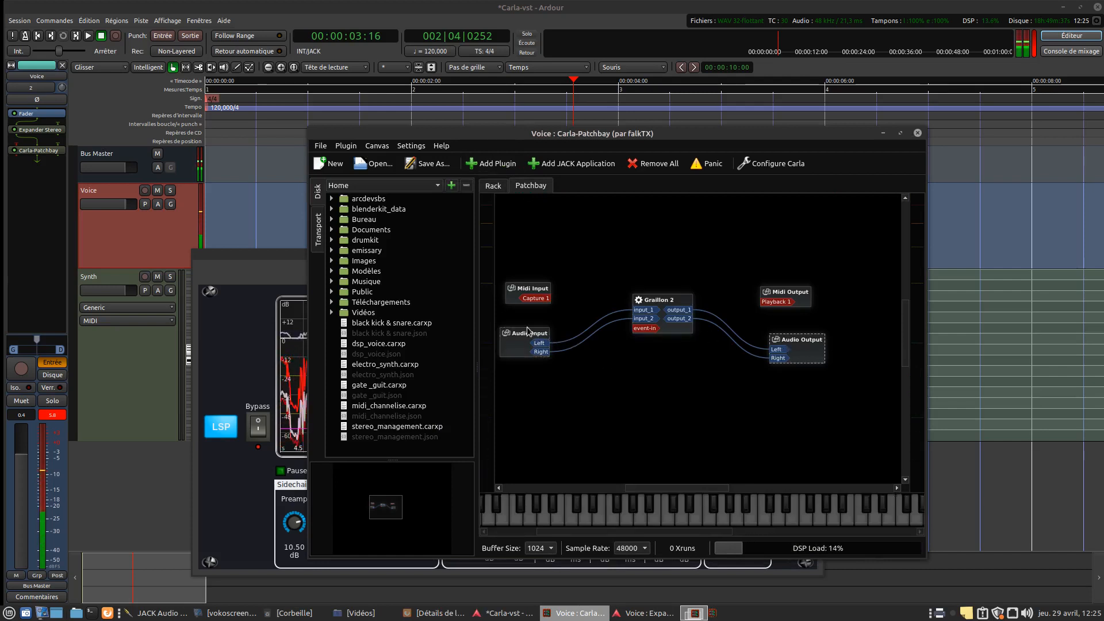
left_click_drag(655, 300, 604, 293)
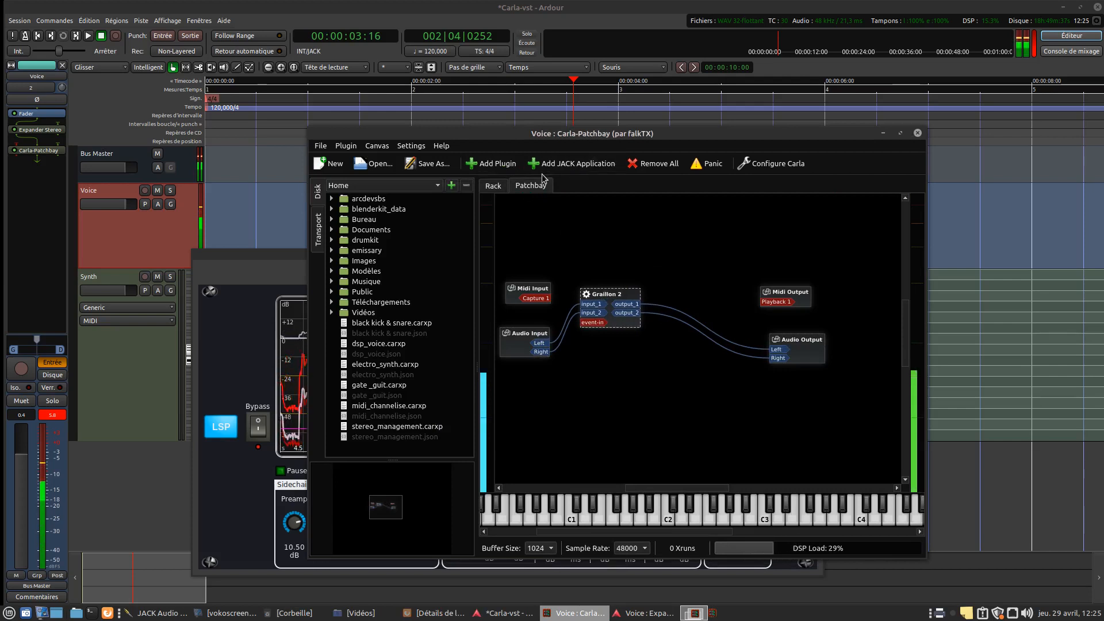
Step: Browse Carla's list of addable plugins without adding any, then close the Carla-Patchbay window
left_click(486, 165)
scroll(326, 445, "down", 6)
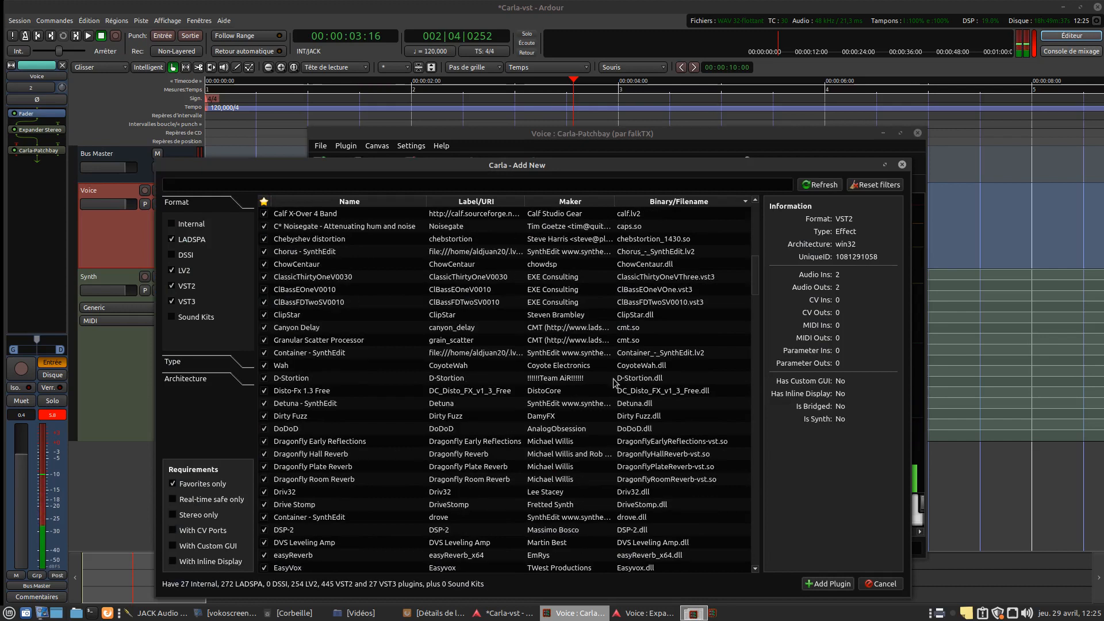
left_click(880, 585)
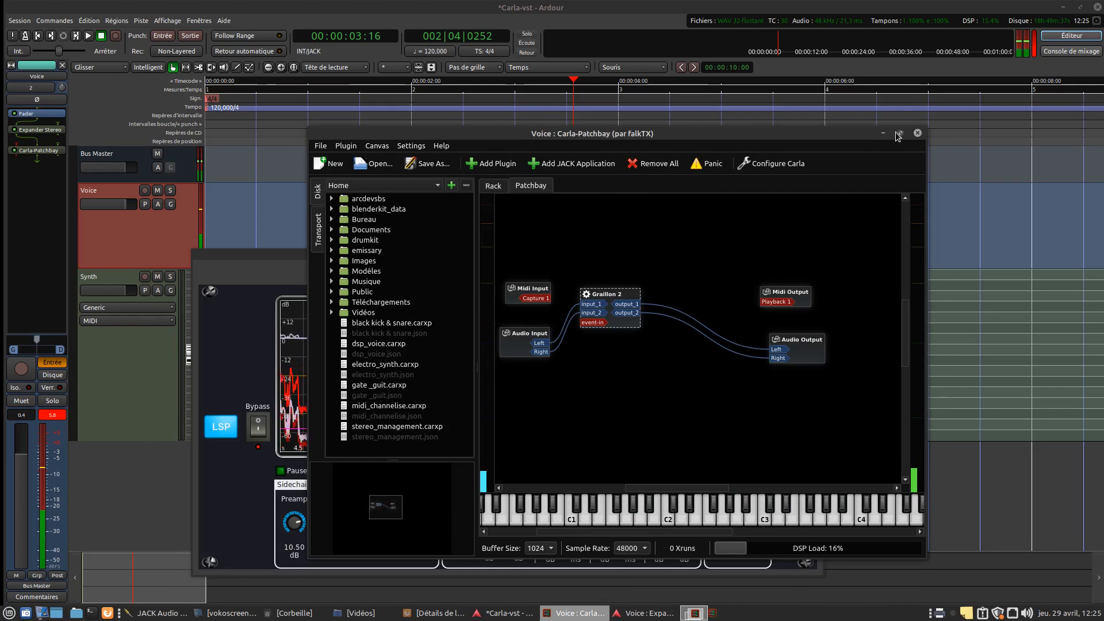
left_click(916, 134)
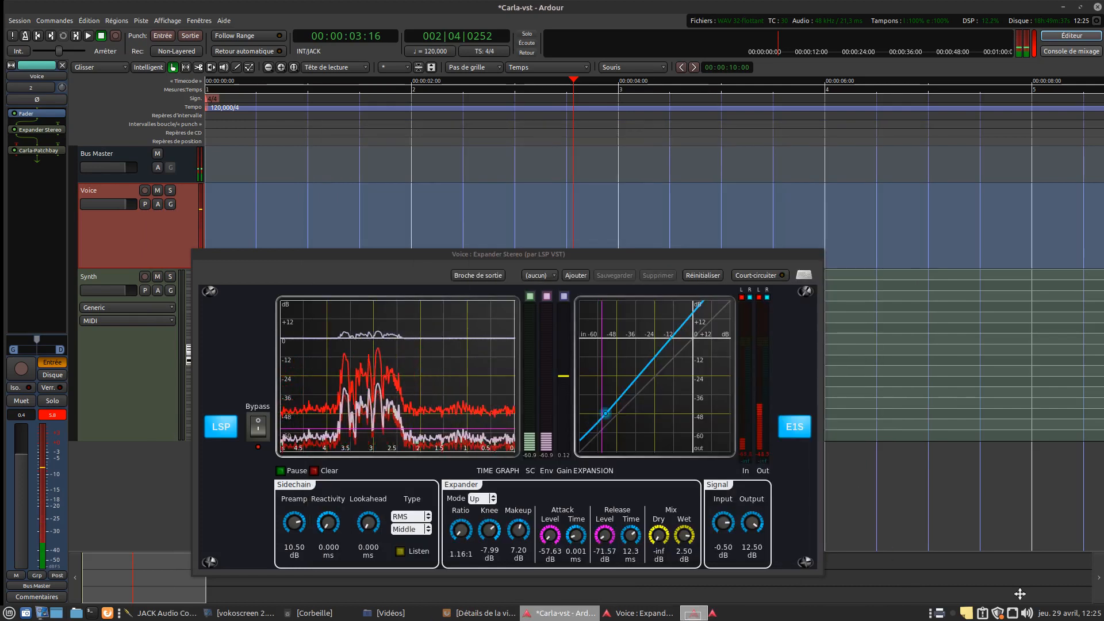